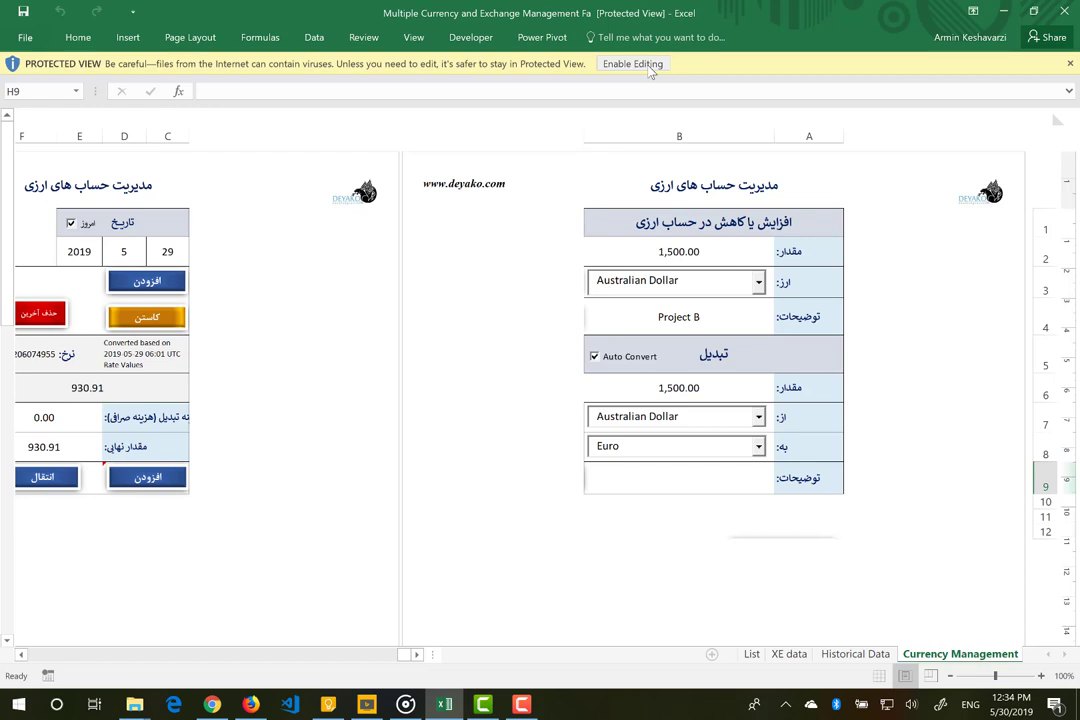
Step: Enable editing on the downloaded Currency Management workbook in Protected View
click(649, 68)
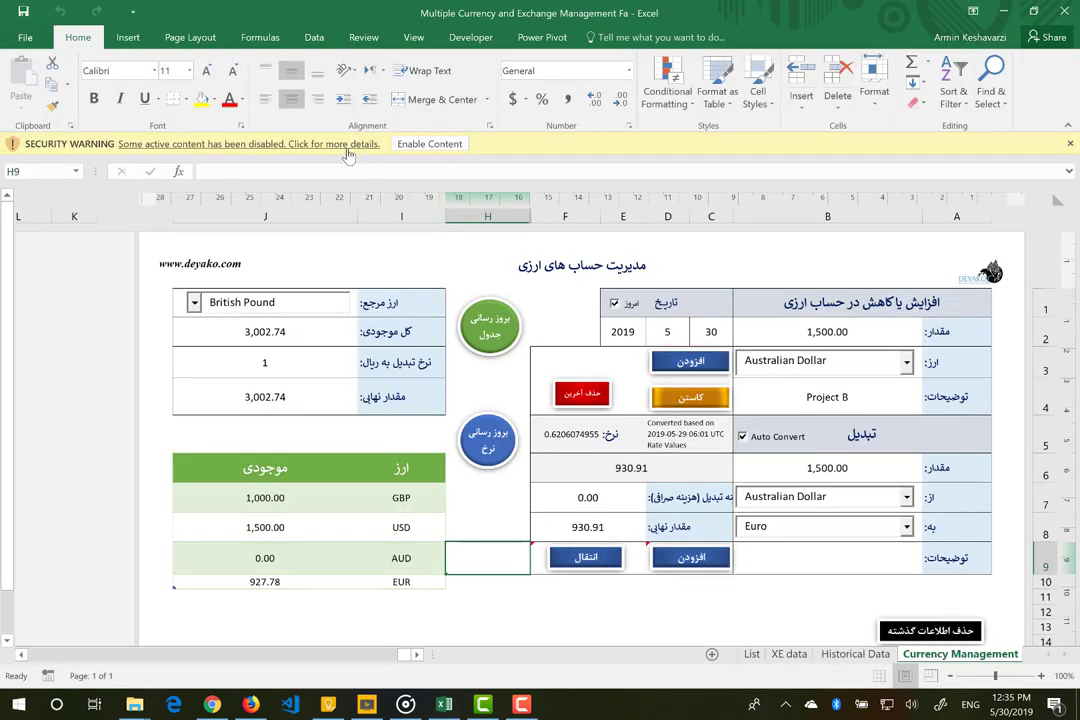
Step: Enable the workbook's active content and switch to the XE data rates sheet
click(445, 147)
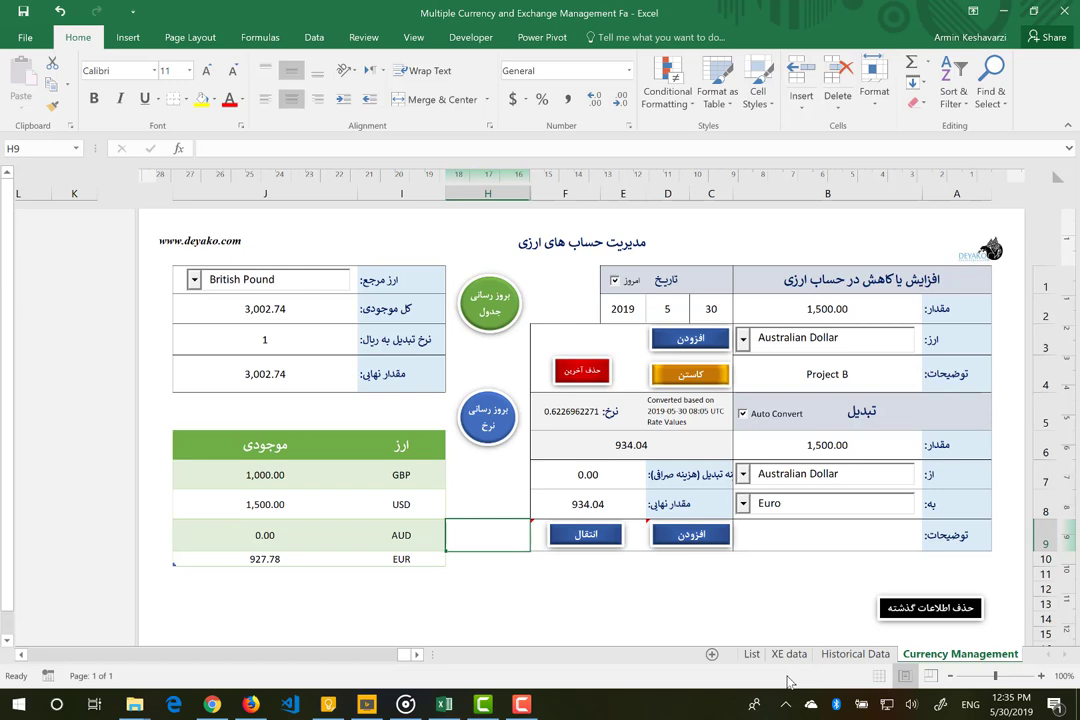
click(789, 654)
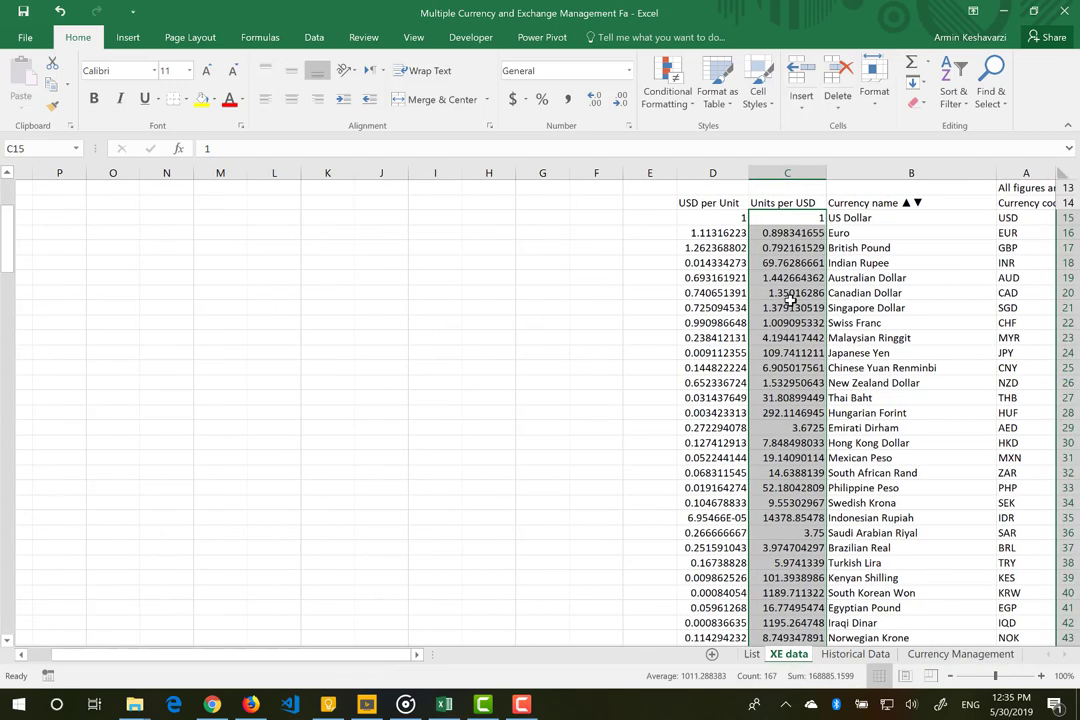
Step: Read the rates timestamp in XE data cell A12, then return to Currency Management
scroll(797, 320, up, 5)
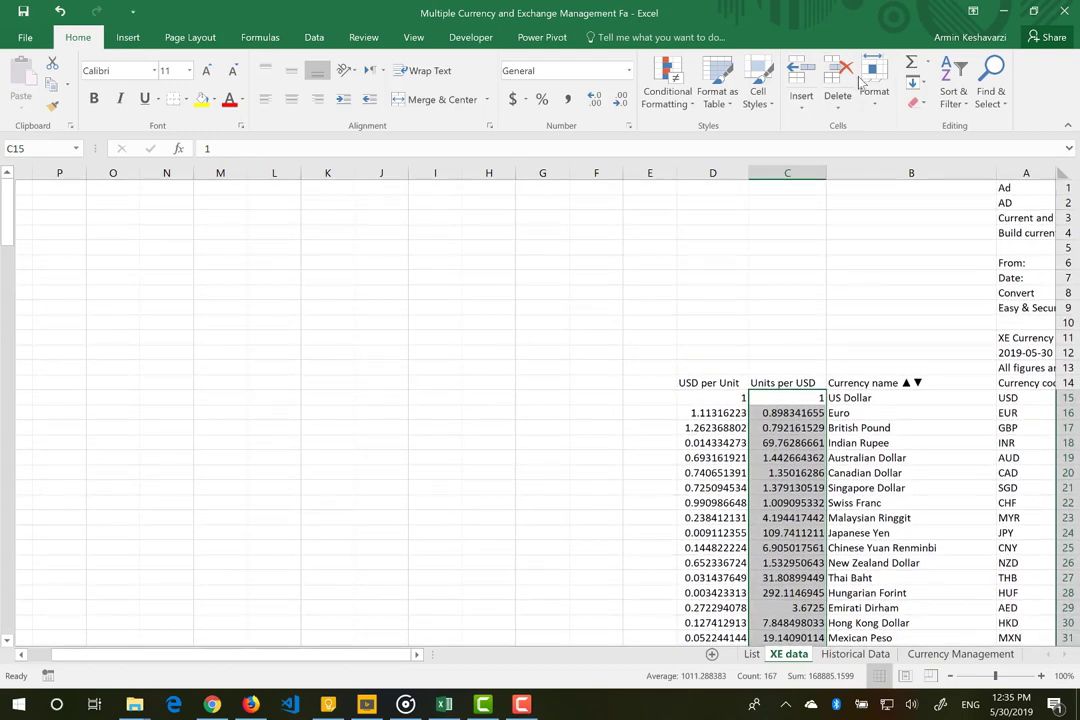
click(1020, 352)
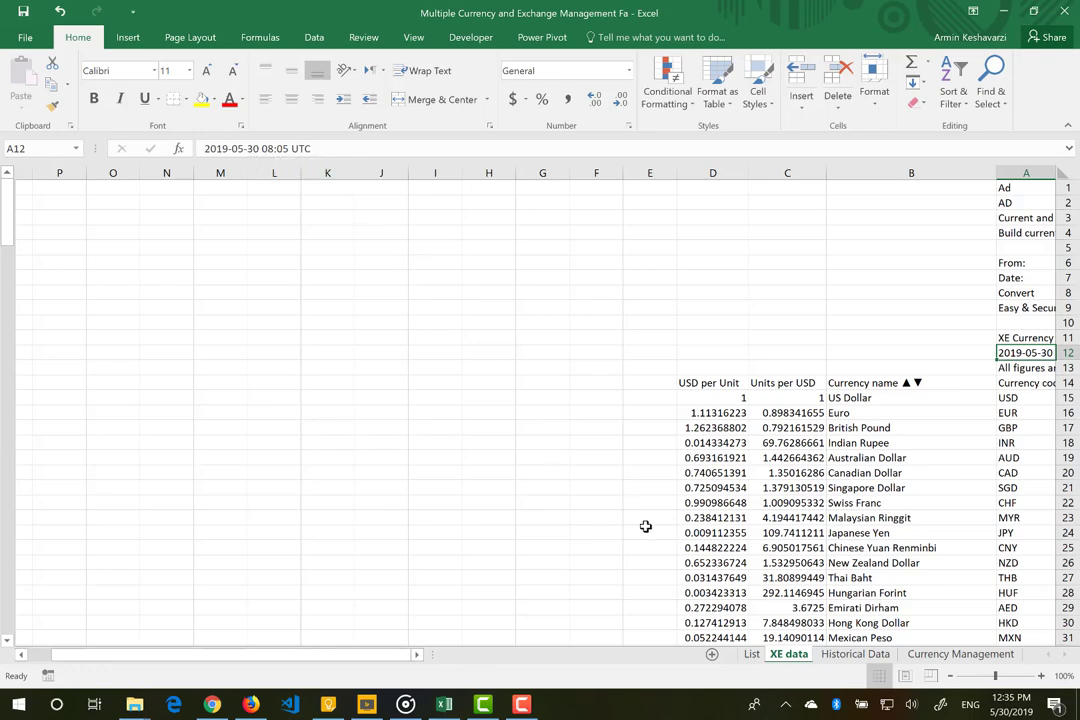
click(930, 655)
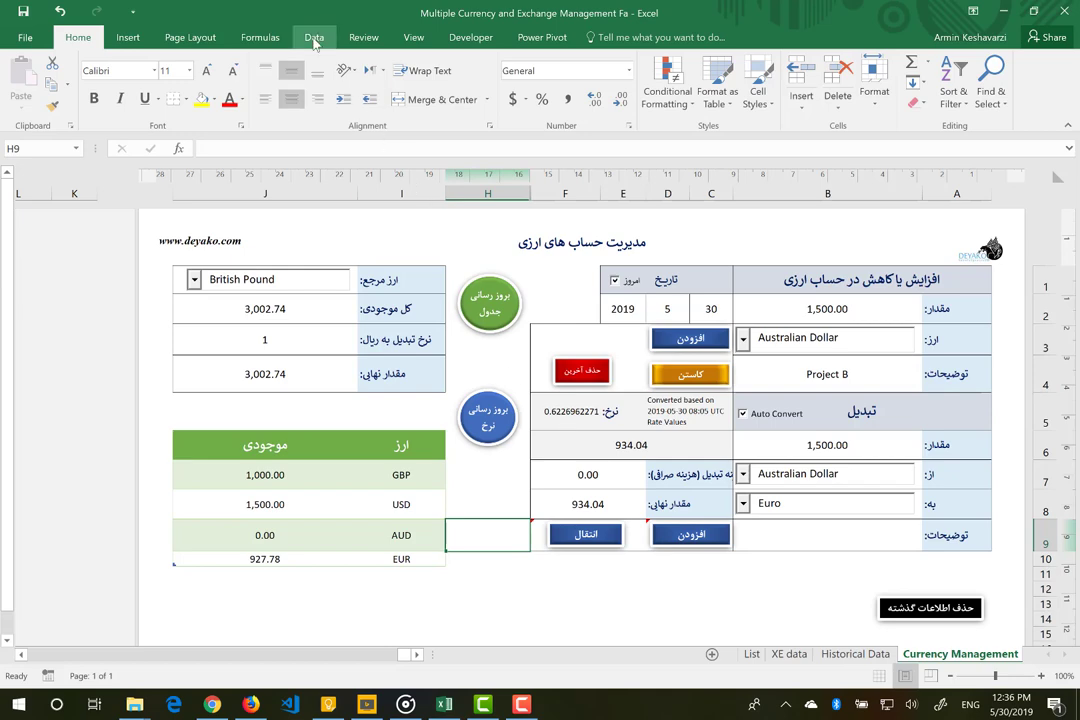
Step: Review the rate connection's refresh properties without changes, then refresh the exchange rates
click(314, 40)
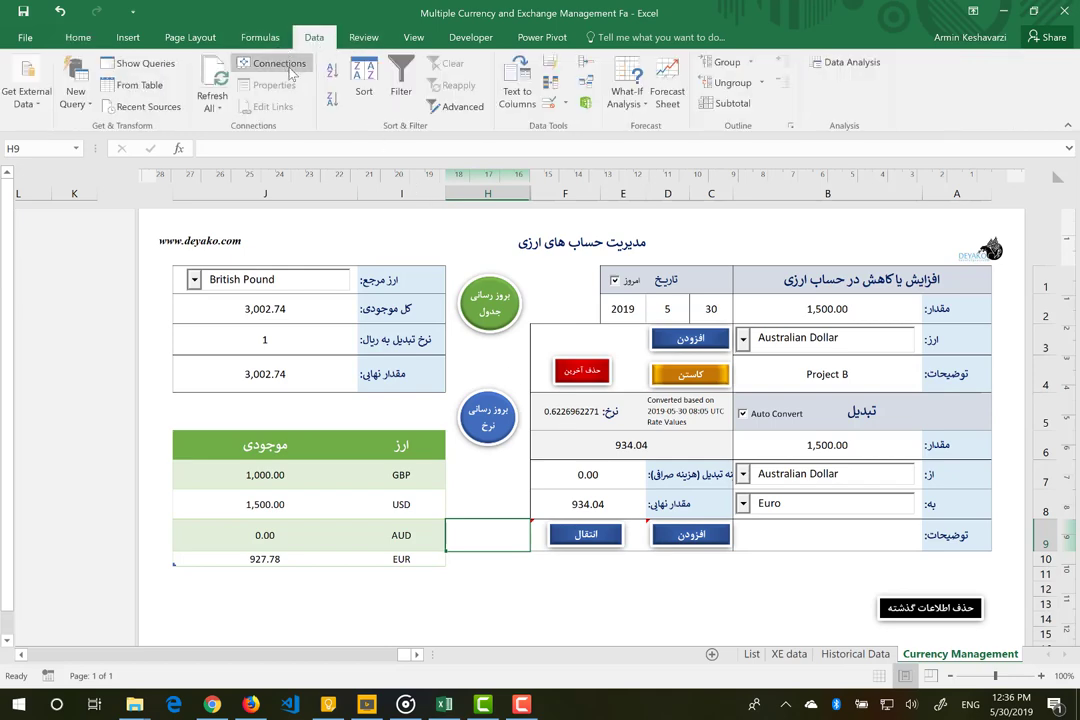
click(291, 72)
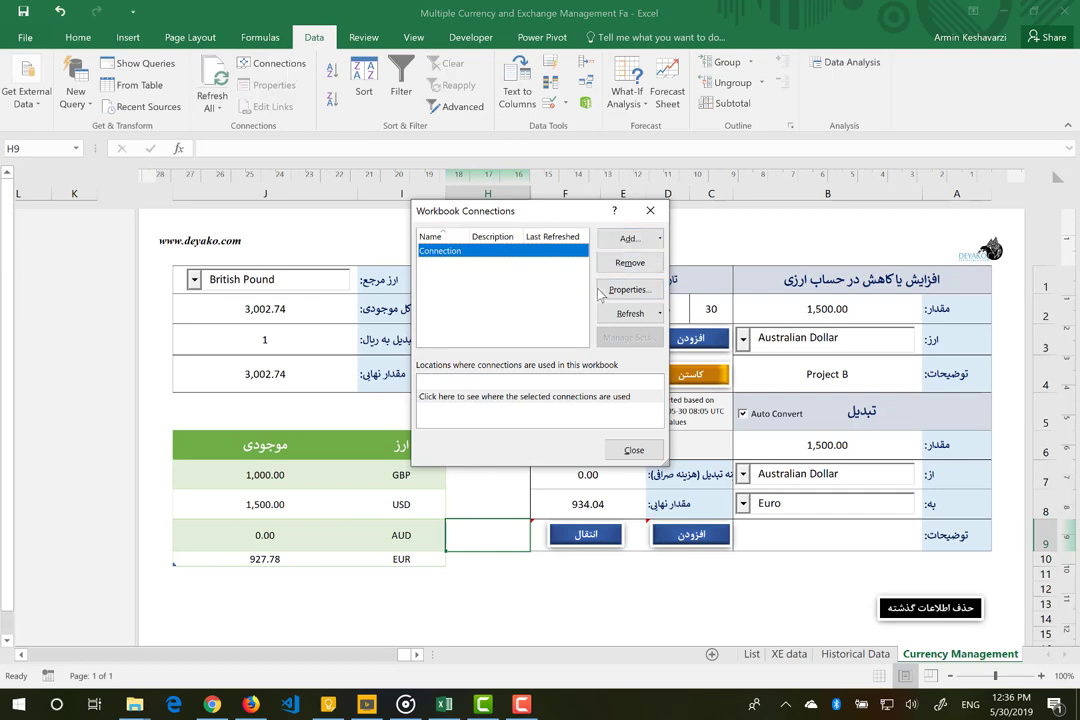
click(602, 290)
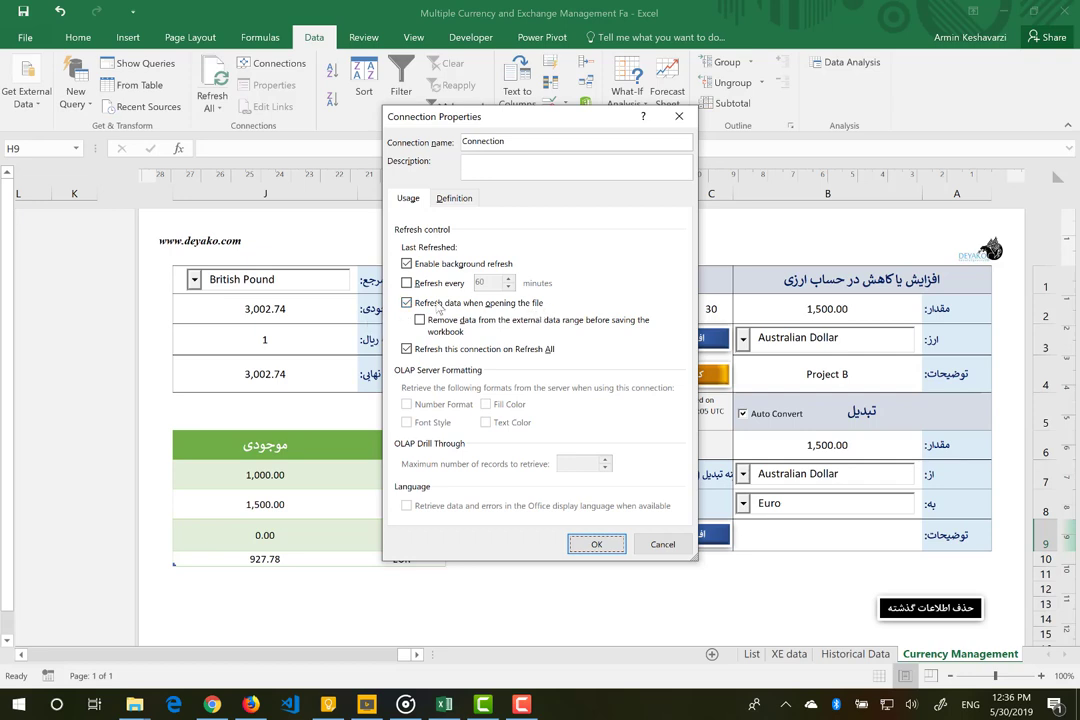
click(661, 545)
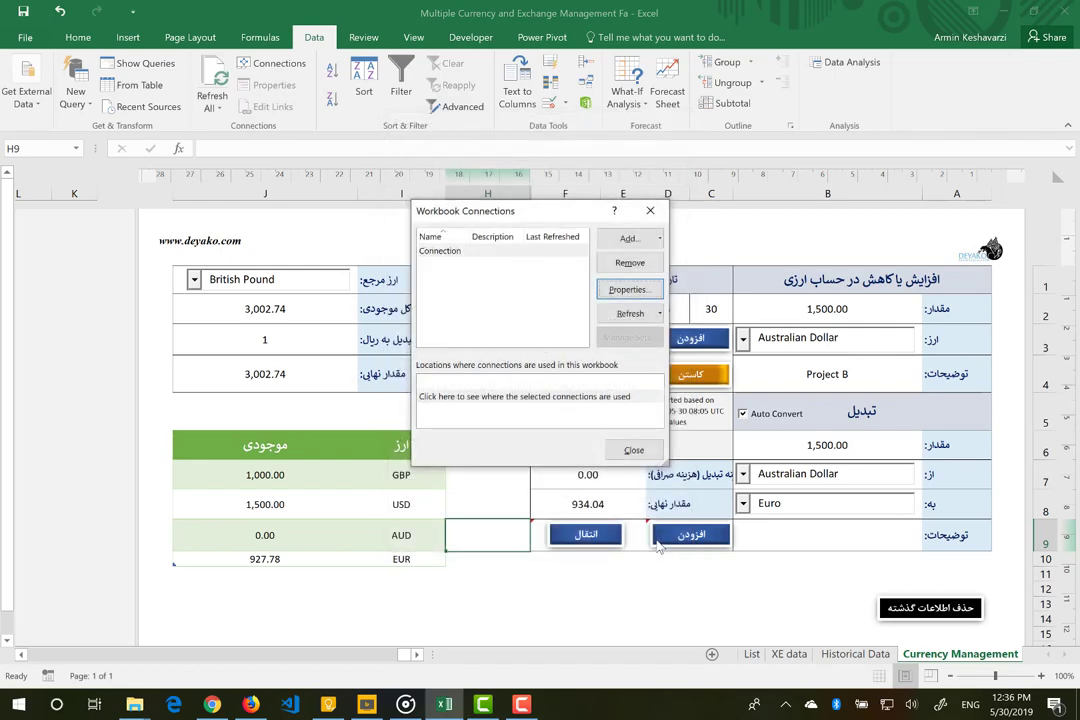
click(634, 450)
click(487, 425)
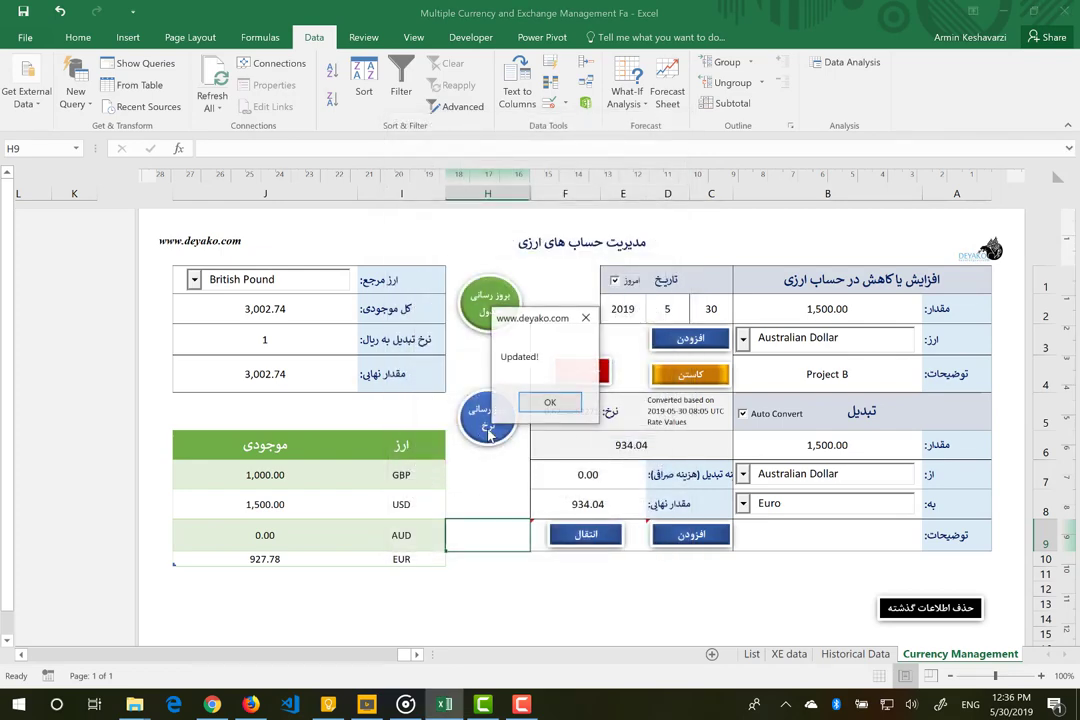
Step: Acknowledge the Updated! message so the rate becomes 0.6226141233 and converts to 933.92
click(550, 403)
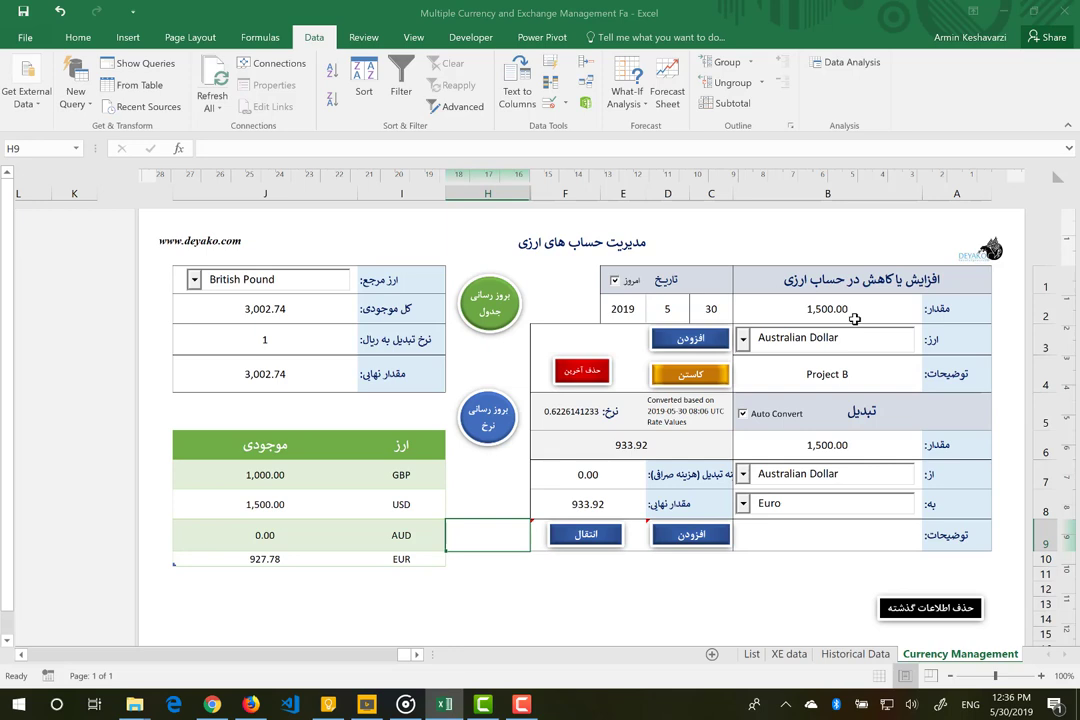
Step: Enter 1000 in B2, clear all past balances and history, and view the empty Historical Data sheet
click(855, 319)
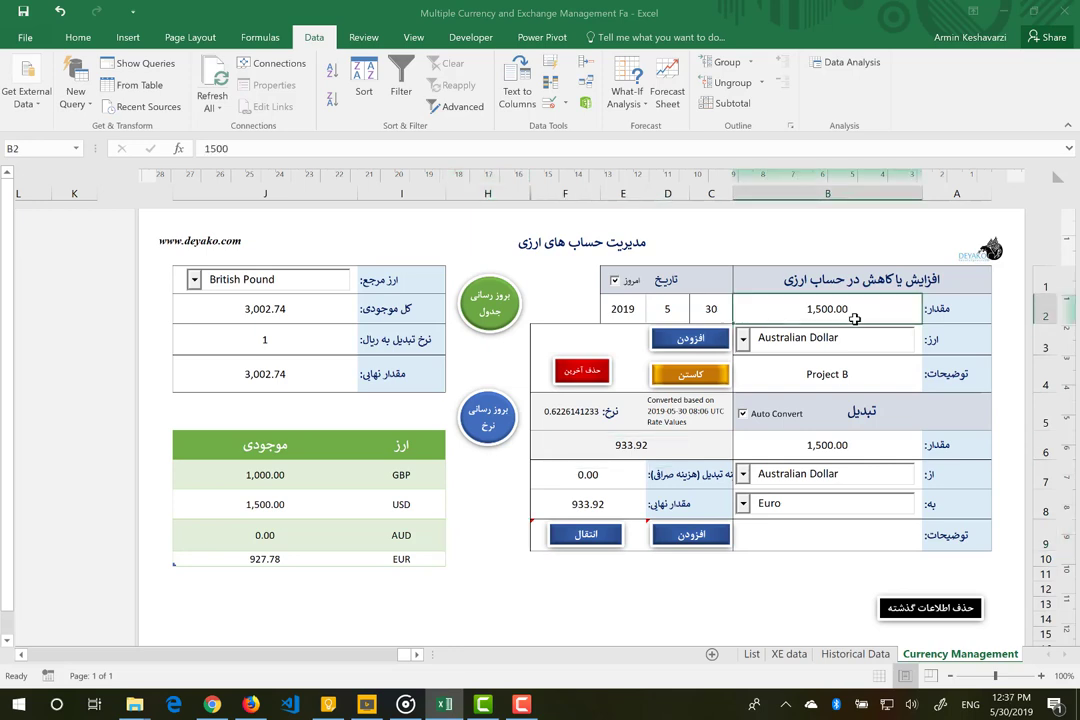
text(100)
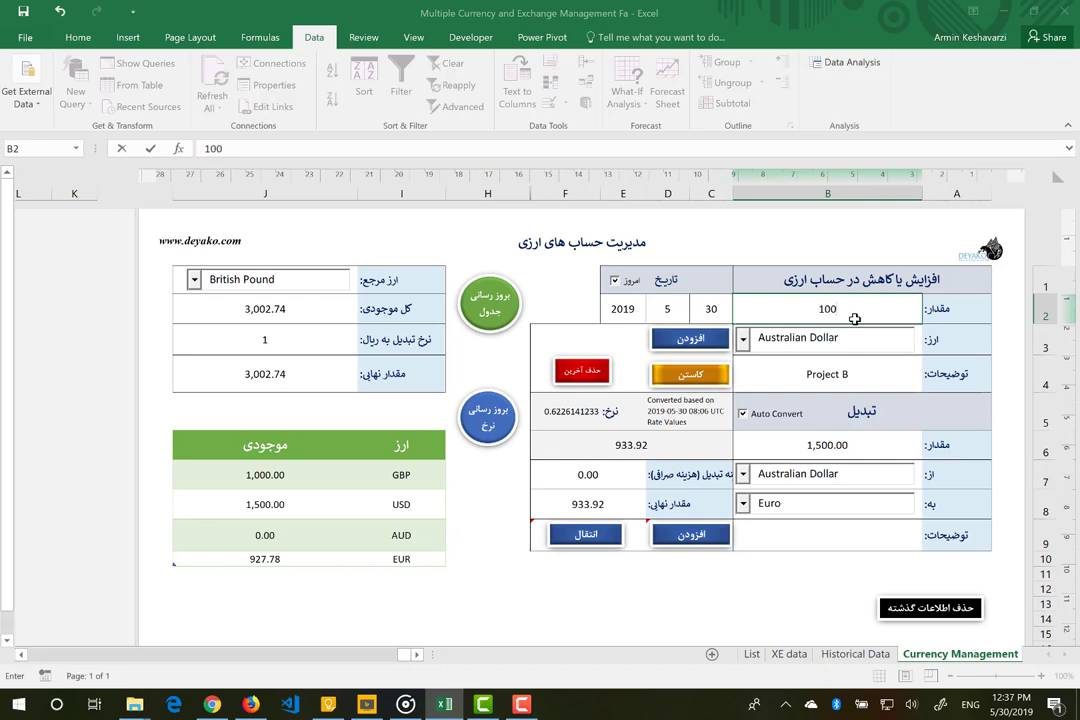
text(0)
click(797, 375)
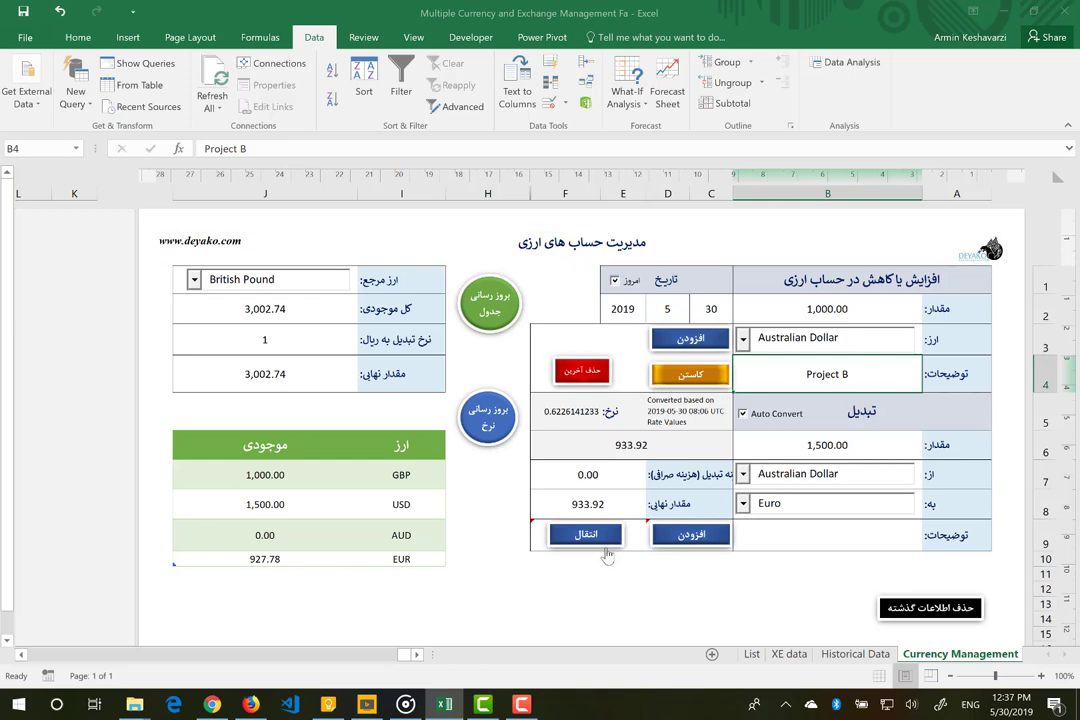
click(913, 620)
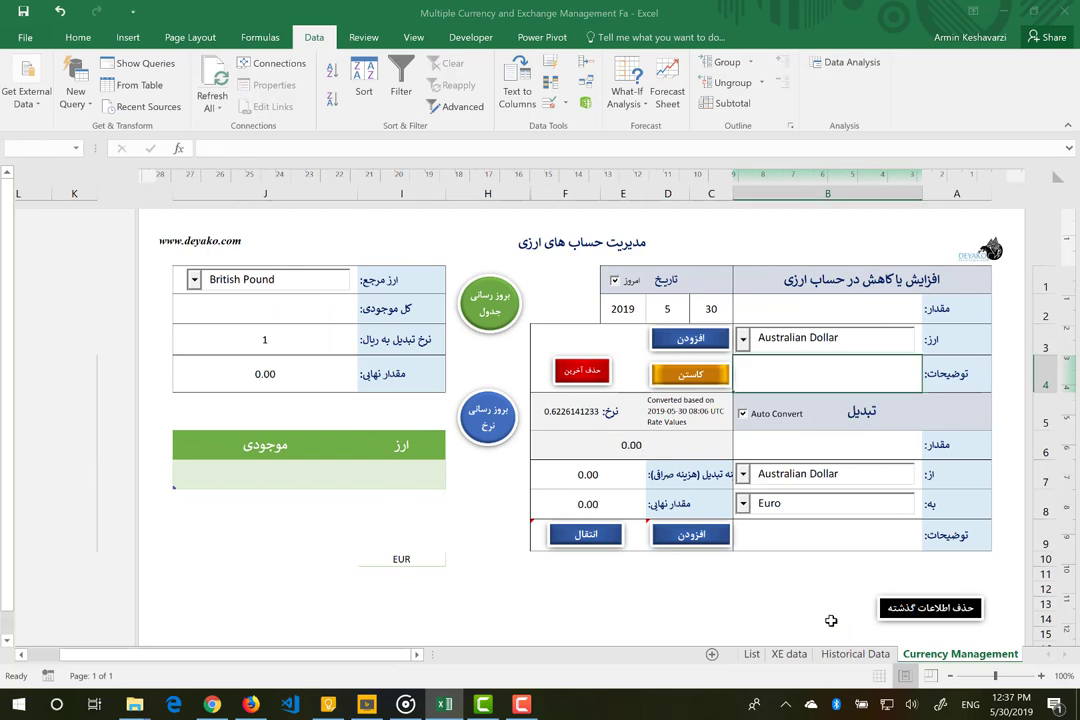
click(850, 654)
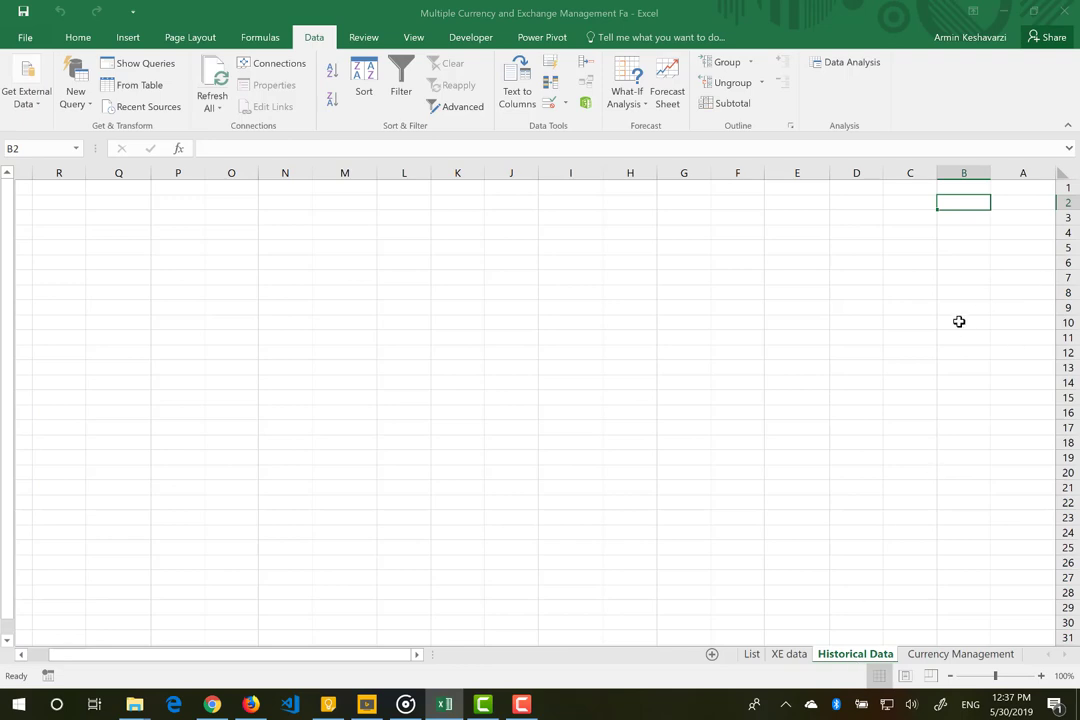
Step: Back on Currency Management, enter 1,000 in amount cell B2
click(934, 655)
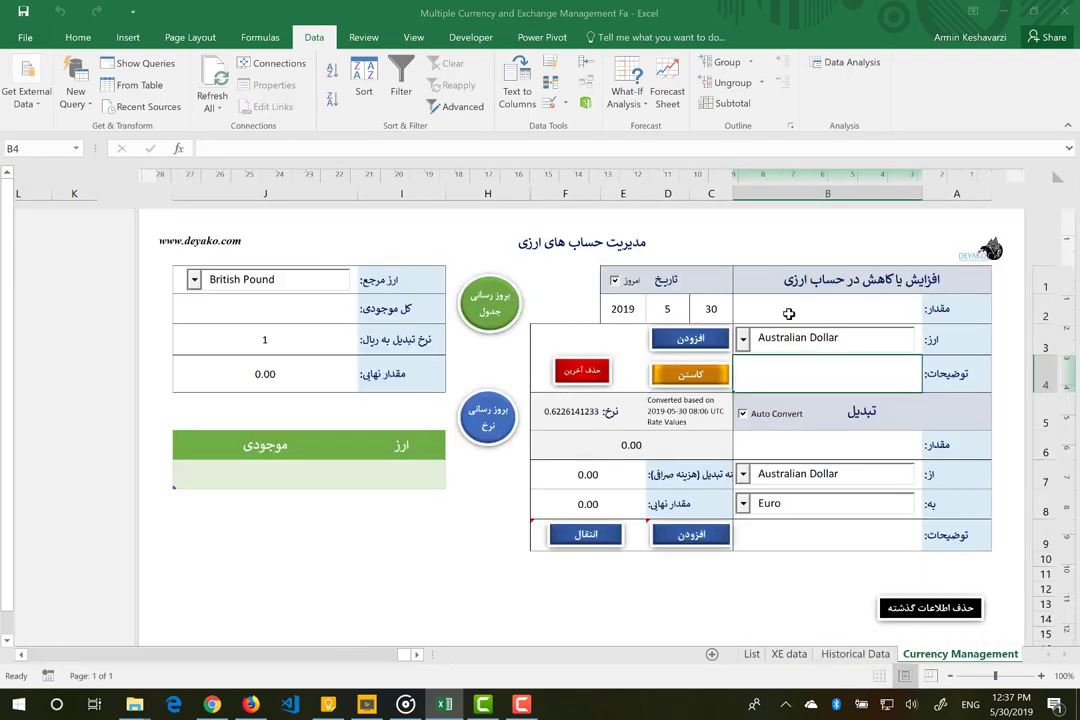
click(788, 314)
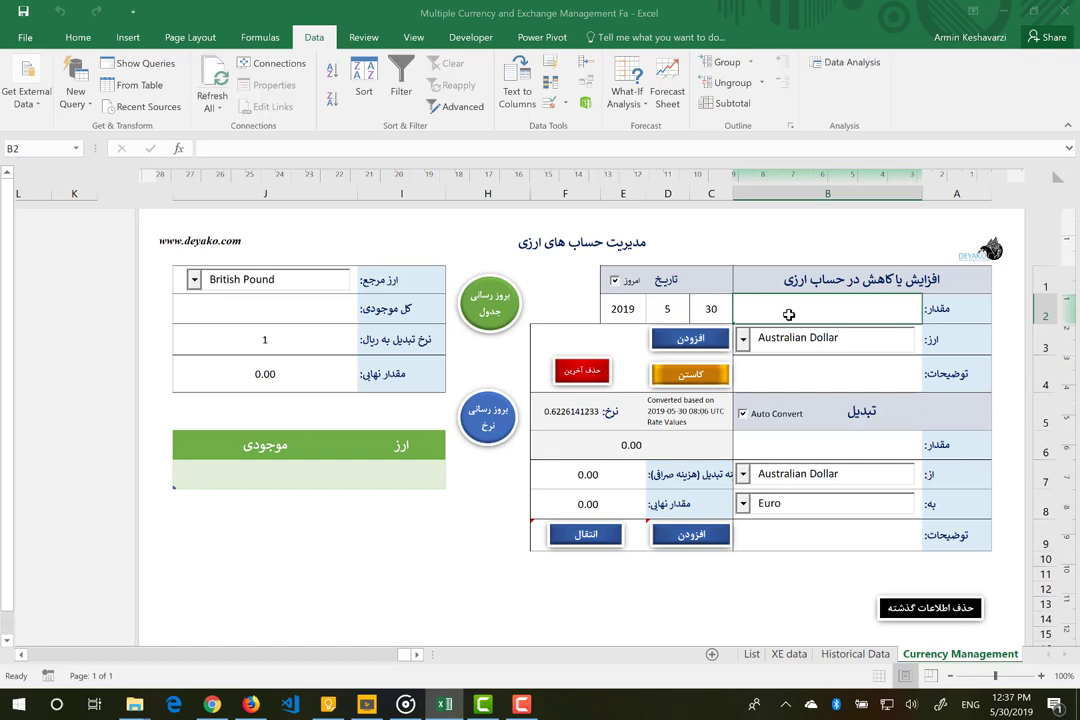
text(1000)
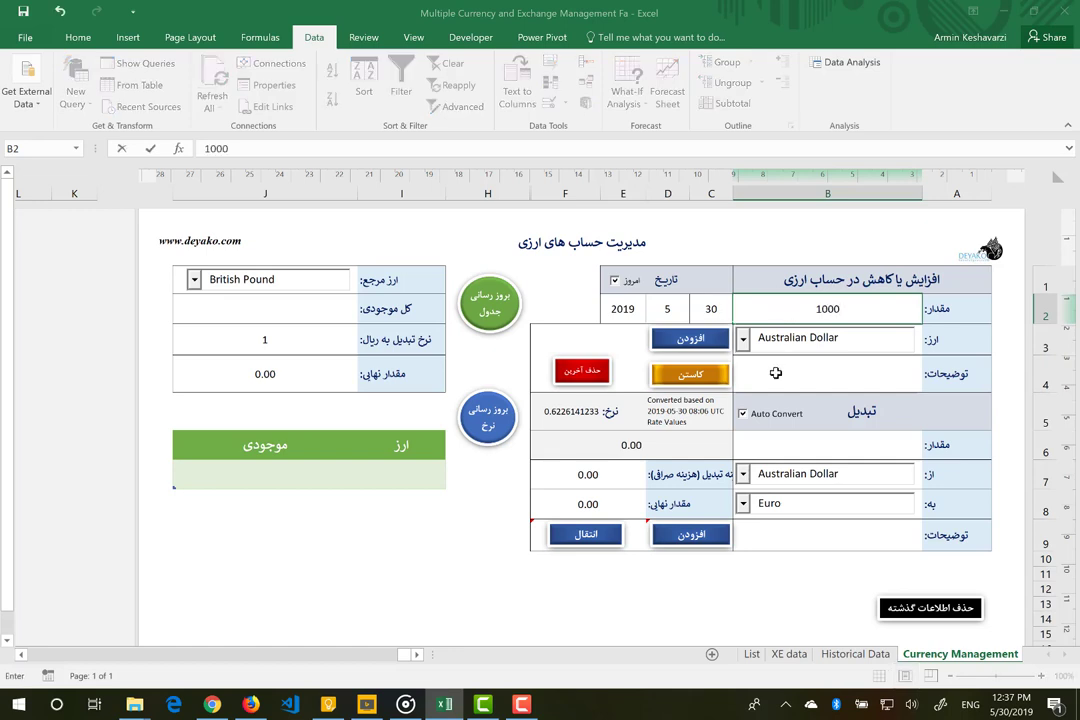
key(Return)
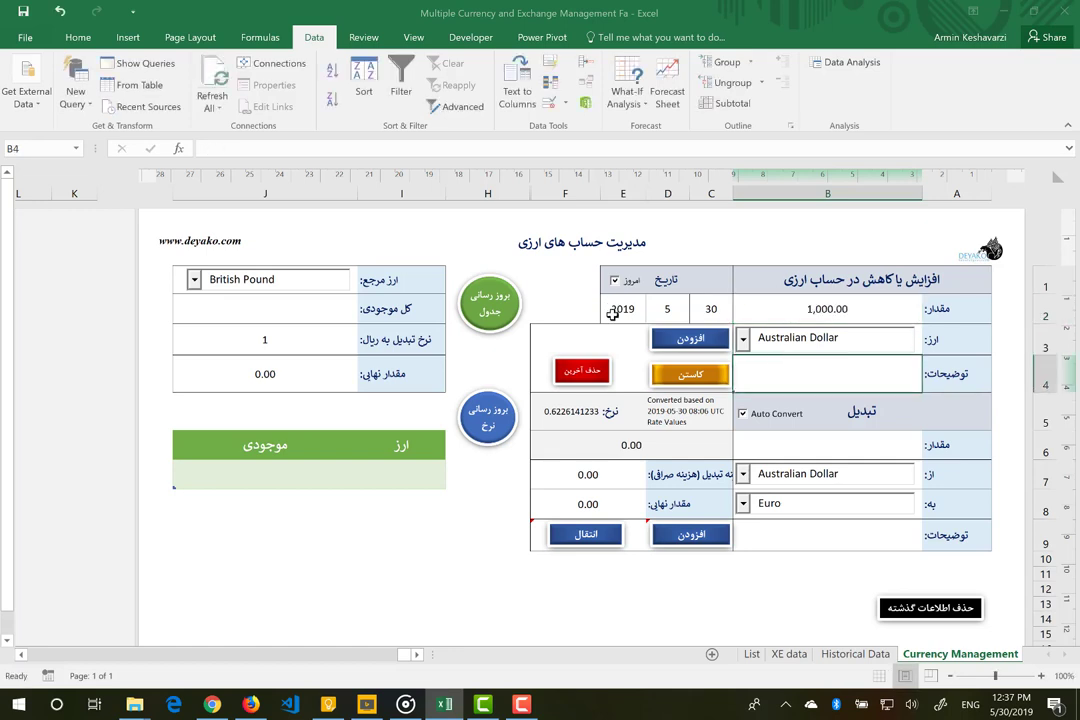
Step: Set the transaction date's day to 2 and year to 1398
click(711, 309)
text(2)
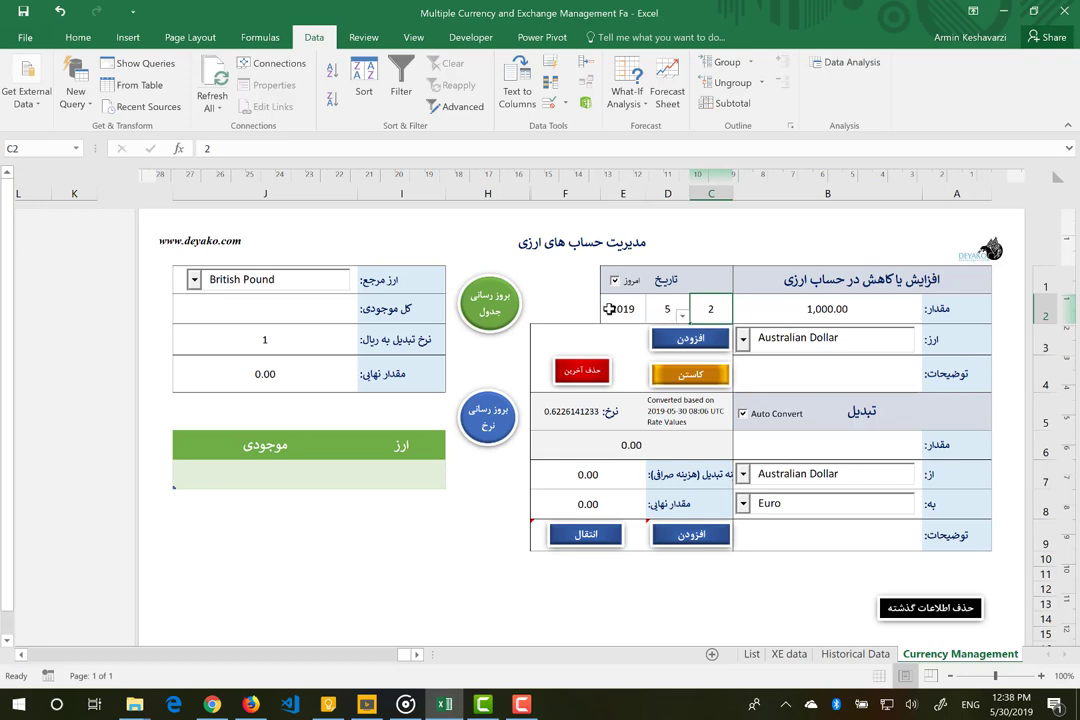
click(609, 309)
text(13)
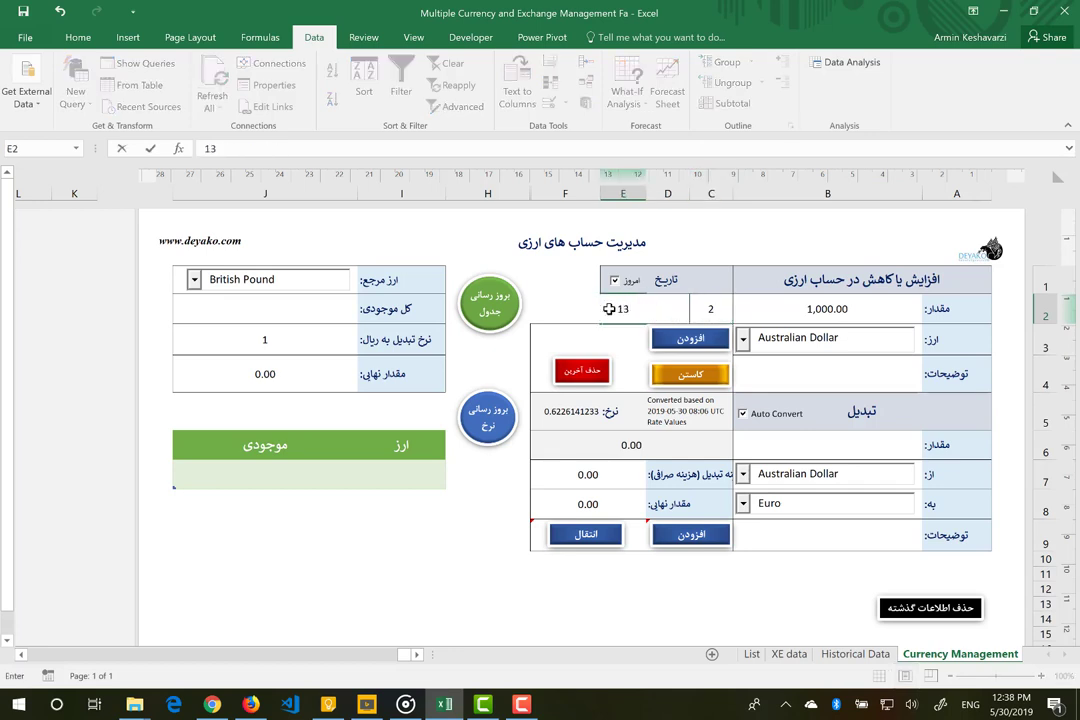
text(97)
key(BackSpace)
text(8)
key(Return)
Step: Toggle the today checkbox off and on so the date shows 2019/5/30
click(717, 305)
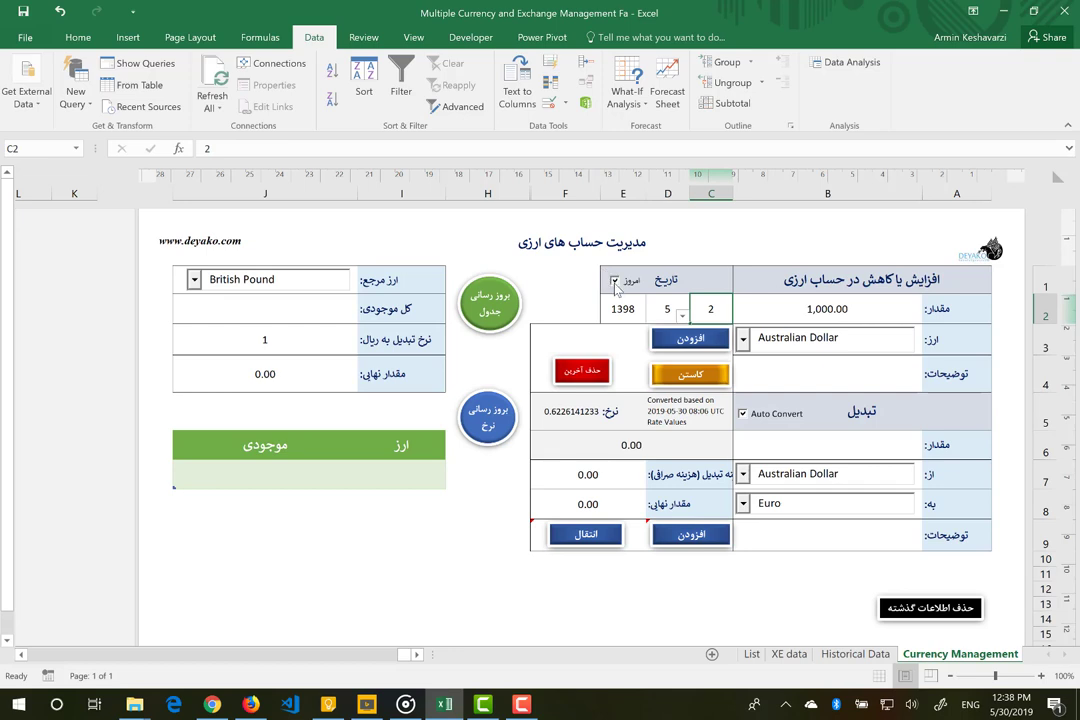
click(615, 284)
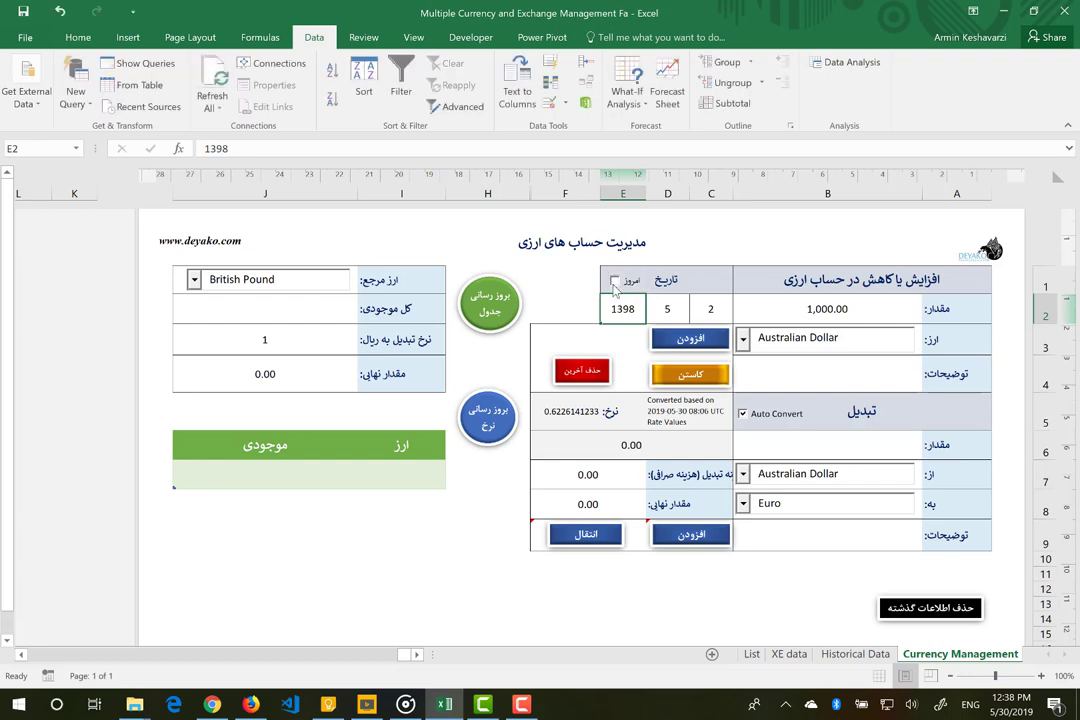
click(615, 282)
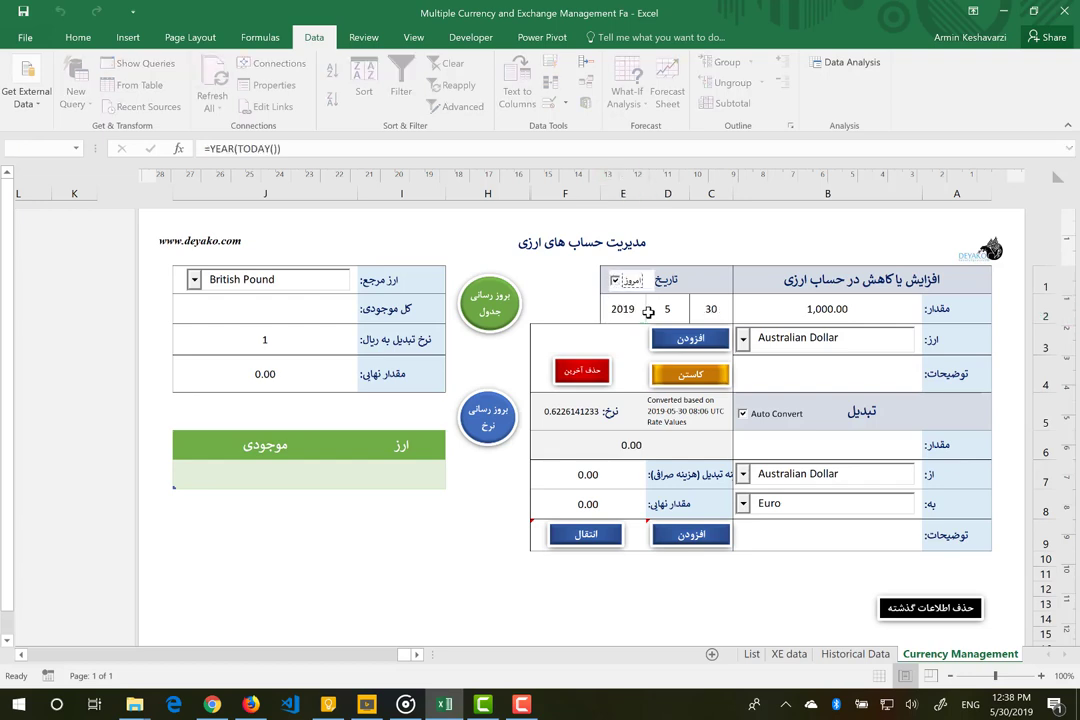
Step: Turn off today's date, show the Persian calendar, and enter month 2 and day 3
click(667, 308)
click(655, 305)
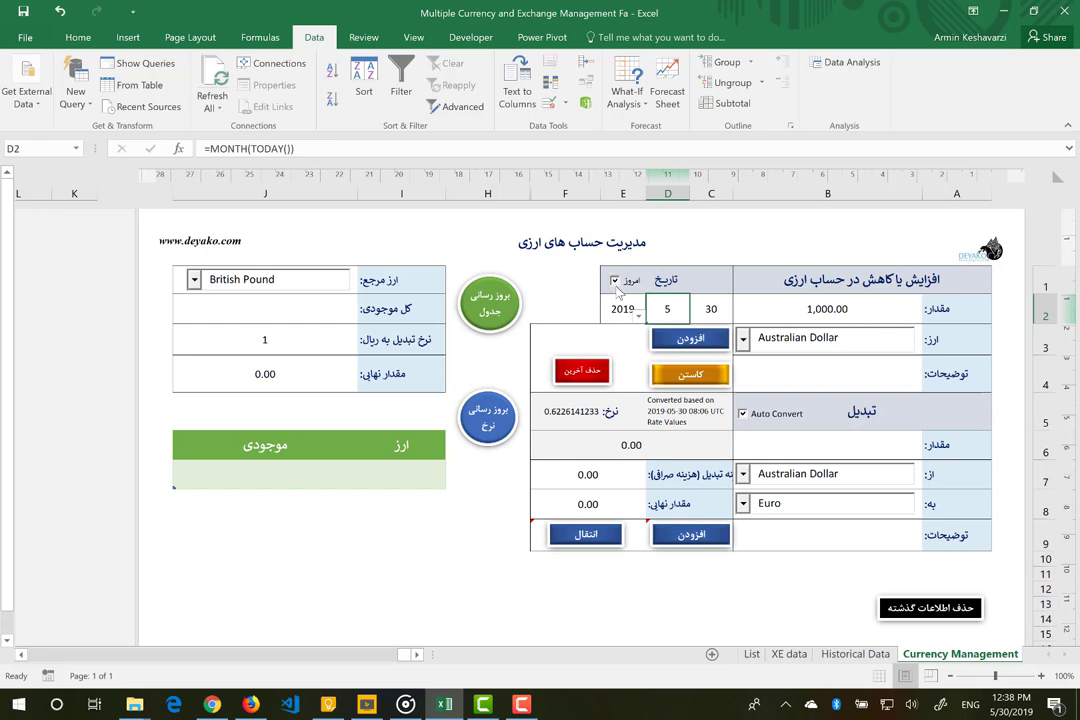
click(615, 281)
ctrl+click(630, 281)
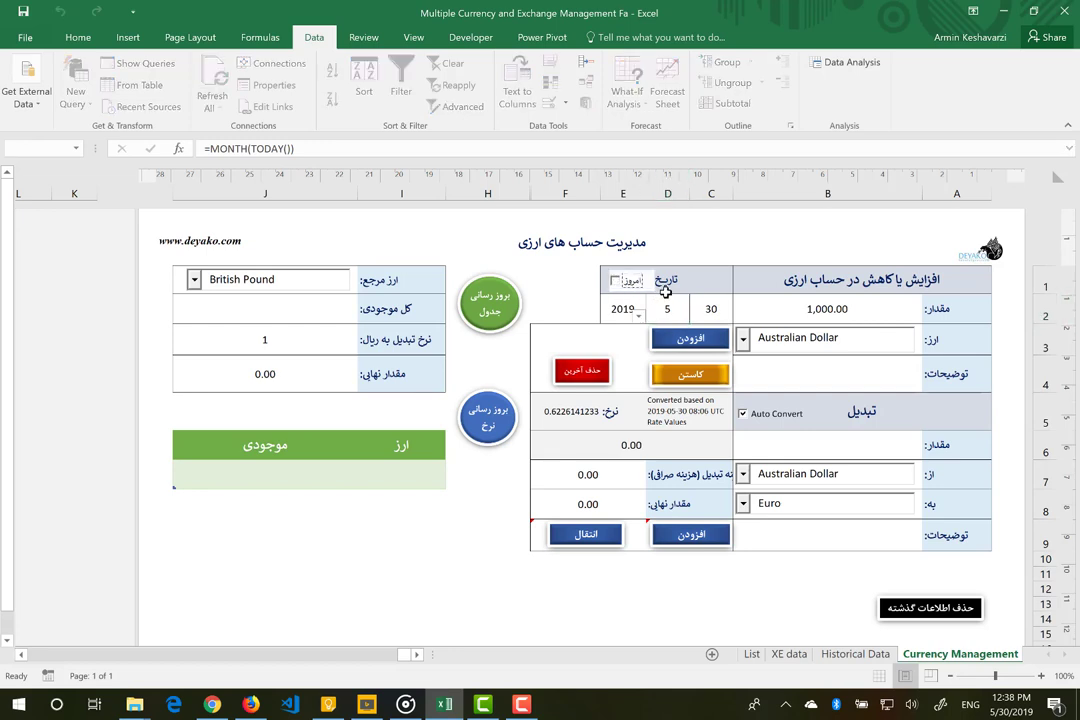
click(667, 306)
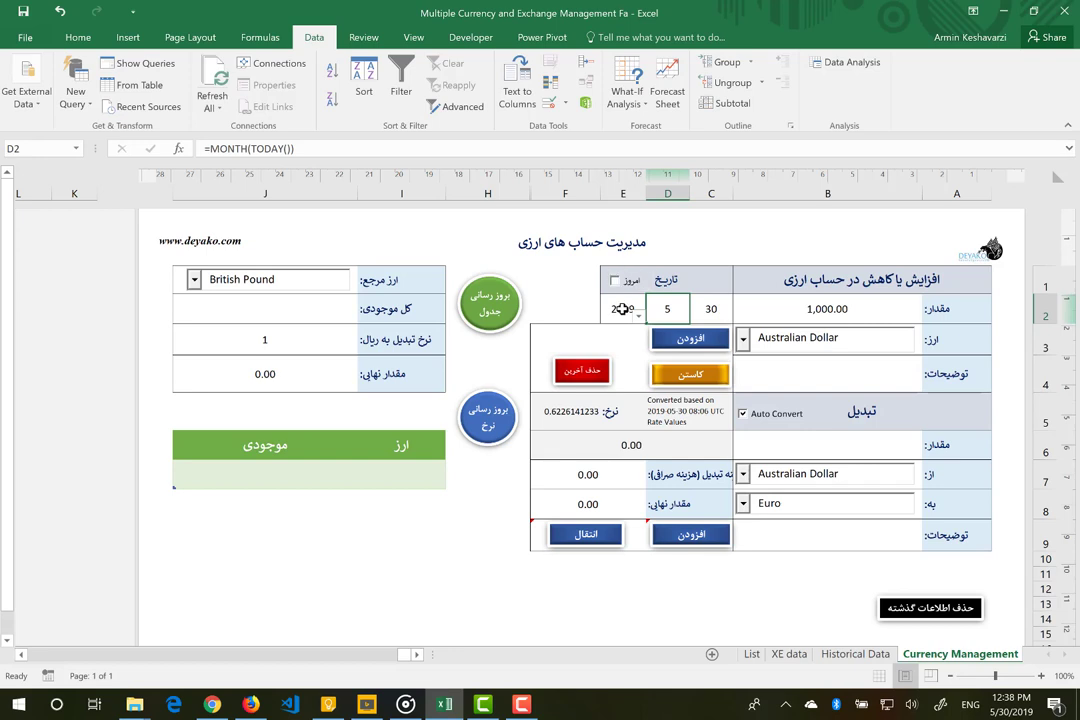
click(623, 310)
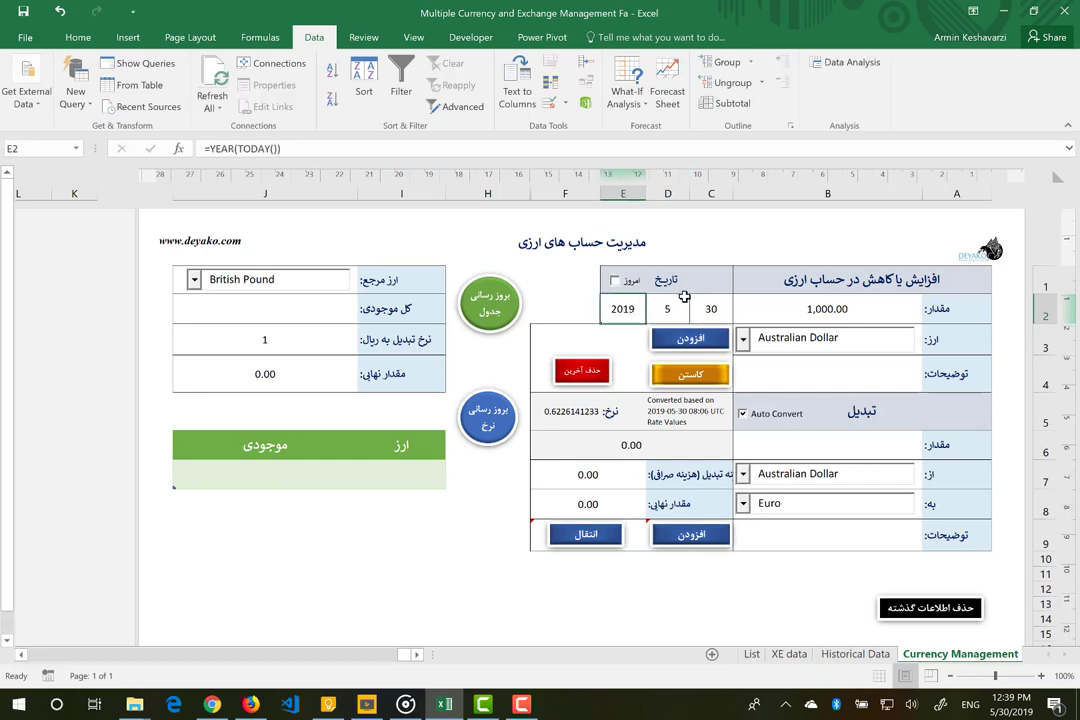
click(613, 281)
click(669, 304)
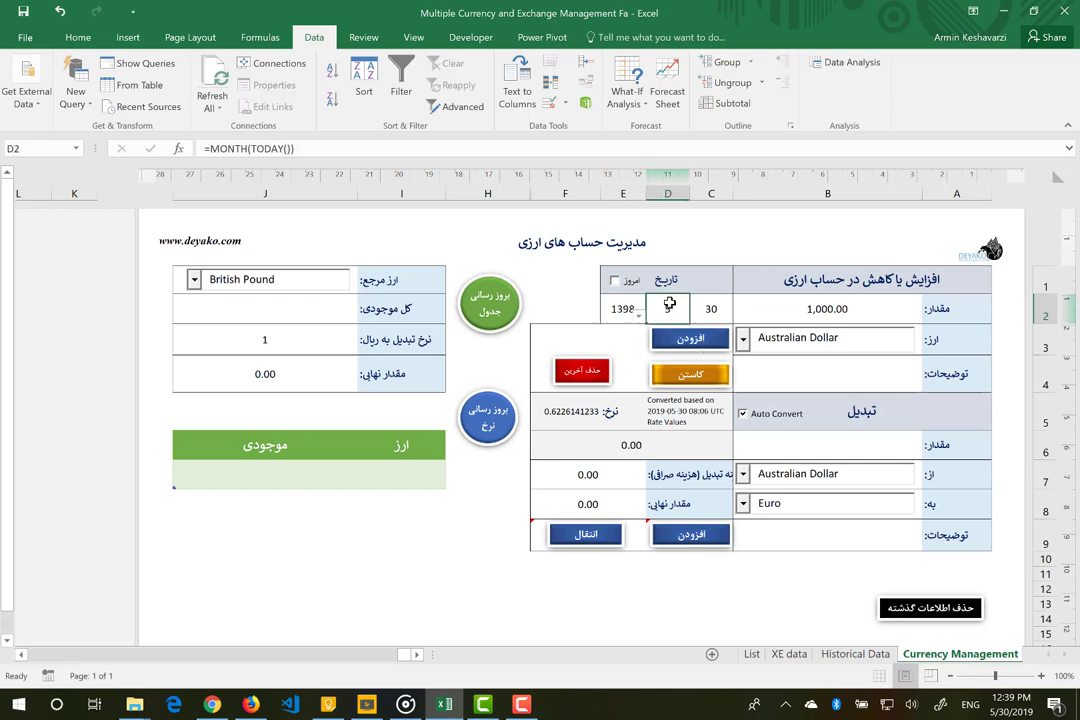
text(2)
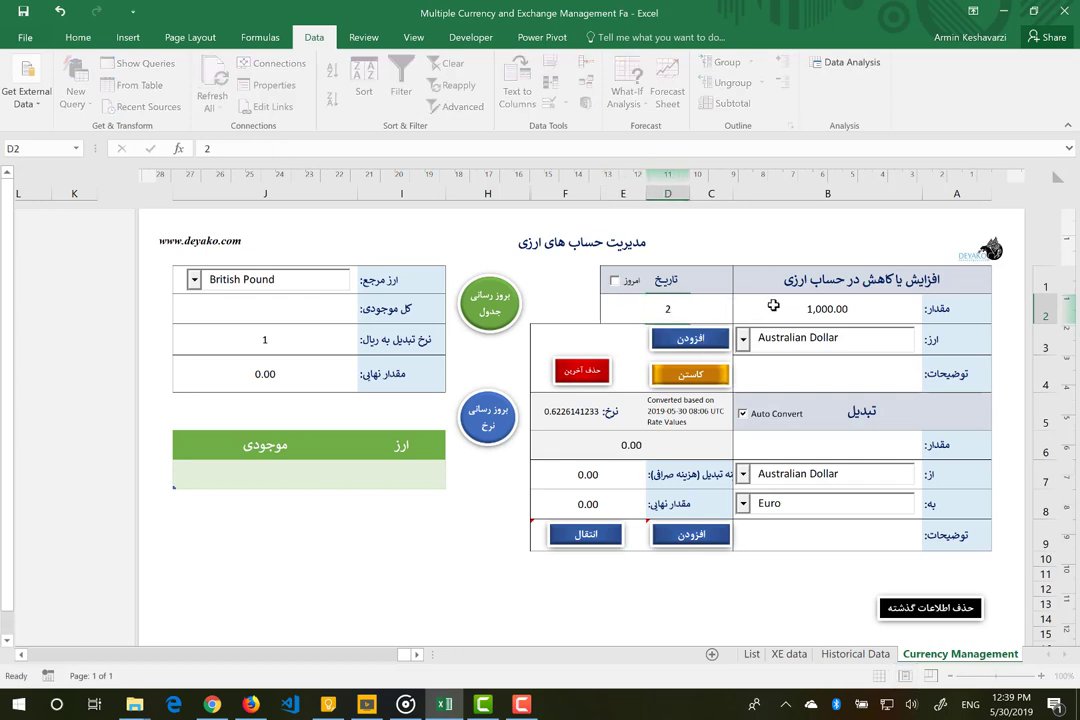
click(707, 309)
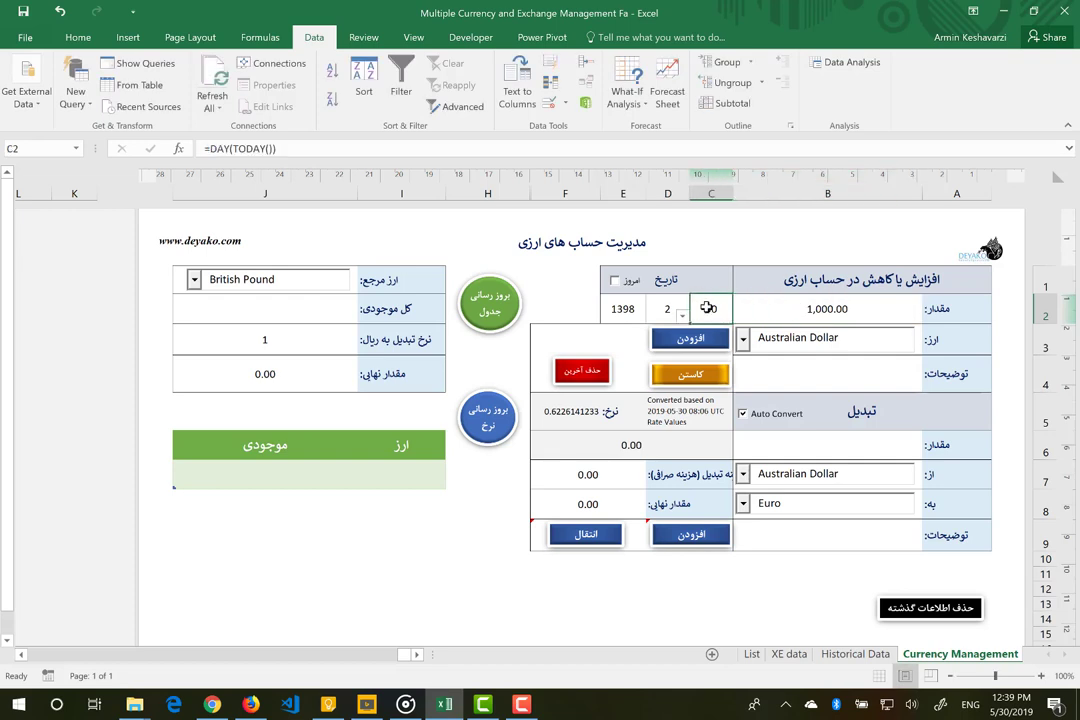
text(3)
click(850, 311)
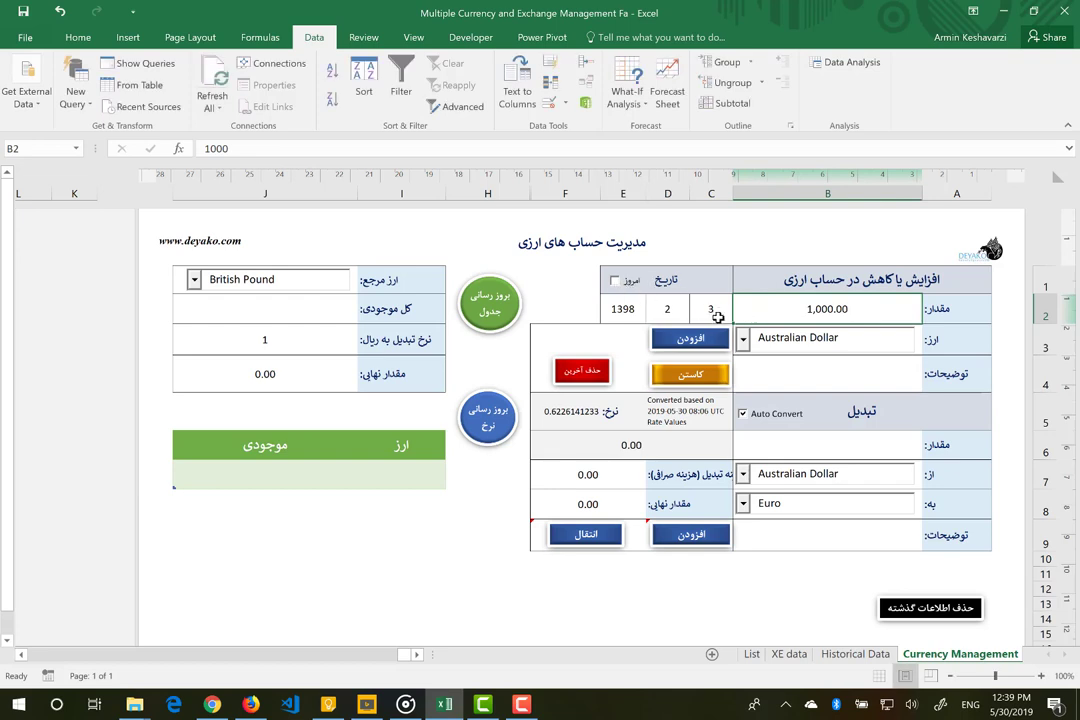
Step: Pick day 7 and set month 3 so the date reads 1398/3/7
click(712, 311)
click(681, 315)
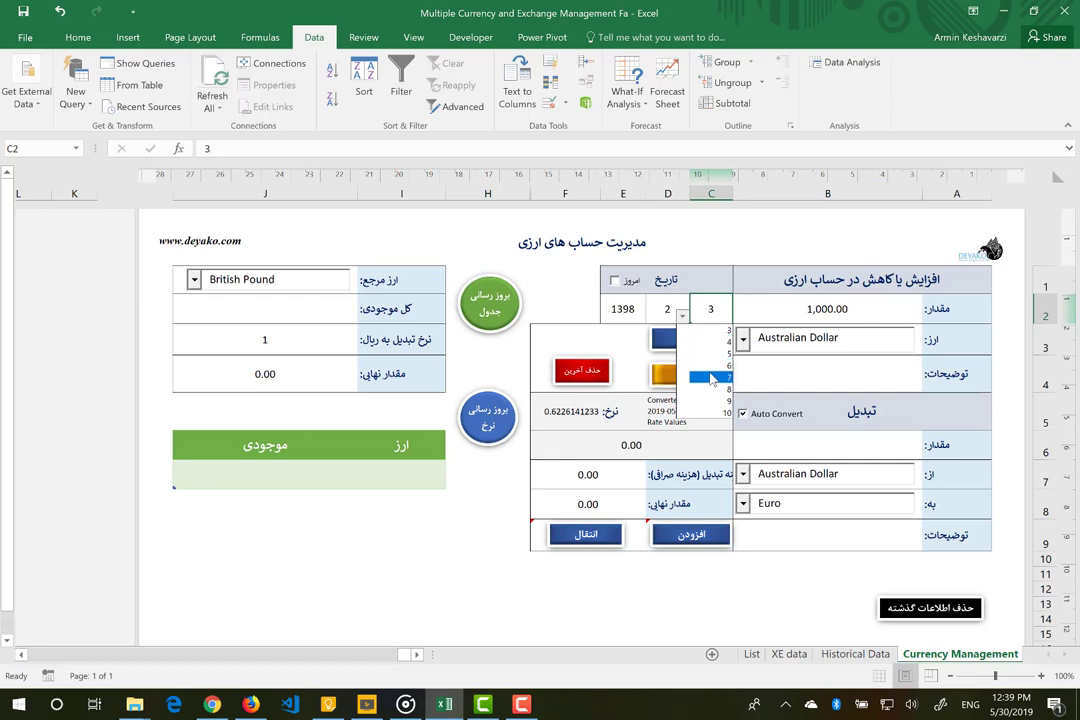
click(712, 378)
click(655, 309)
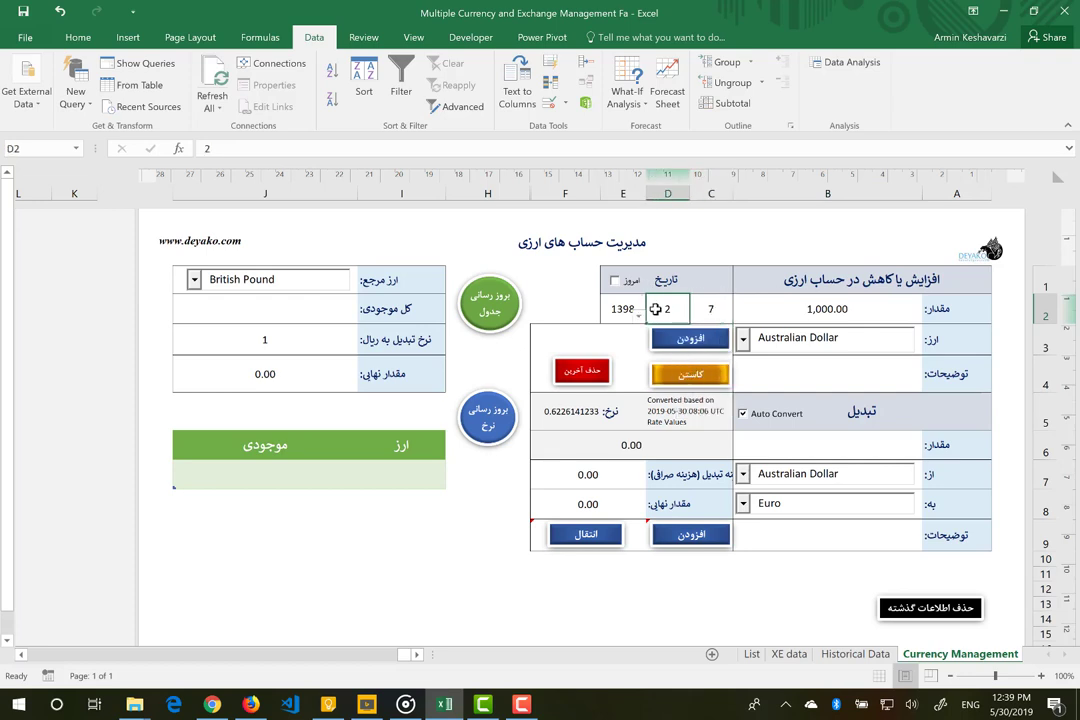
text(3)
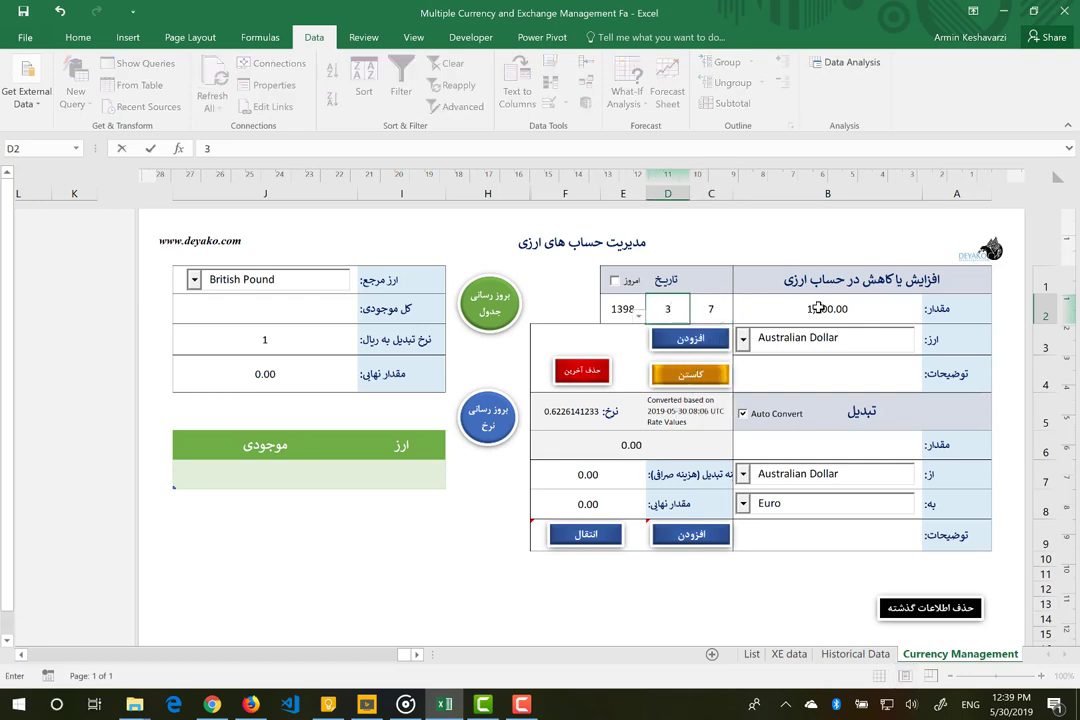
click(818, 308)
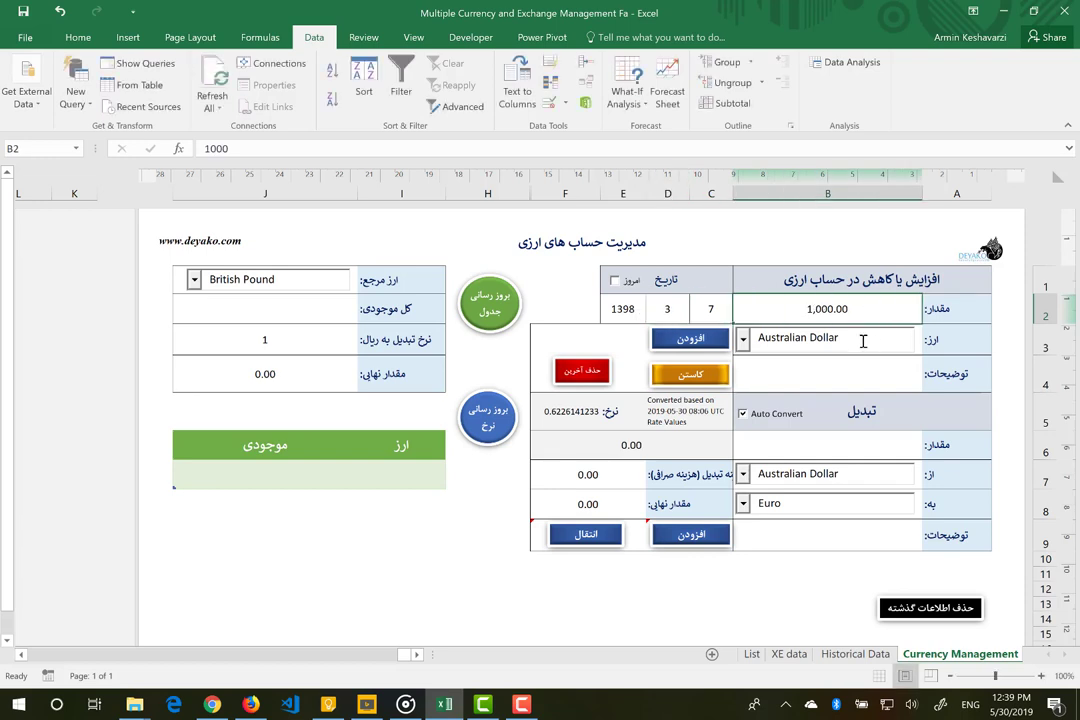
click(779, 375)
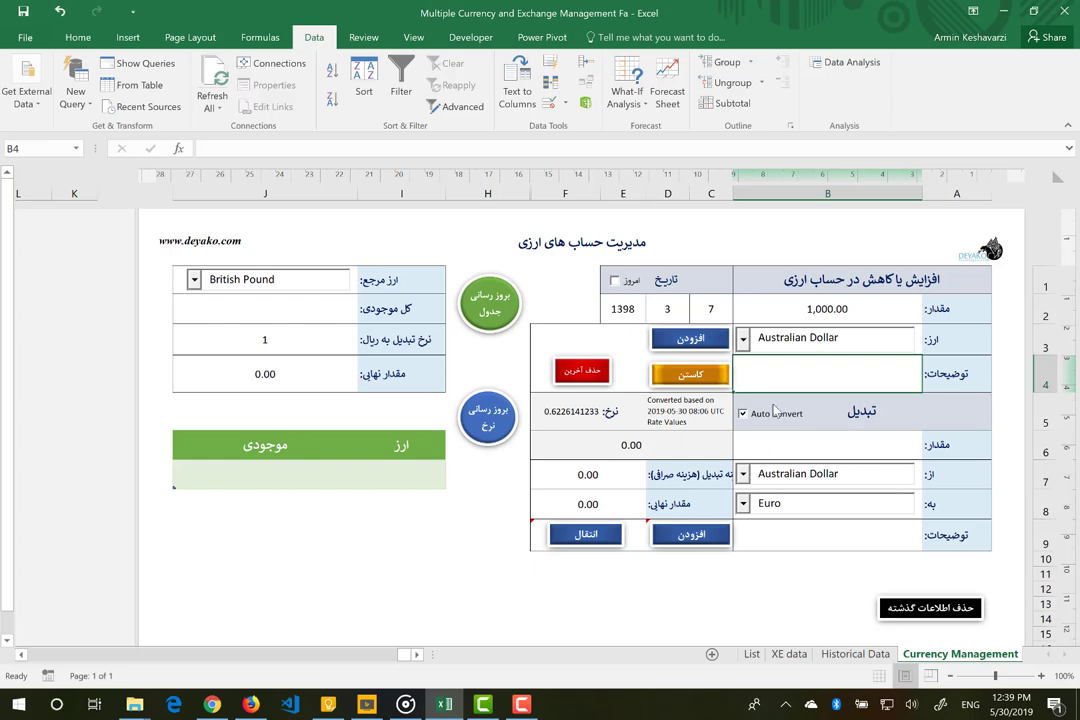
Step: Add the 1,000 AUD deposit, dismiss the Done! message, and select the new AUD balance row
click(709, 338)
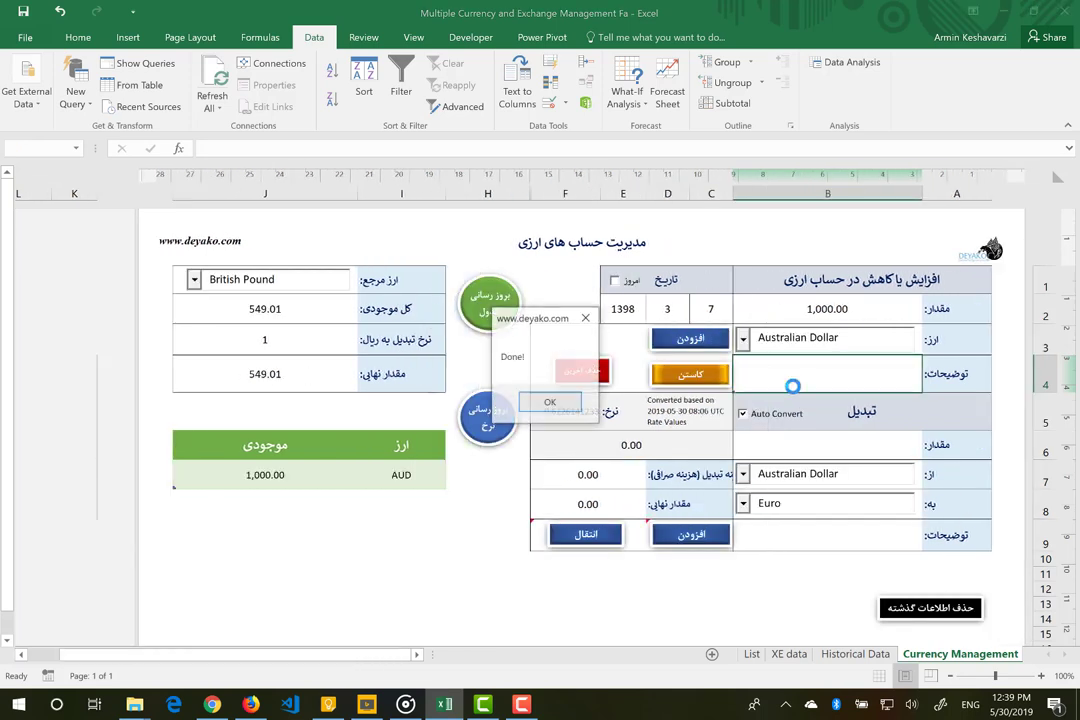
click(550, 403)
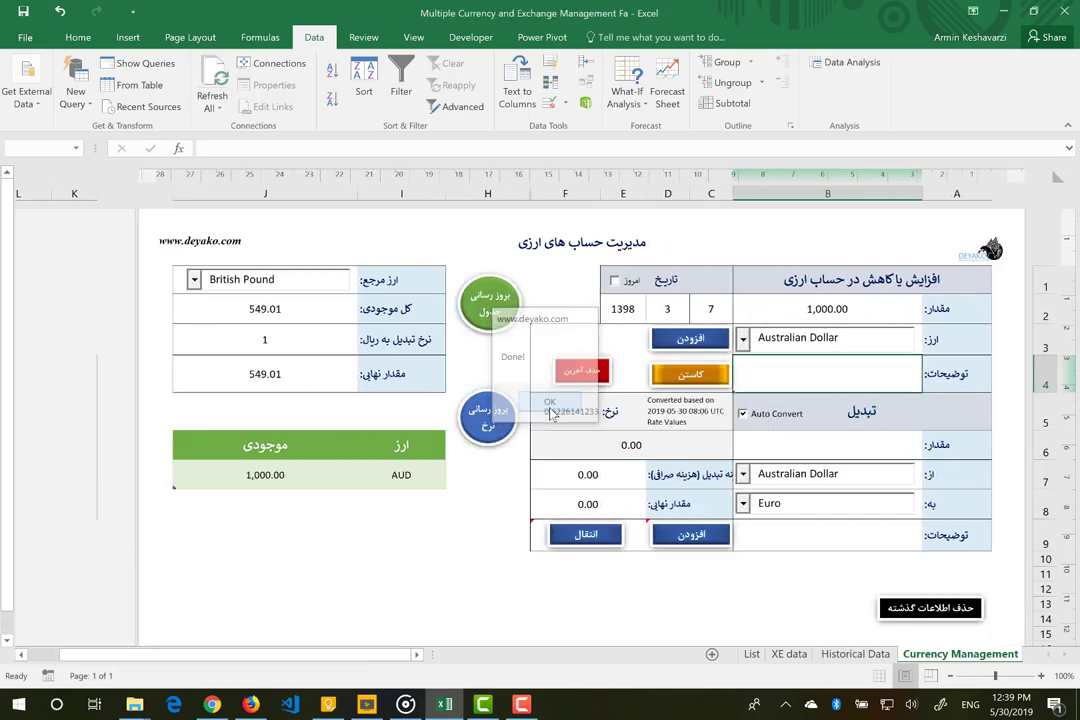
click(398, 478)
drag(398, 478, 266, 475)
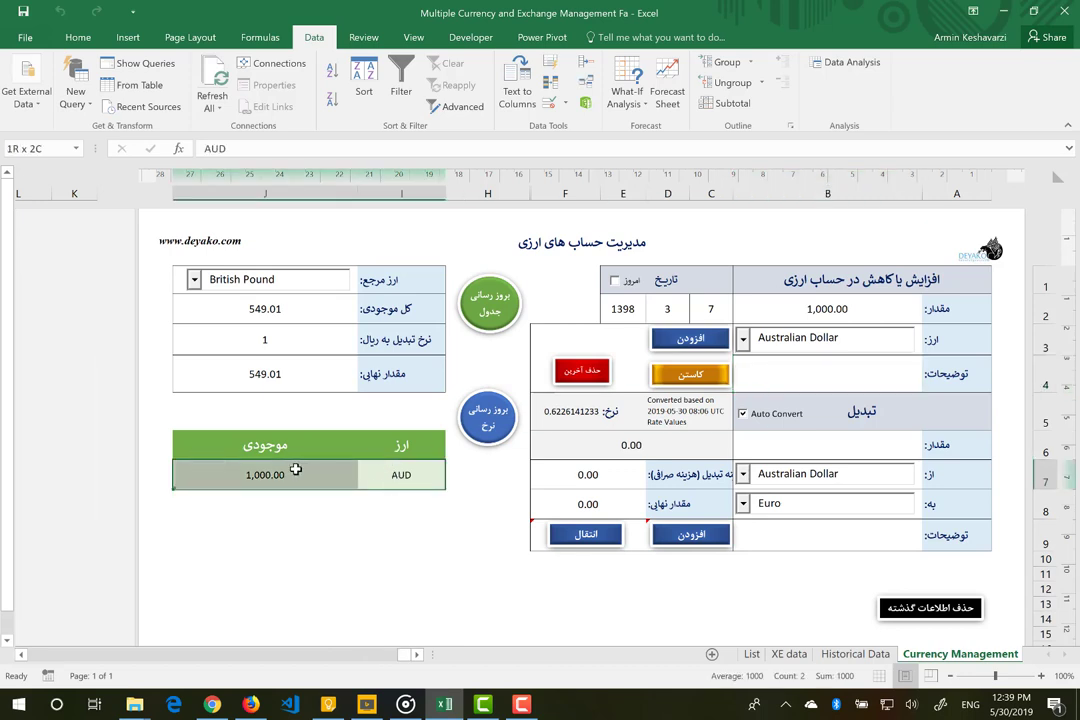
click(266, 477)
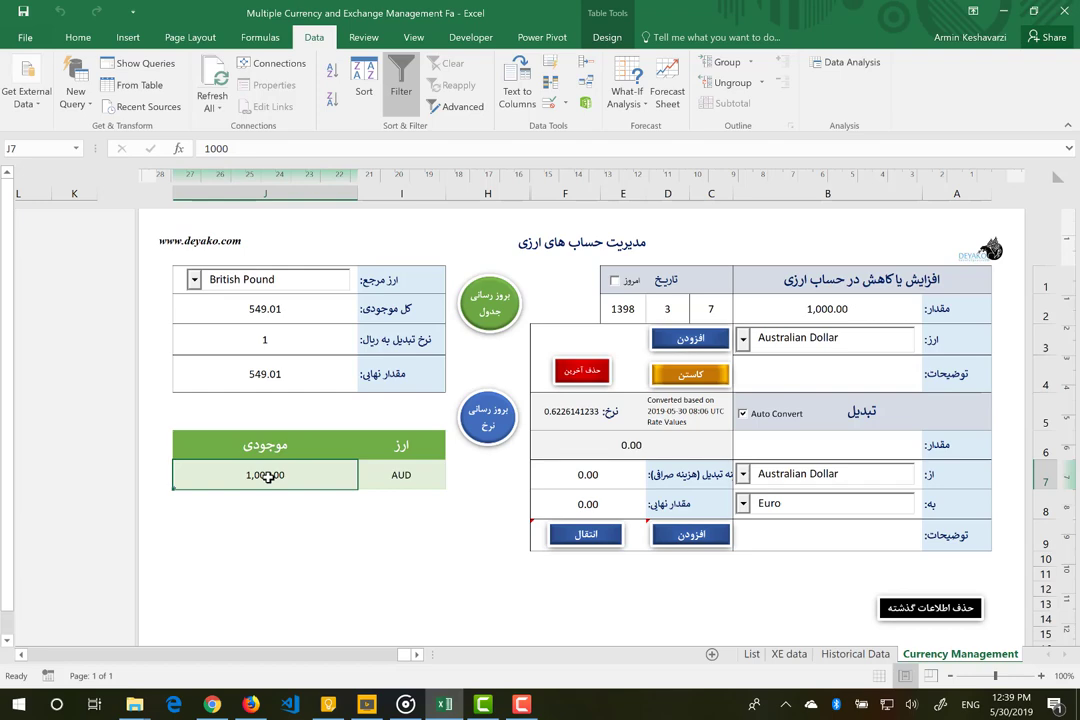
Step: On Historical Data, autofit column B and check the 1000 AUD entry dated 1398/3/7
click(855, 653)
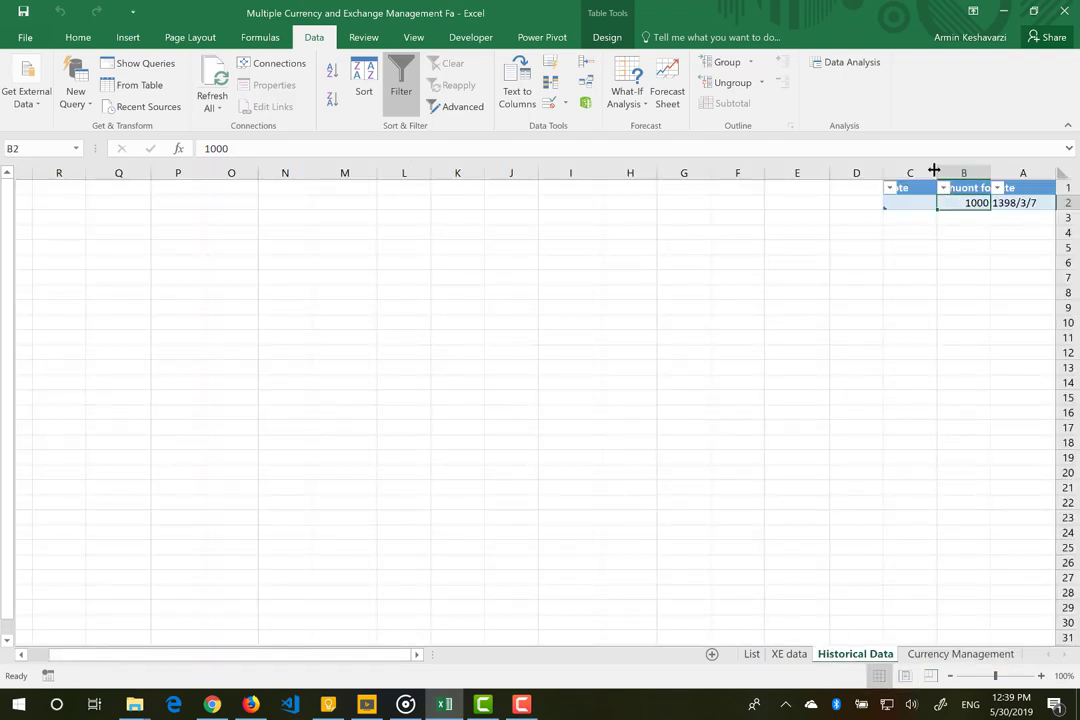
double_click(936, 172)
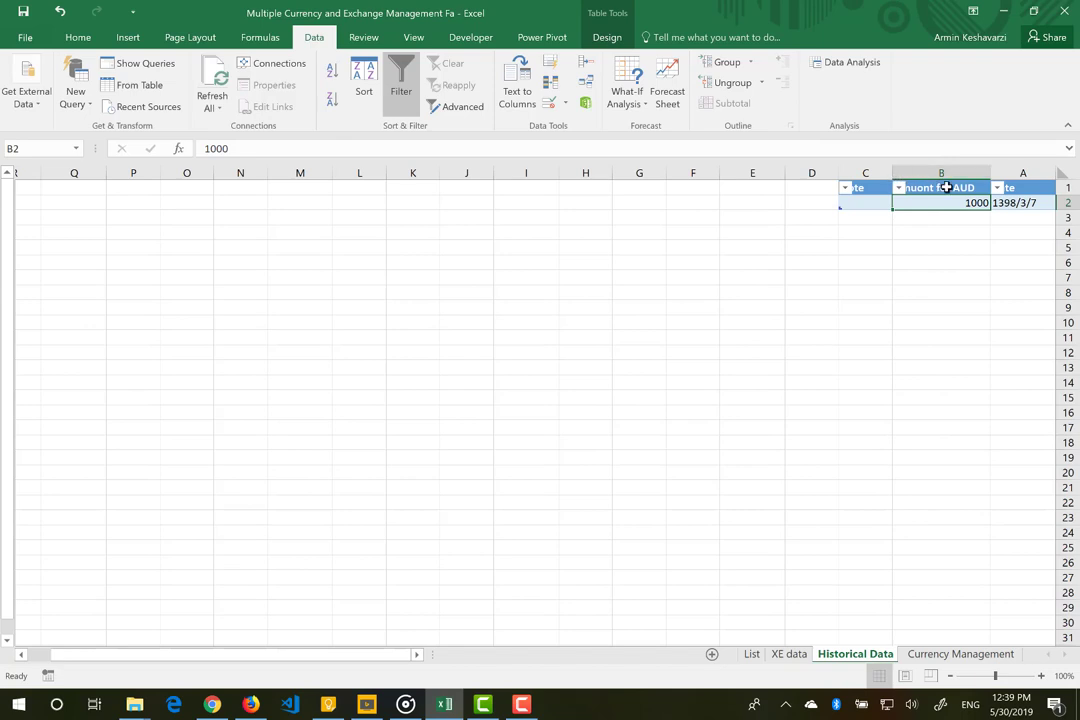
click(946, 187)
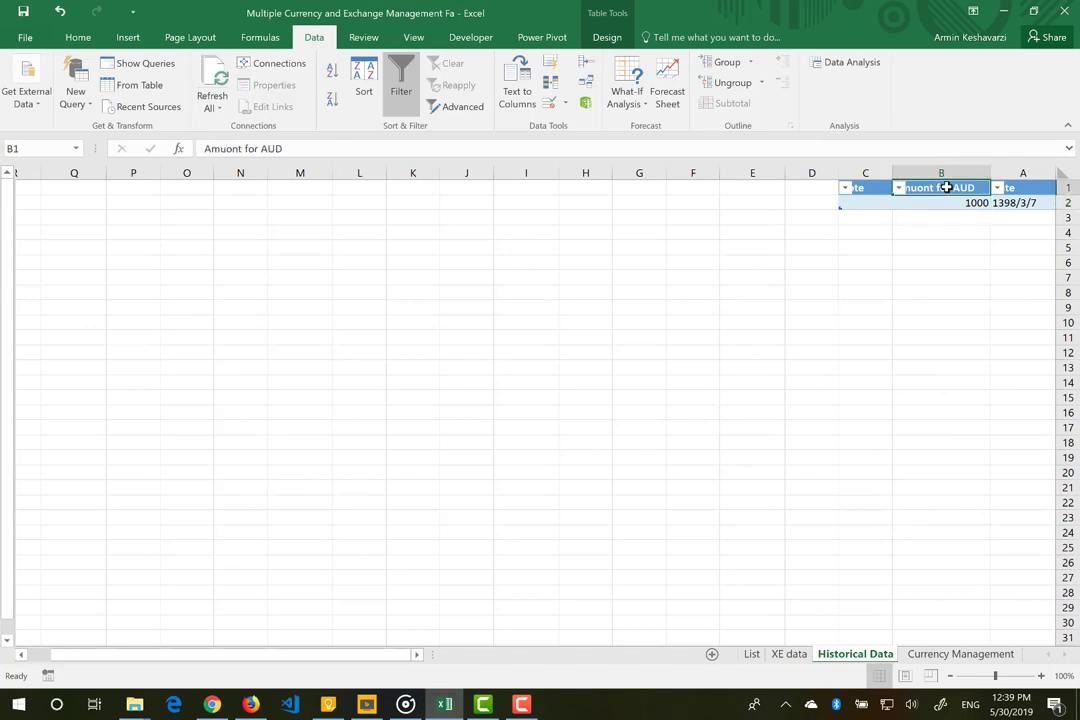
click(995, 202)
click(856, 202)
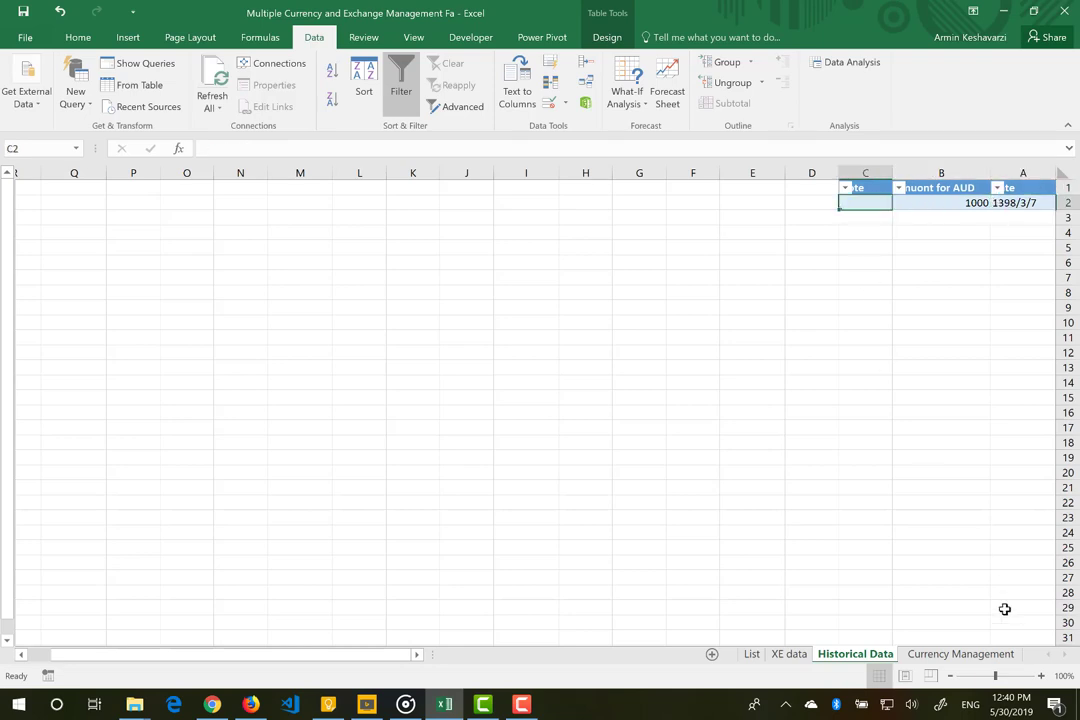
Step: Widen the history's note column C and delete the last recorded AUD deposit
drag(836, 173, 769, 173)
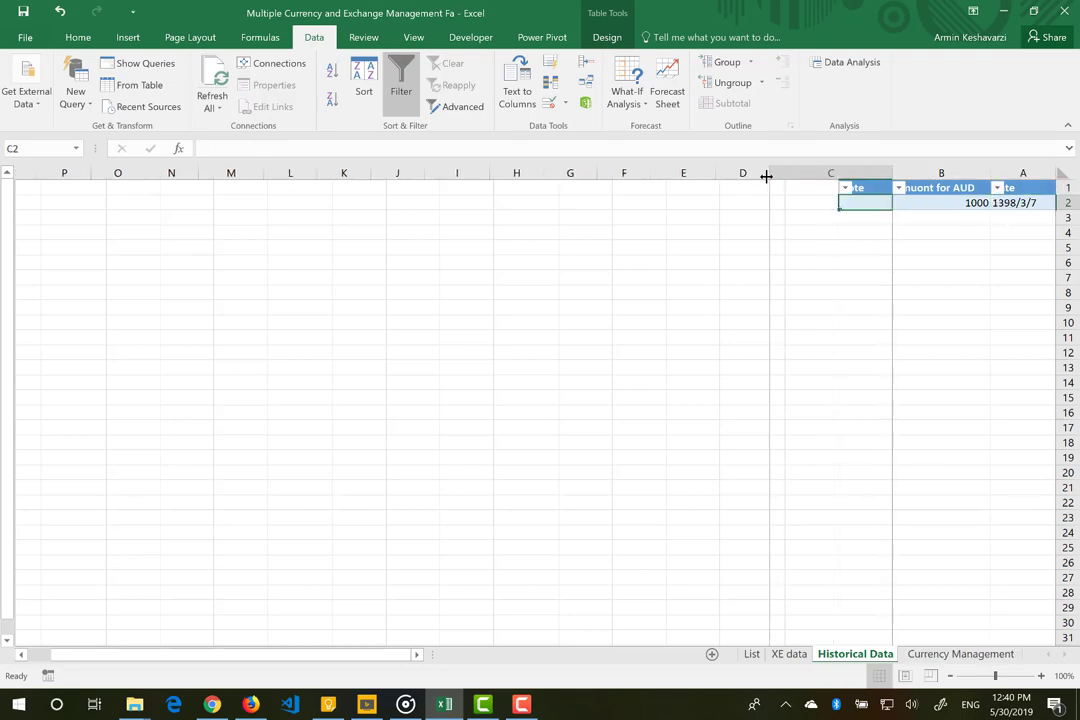
click(962, 654)
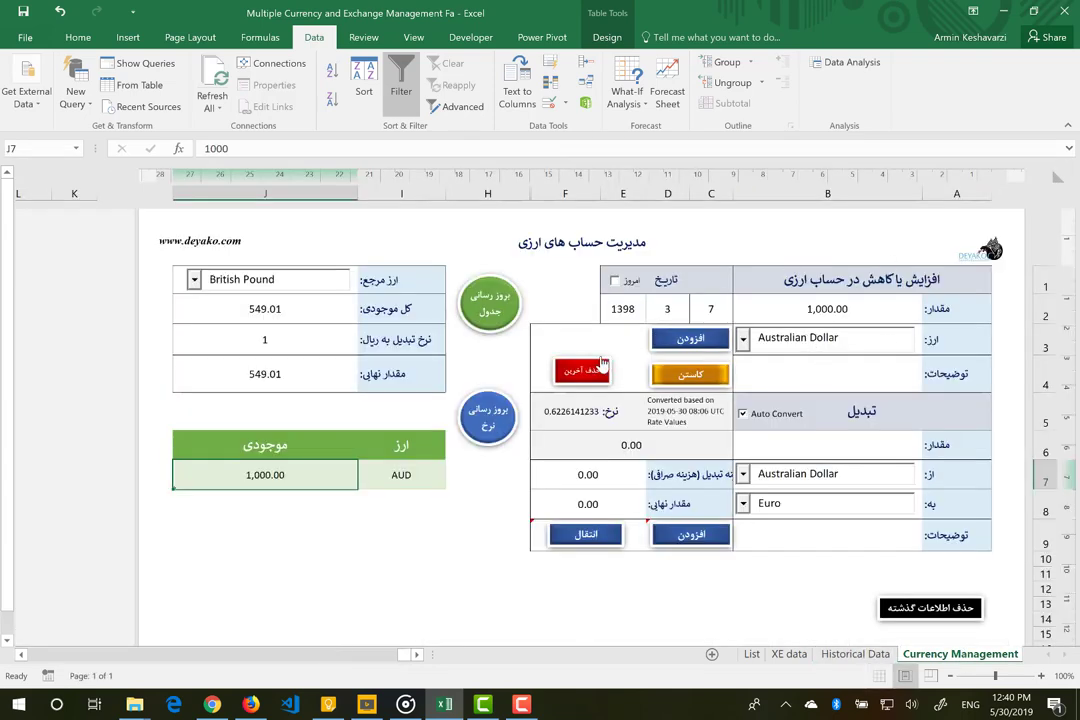
click(600, 366)
click(550, 403)
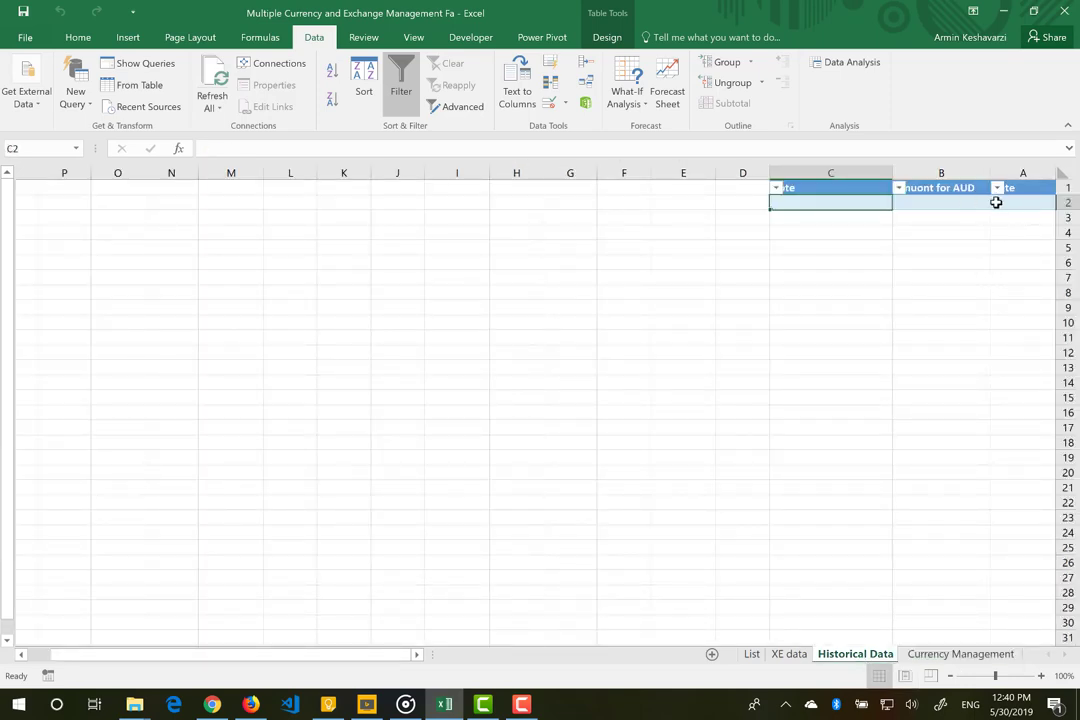
click(955, 655)
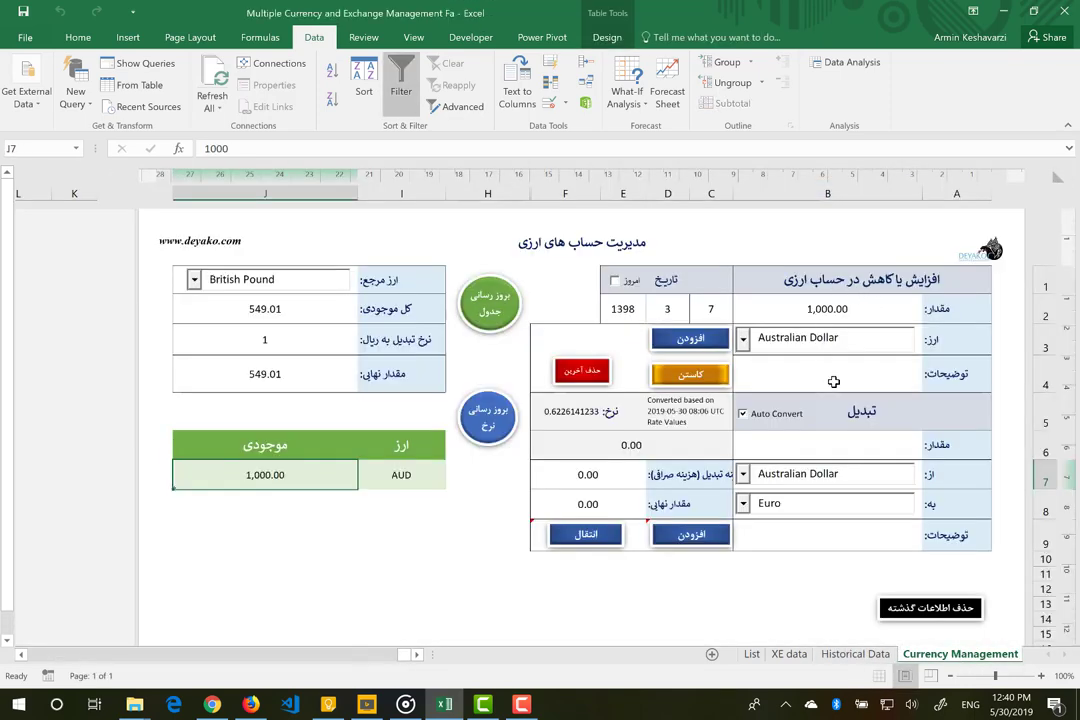
Step: Re-add the 1,000 AUD deposit described 'پروژ الف' and verify it in Historical Data
click(833, 381)
text(\v,)
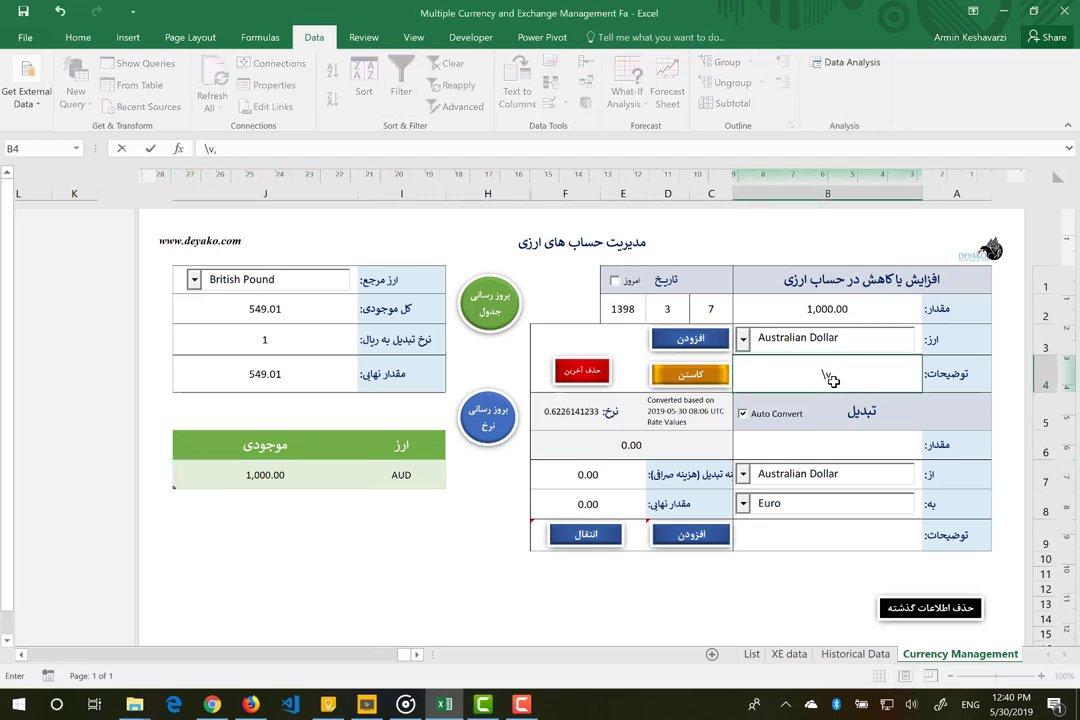
key(BackSpace)
key(BackSpace)
key(BackSpace)
key(alt+shift)
text(پروژ)
text( ال)
text(ف)
click(876, 308)
click(690, 338)
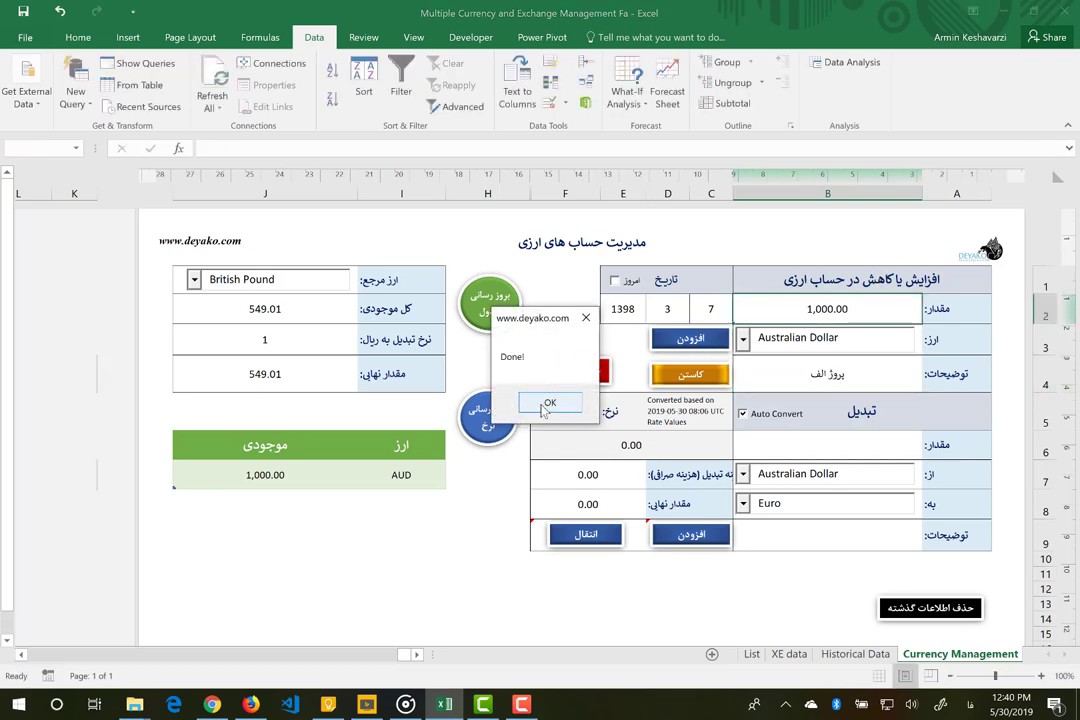
click(547, 404)
click(845, 655)
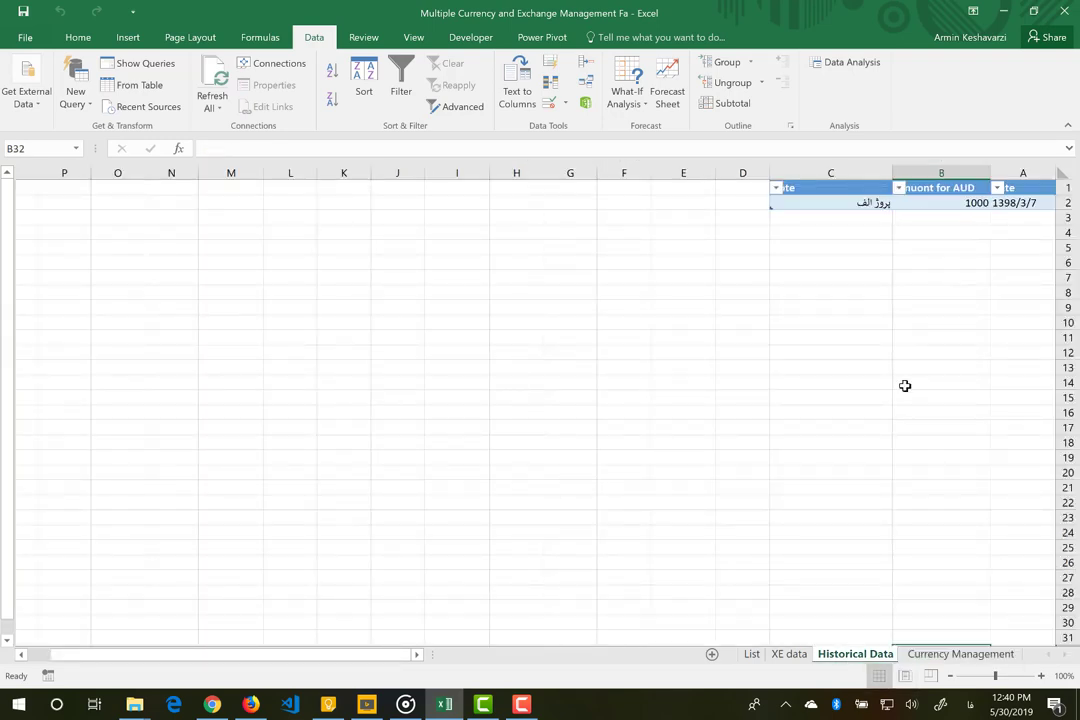
click(955, 654)
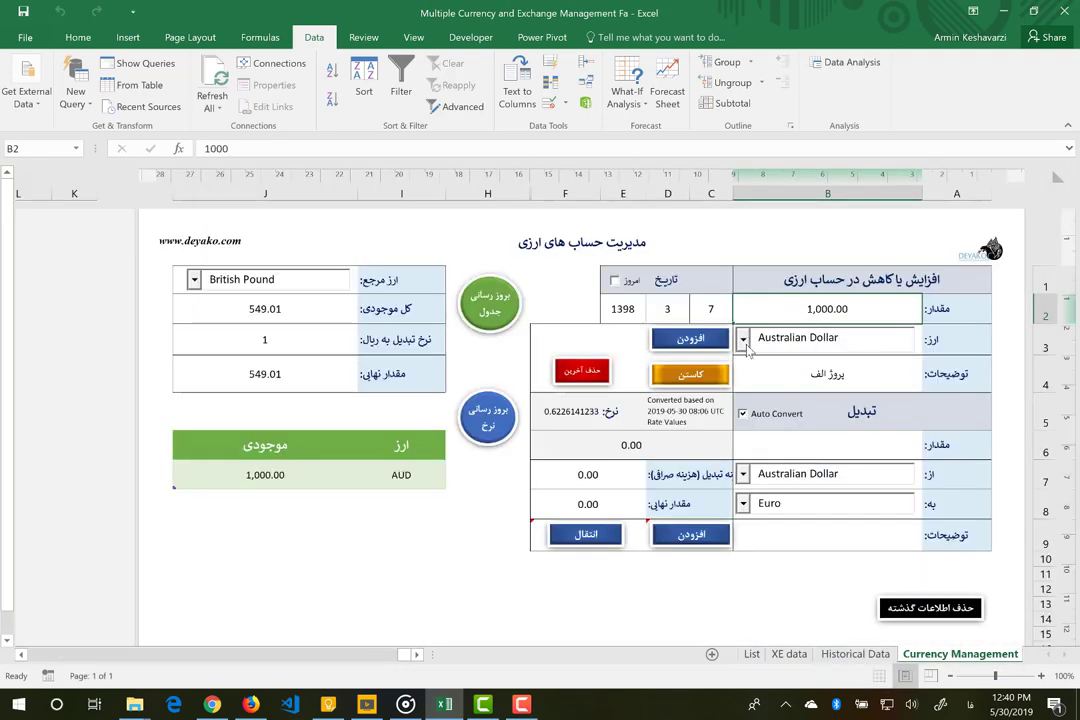
Step: Deposit 500 in Euro so EUR 500.00 joins the balance table
click(744, 340)
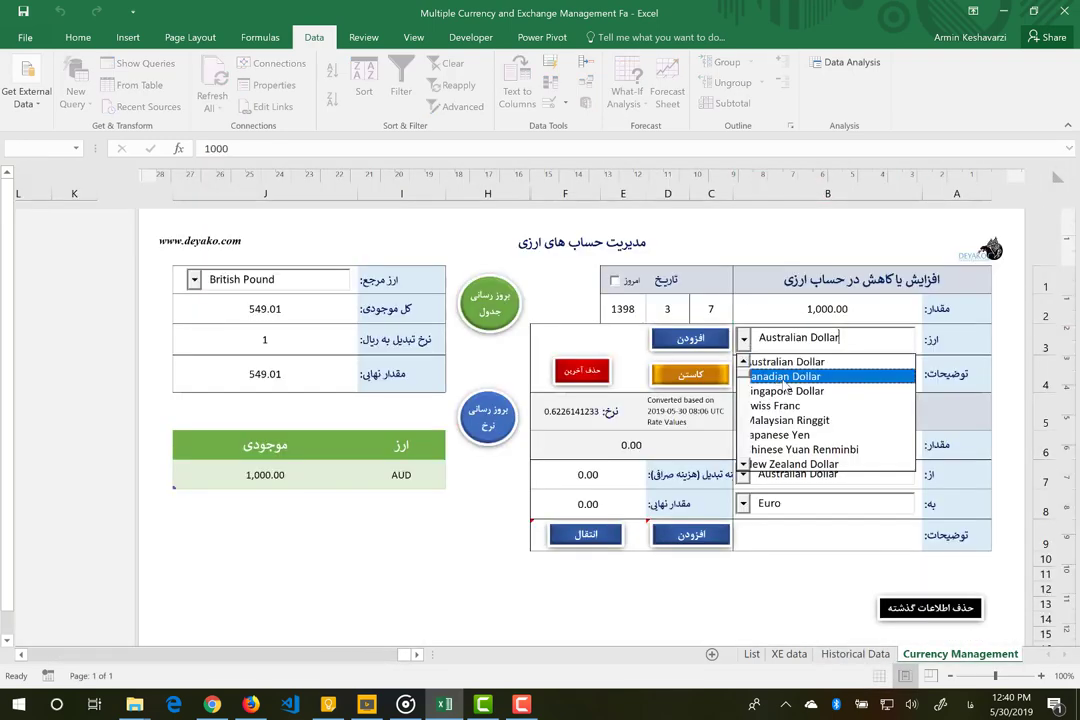
click(780, 361)
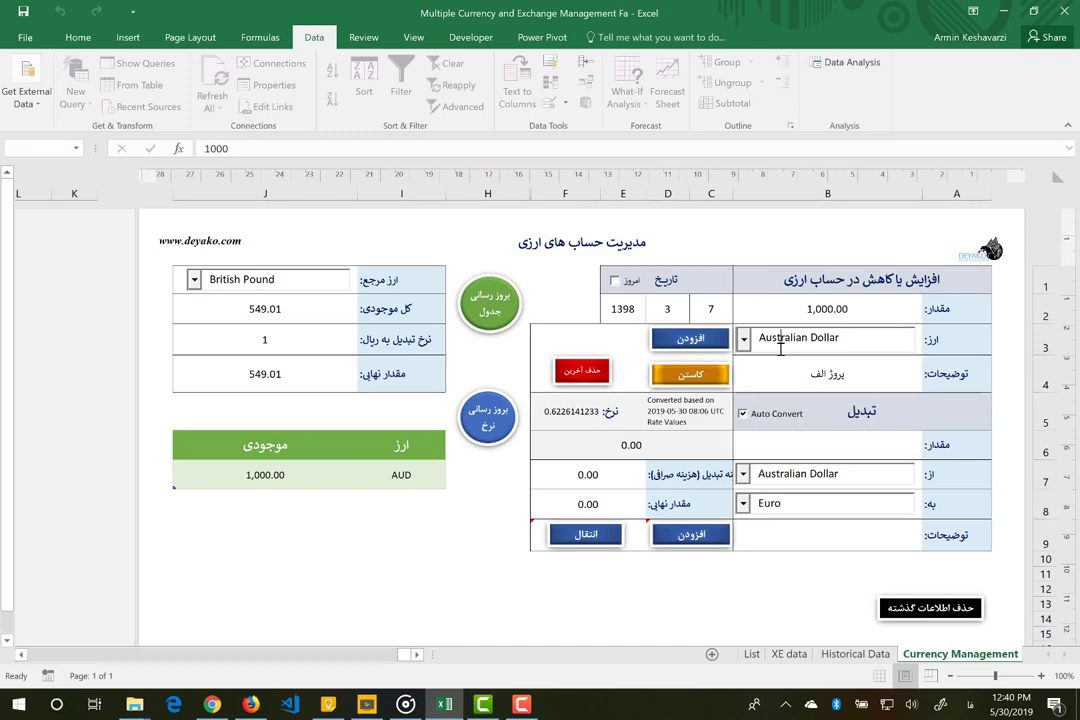
text(E)
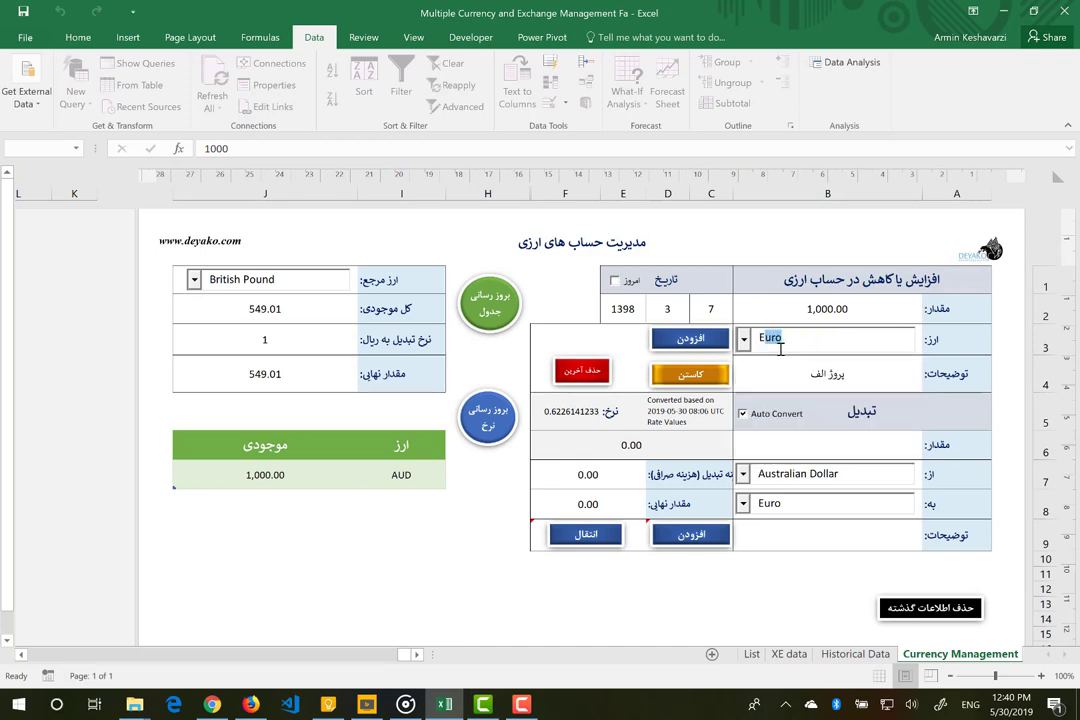
text(r)
double_click(843, 347)
key(BackSpace)
key(BackSpace)
text(u)
click(843, 315)
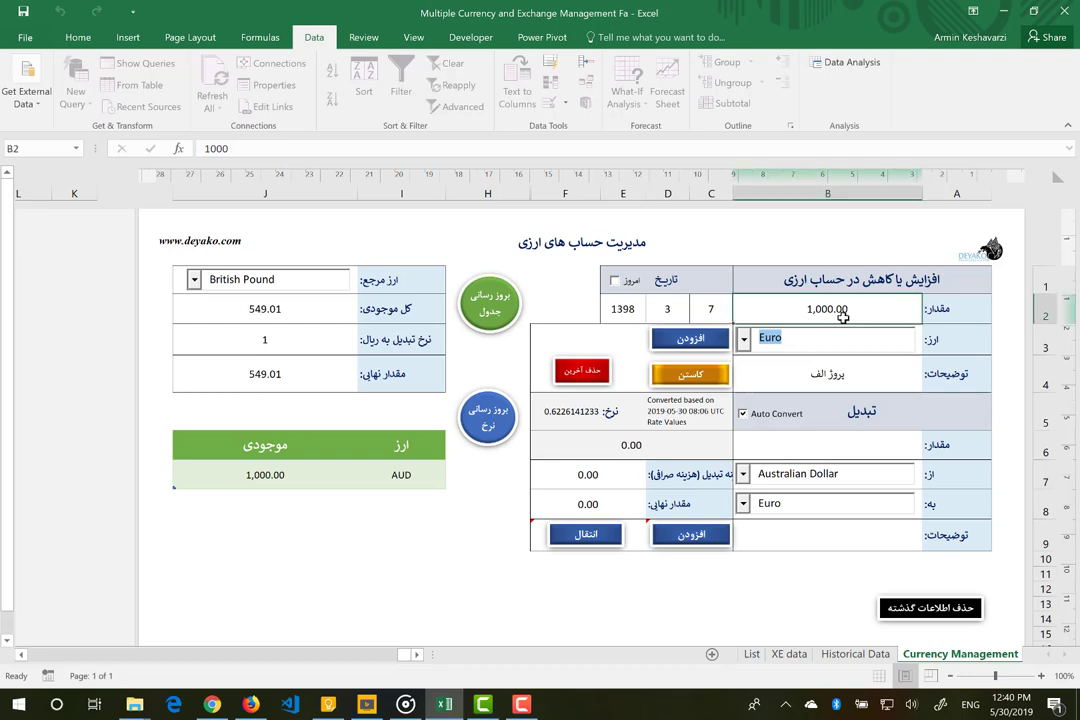
text(50)
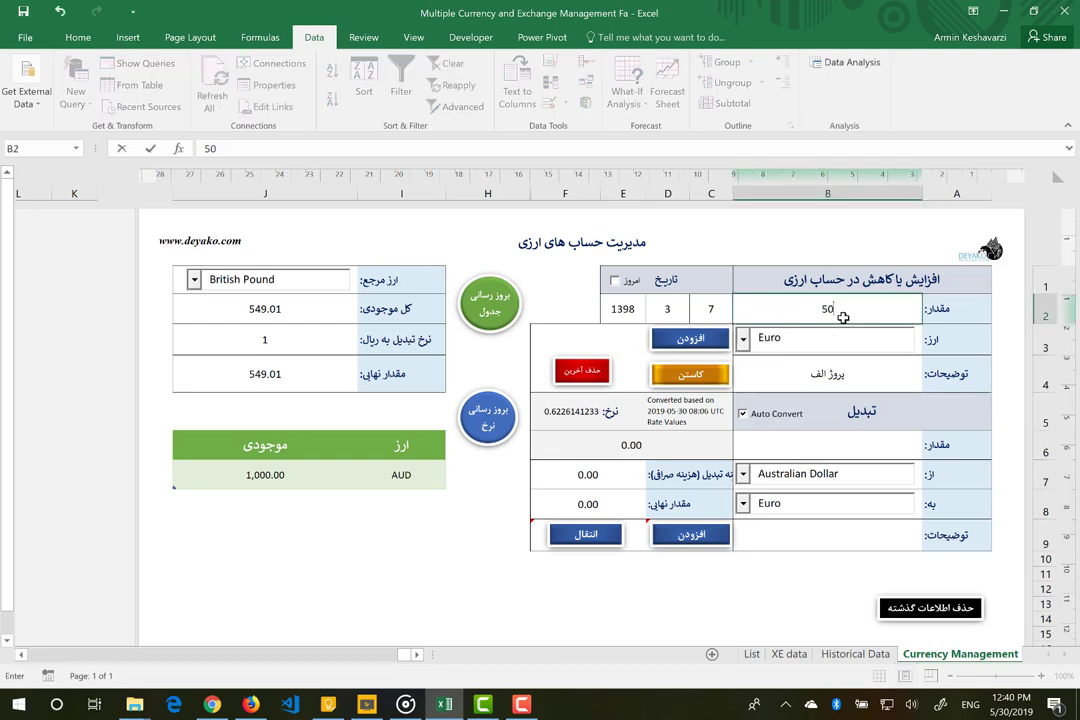
text(0)
click(822, 370)
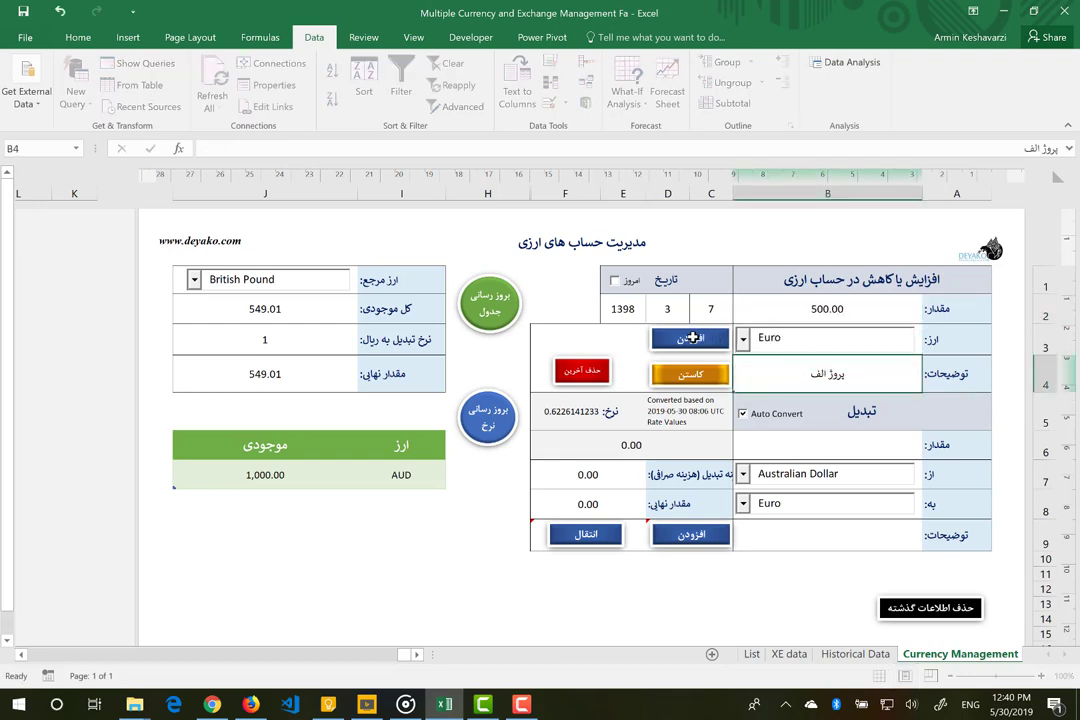
click(690, 338)
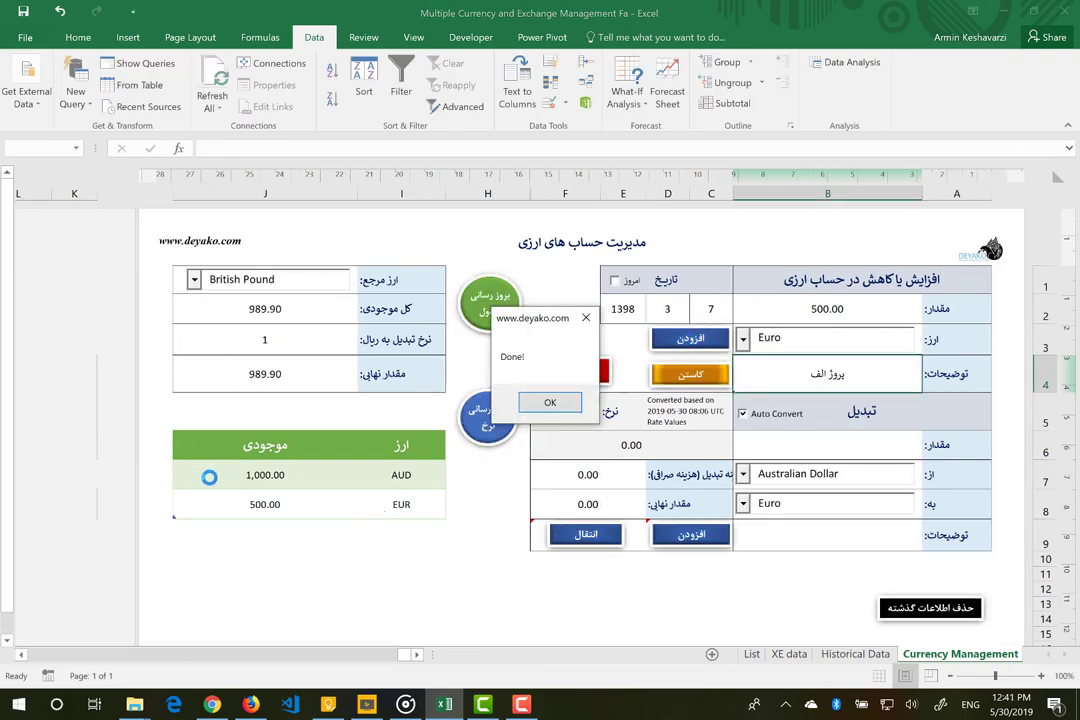
click(550, 402)
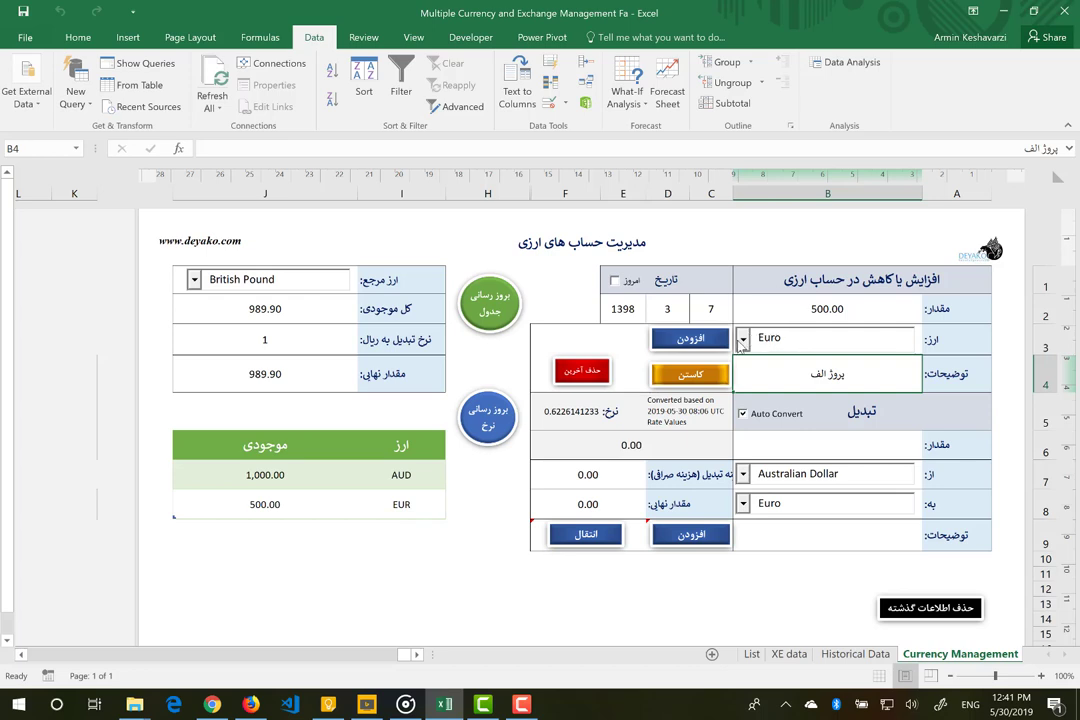
Step: Deposit 100 British Pounds, adding a GBP 100.00 row and raising the total to 1,089.90
click(785, 340)
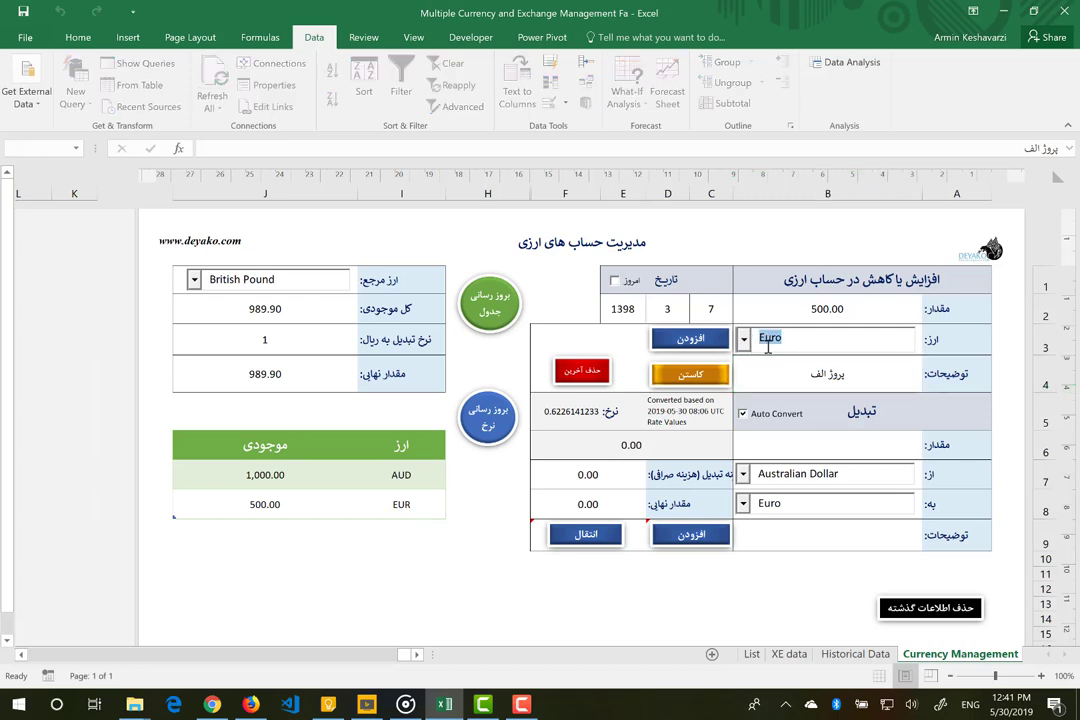
text(British Pound)
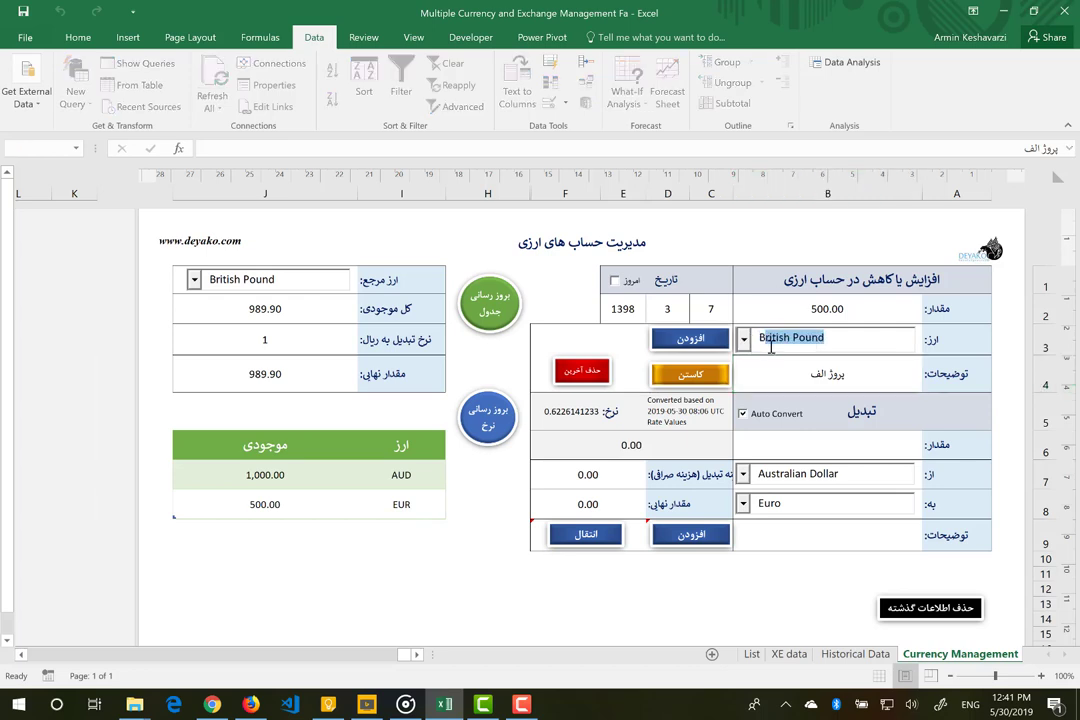
click(818, 377)
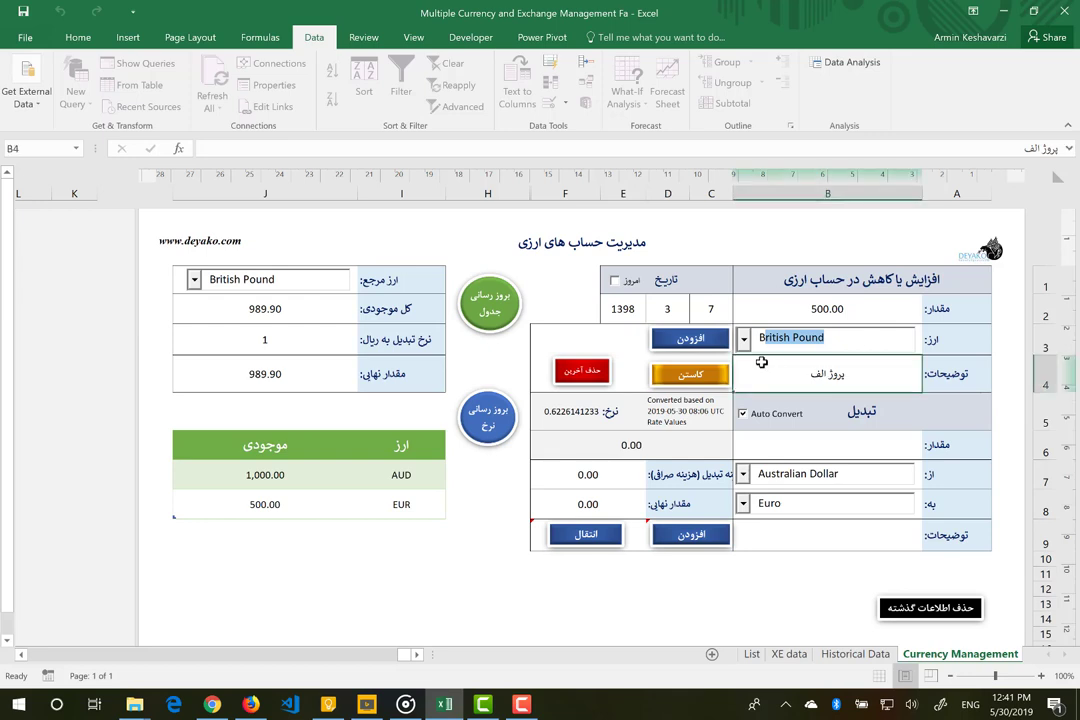
click(803, 312)
text(100)
key(Return)
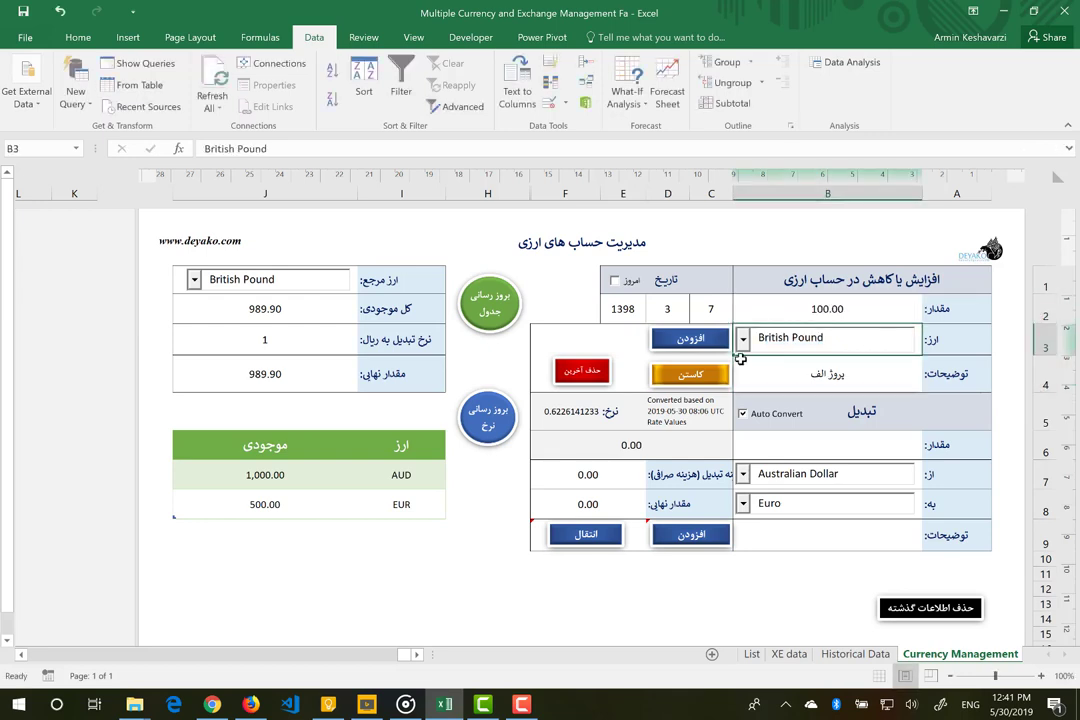
click(715, 341)
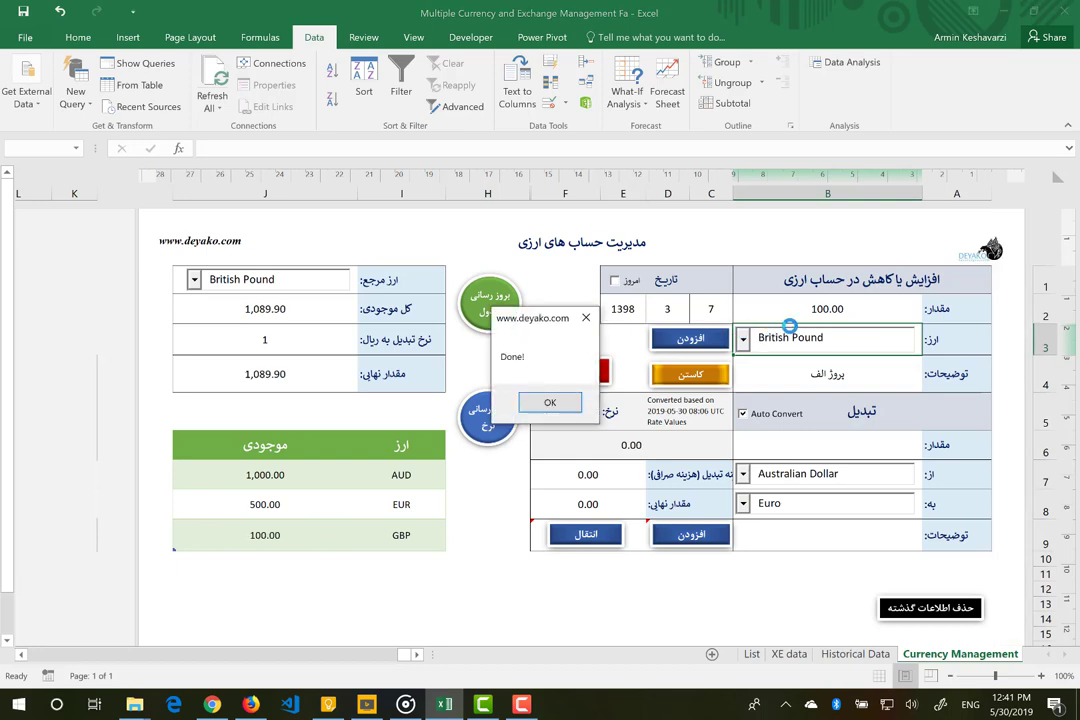
click(552, 402)
click(865, 316)
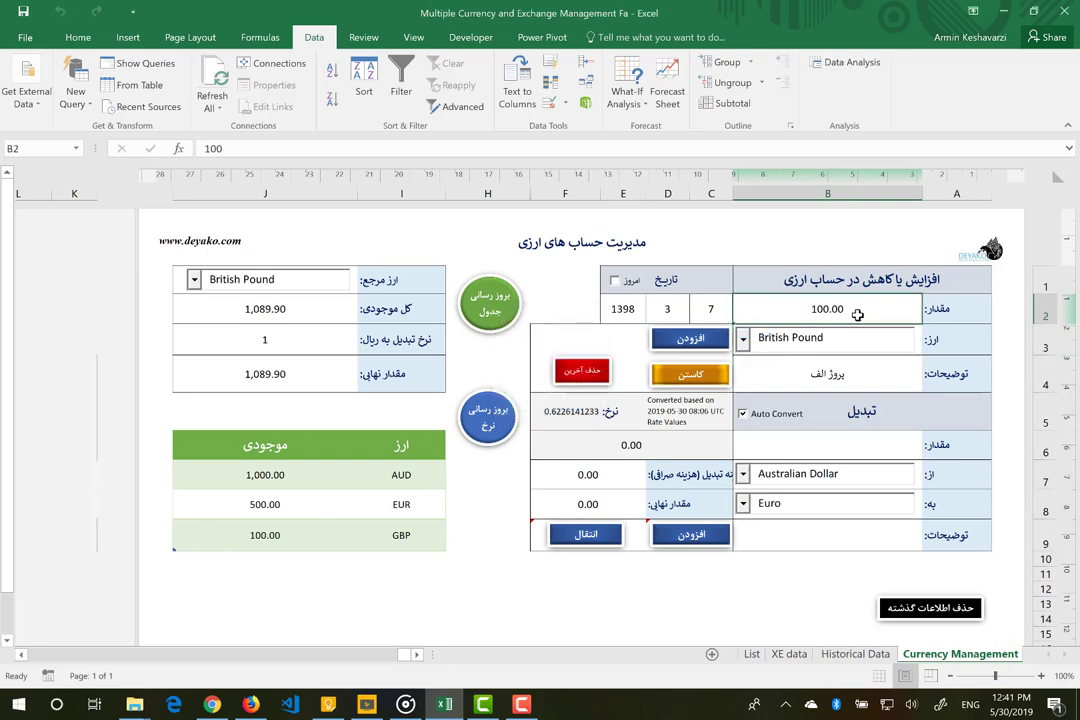
Step: Deposit 1,000,000 Iranian Rial, creating an IRR 1,000,000.00 row and a 1,108.72 total
text(10000)
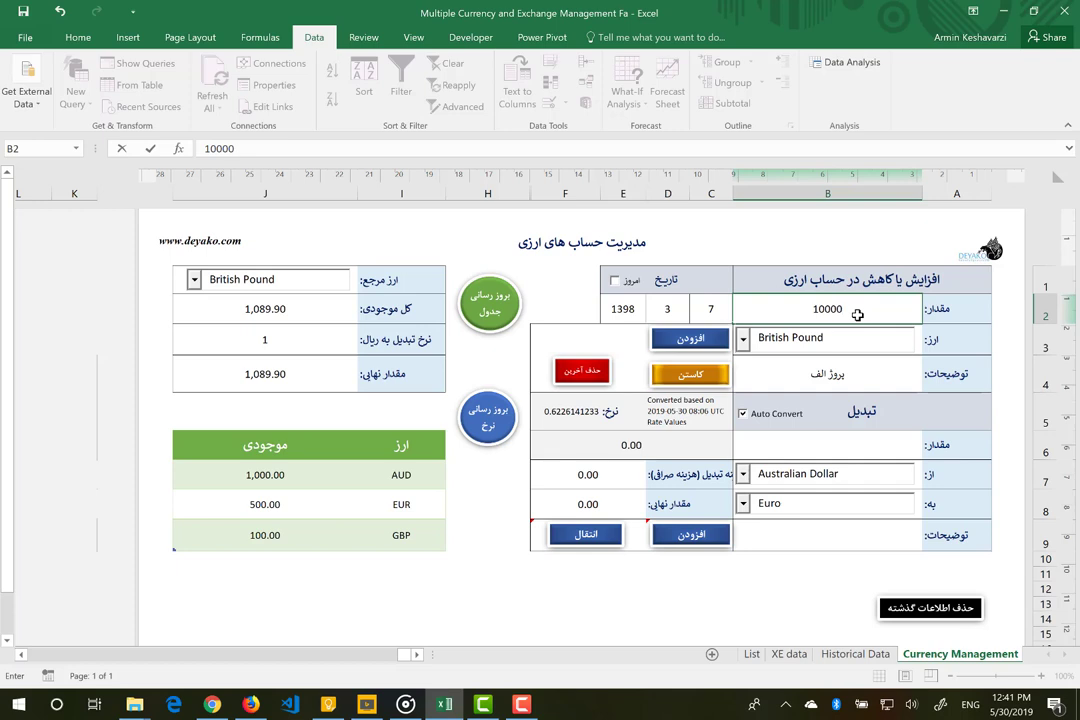
text(00)
key(Return)
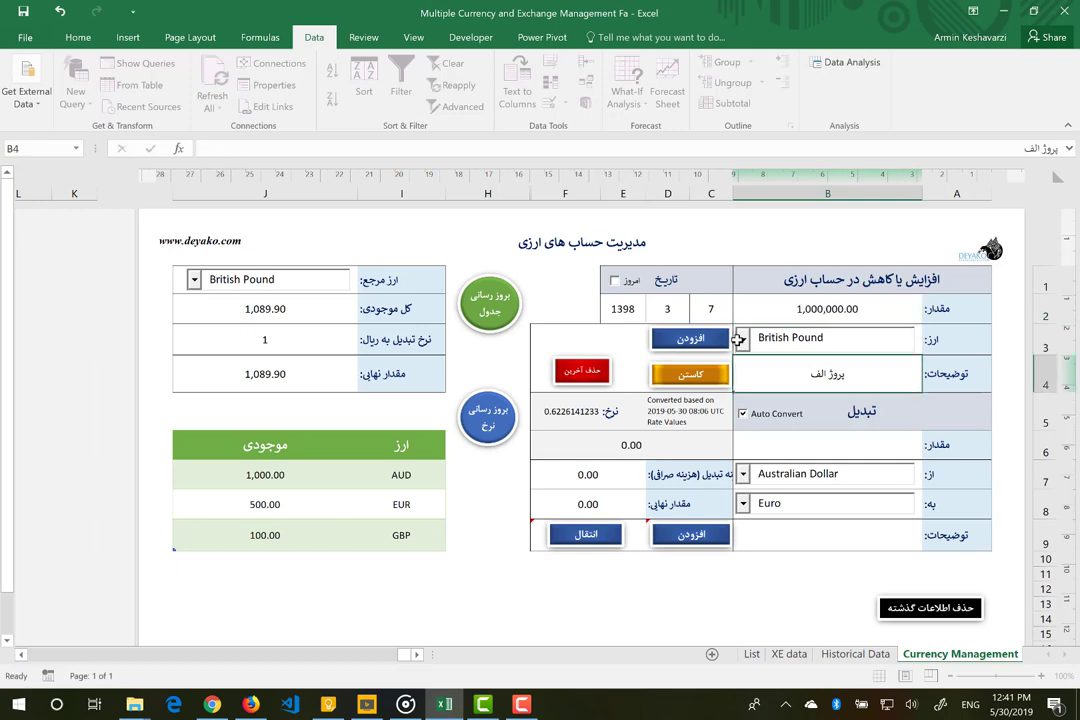
click(795, 340)
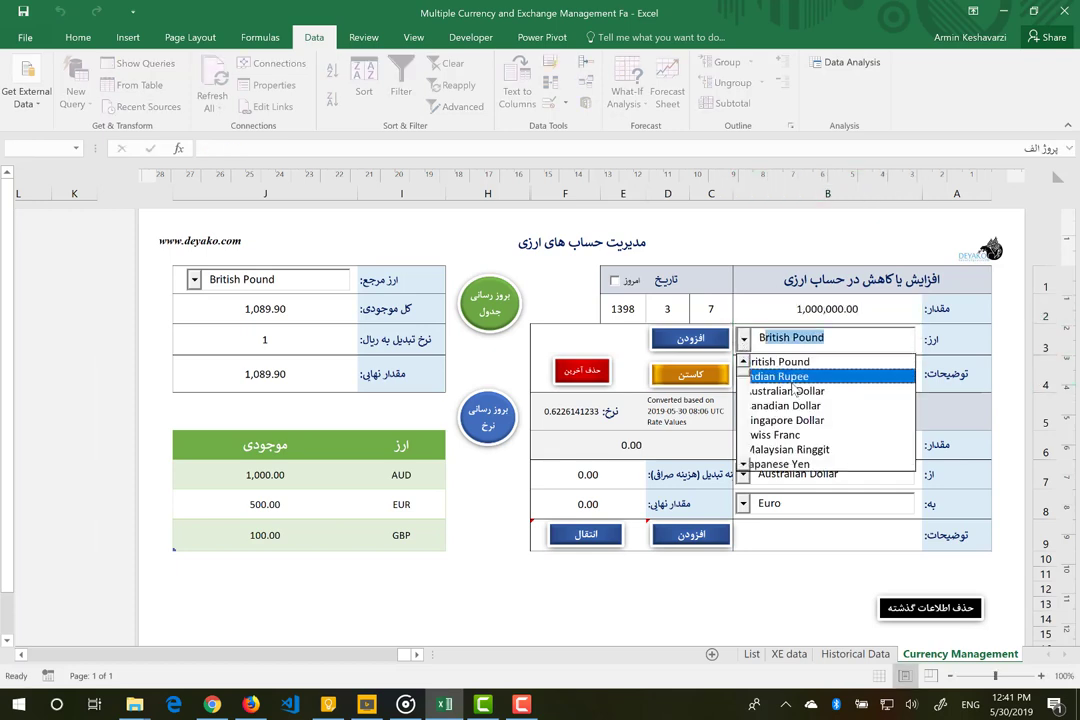
text(Bir)
key(BackSpace)
key(BackSpace)
key(BackSpace)
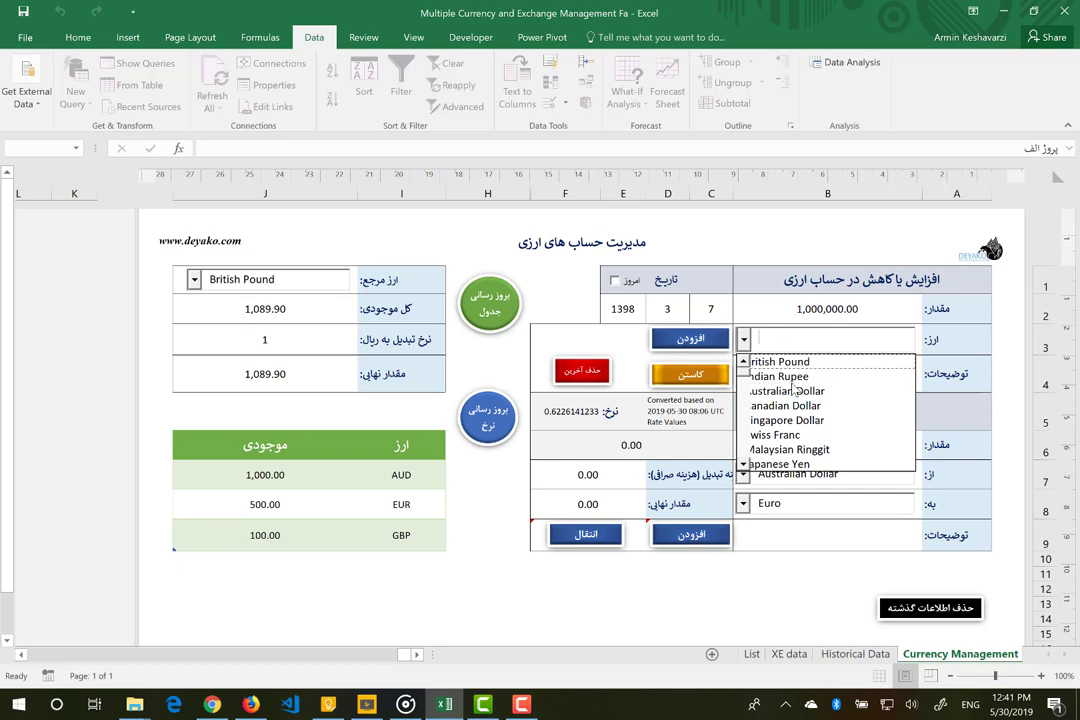
text(Ir)
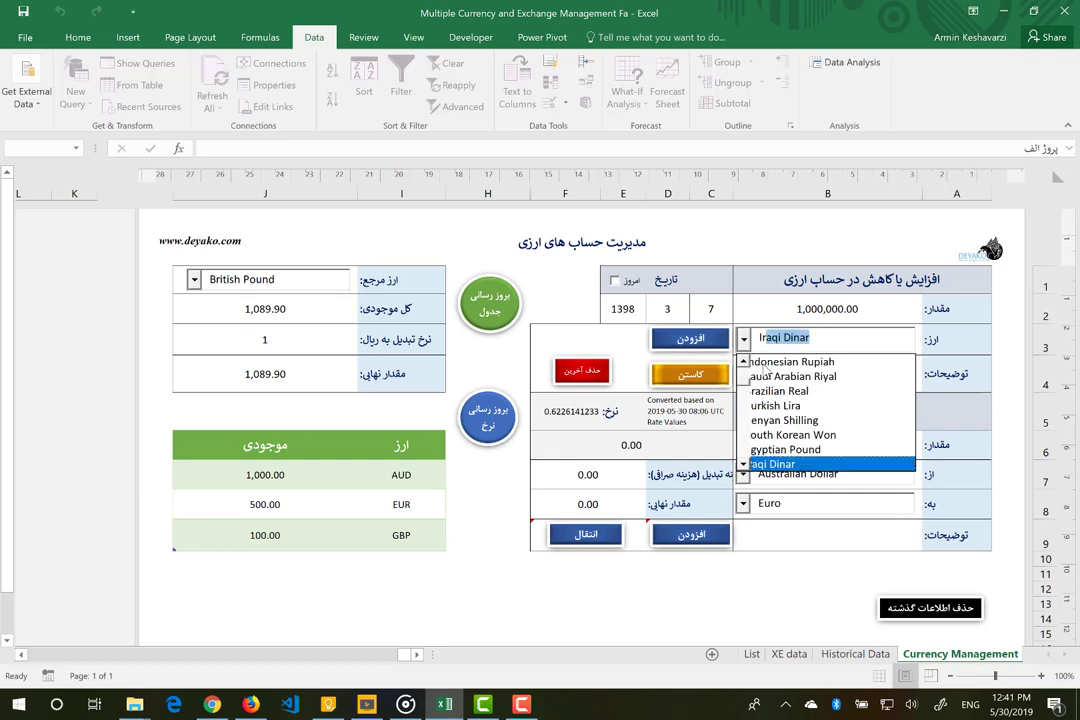
text(an)
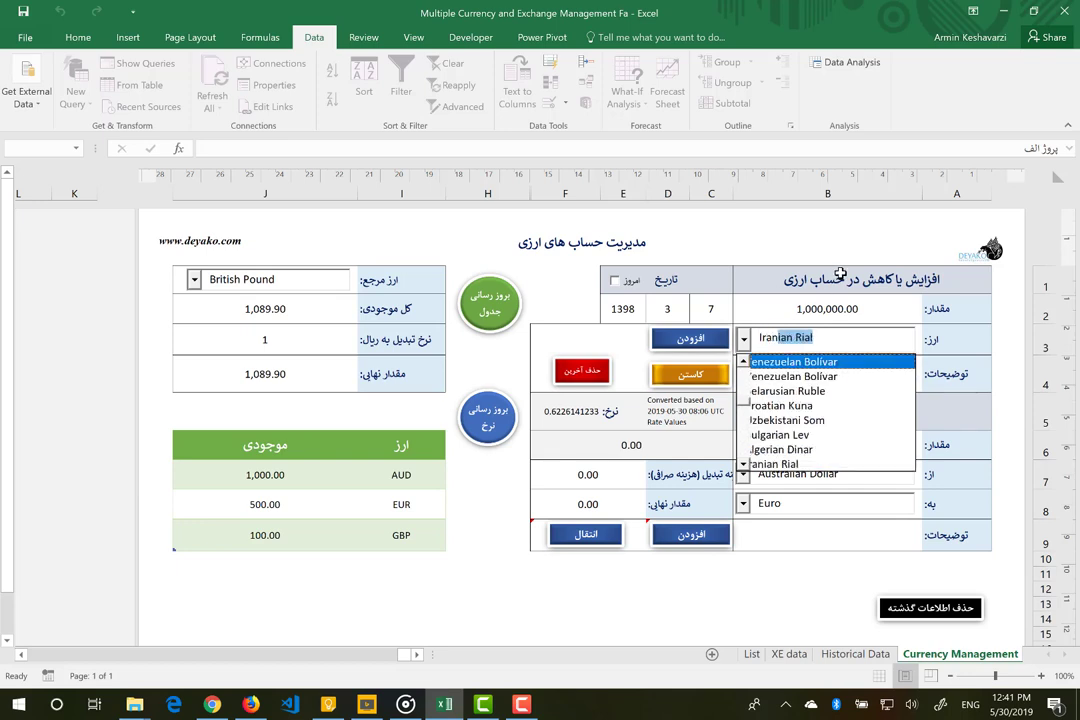
click(814, 388)
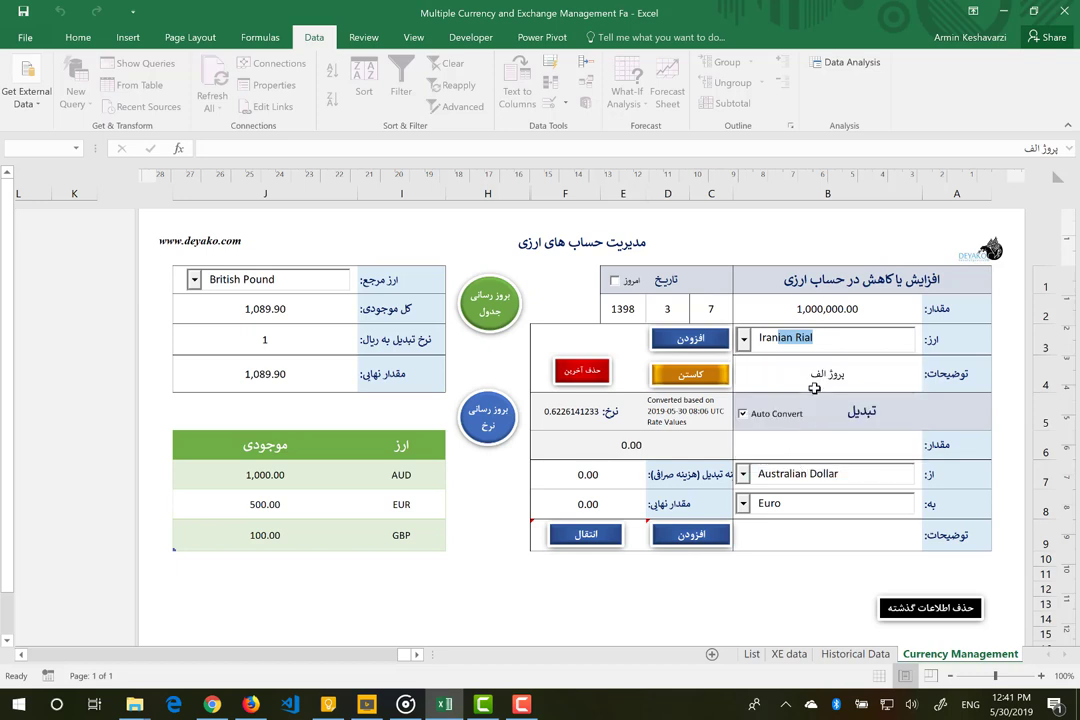
click(700, 341)
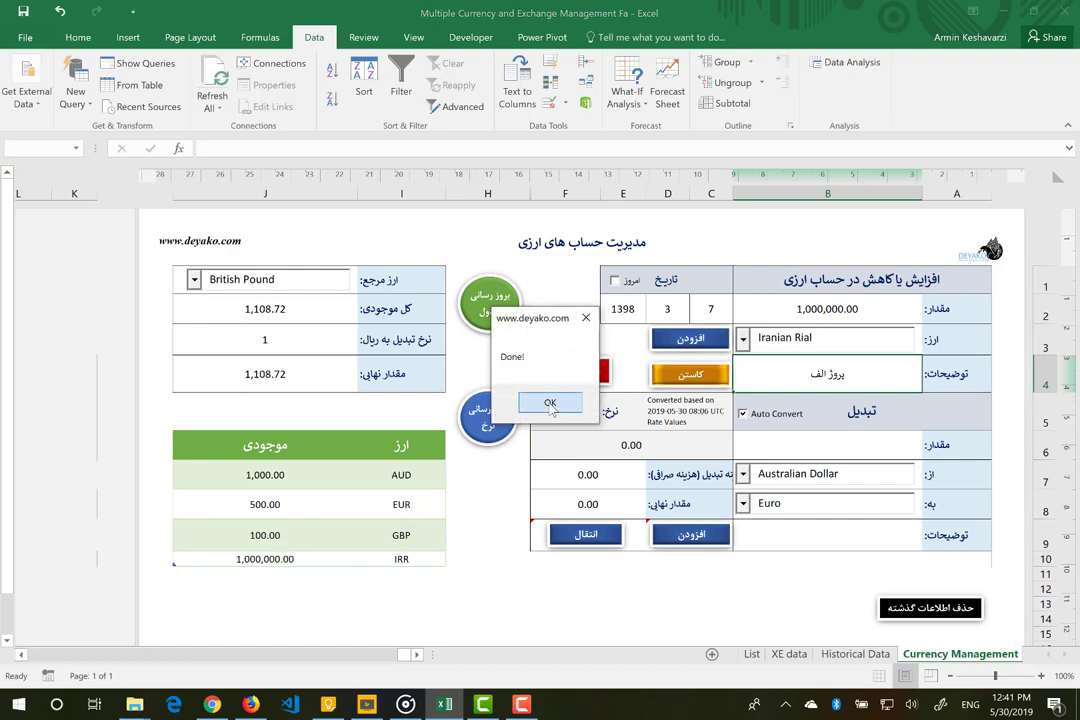
click(550, 403)
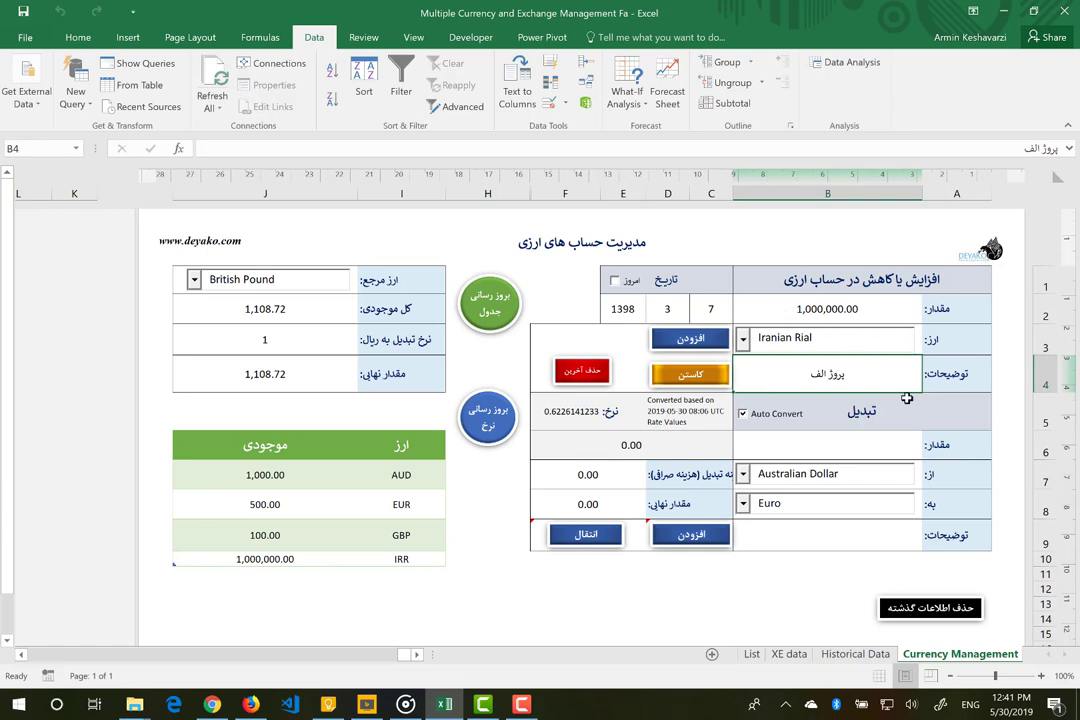
Step: Deposit a further 50 British Pounds, bringing GBP to 150.00 and the total to 1,158.72
click(816, 303)
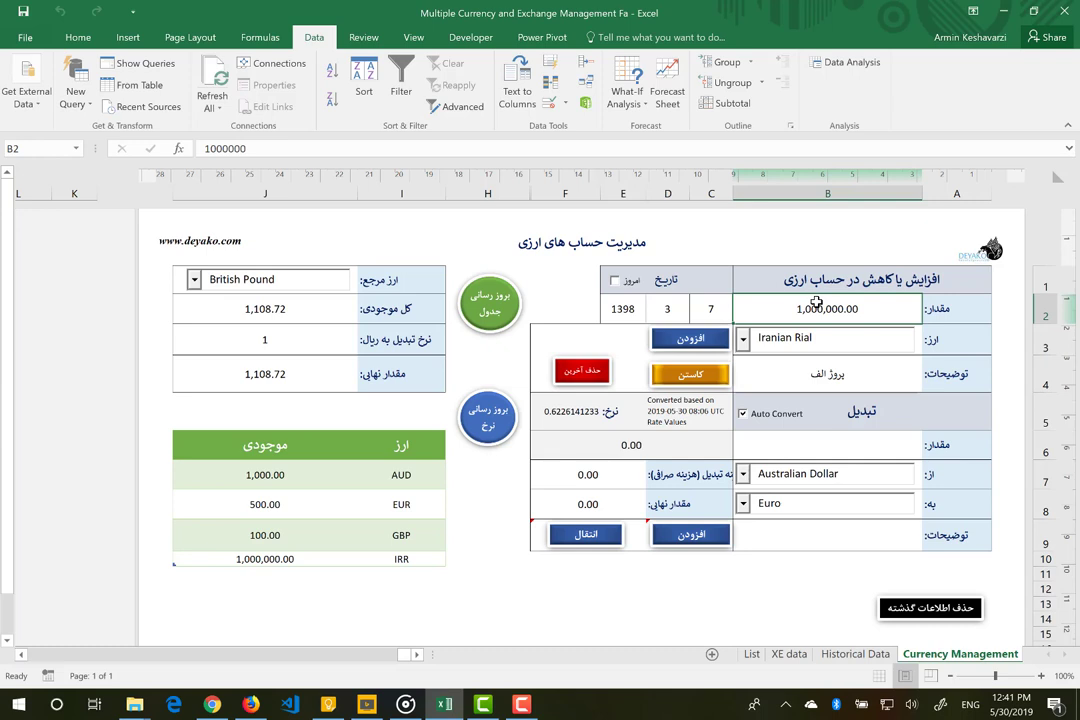
double_click(816, 303)
key(BackSpace)
text(50)
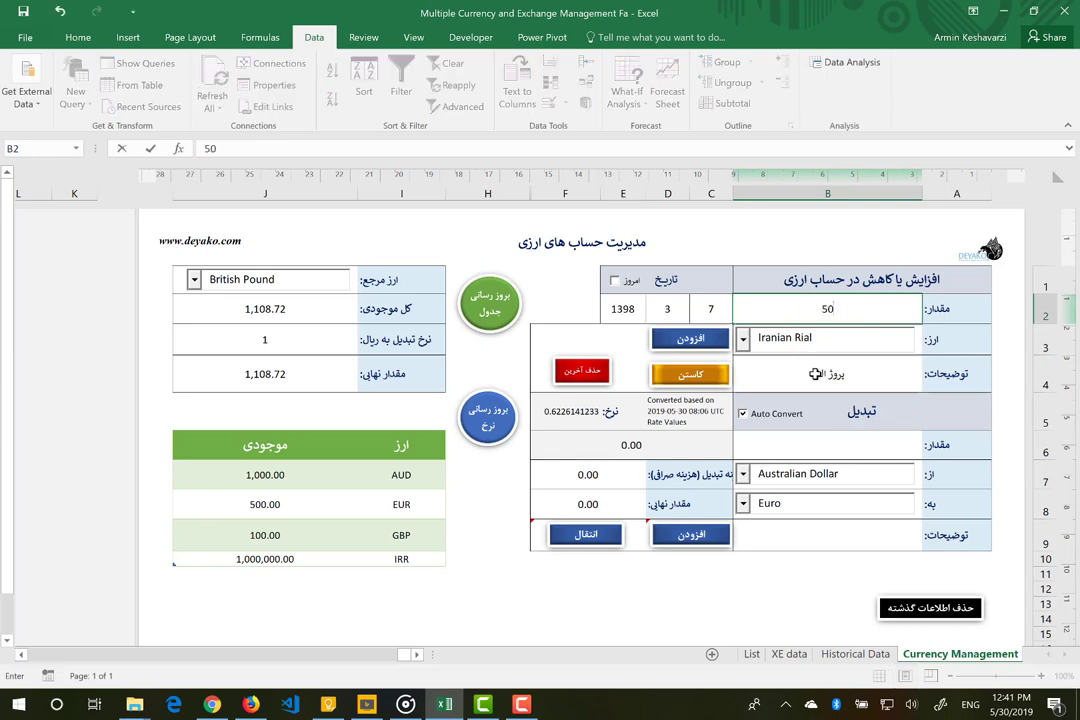
key(Return)
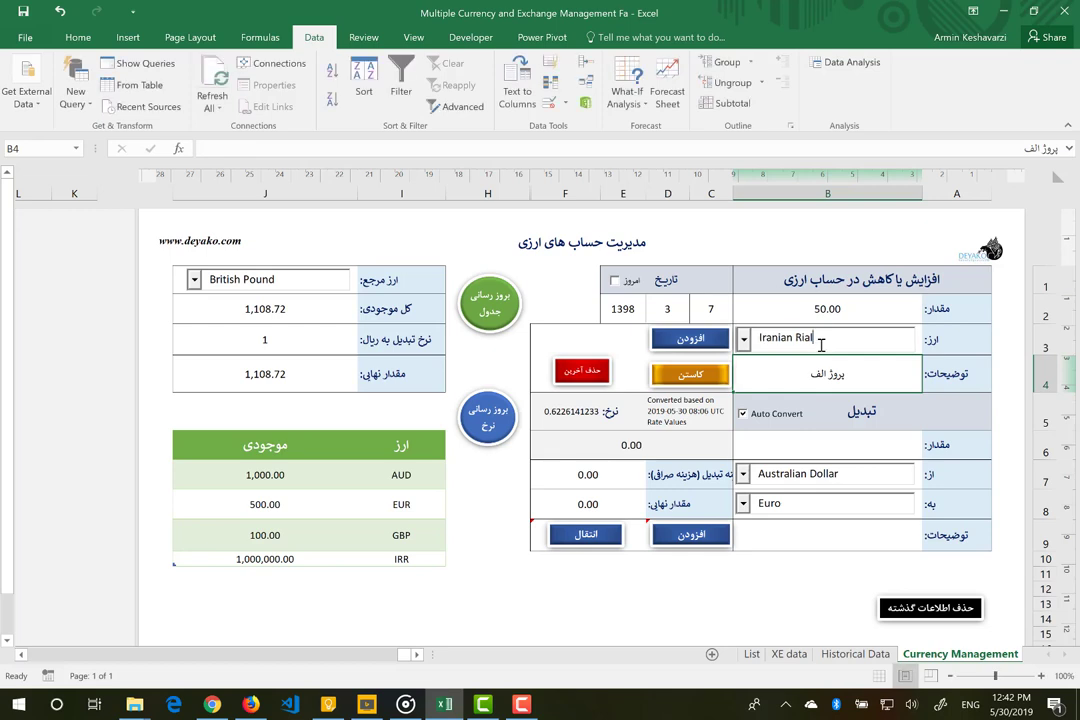
click(821, 345)
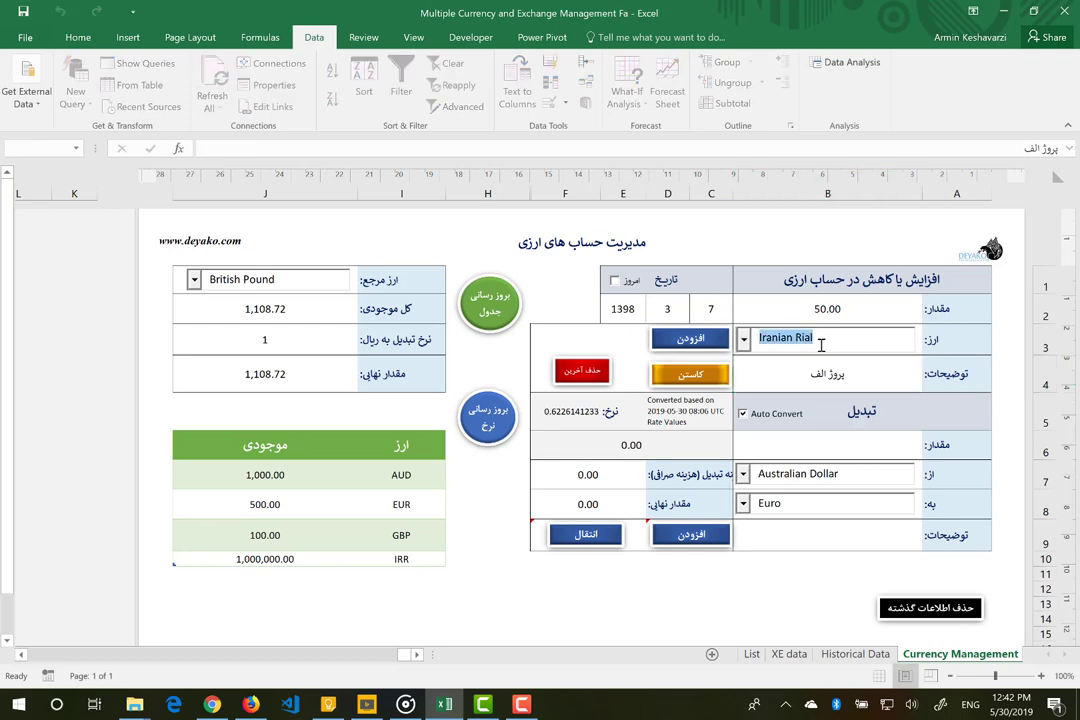
text(British Pound)
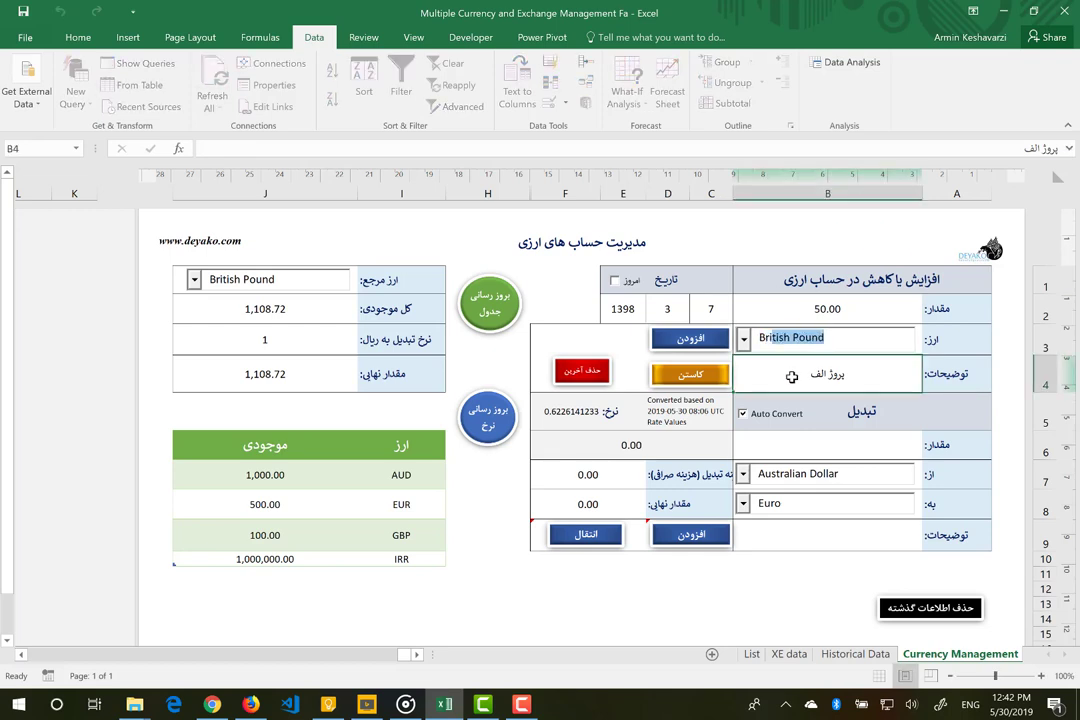
click(791, 376)
click(691, 340)
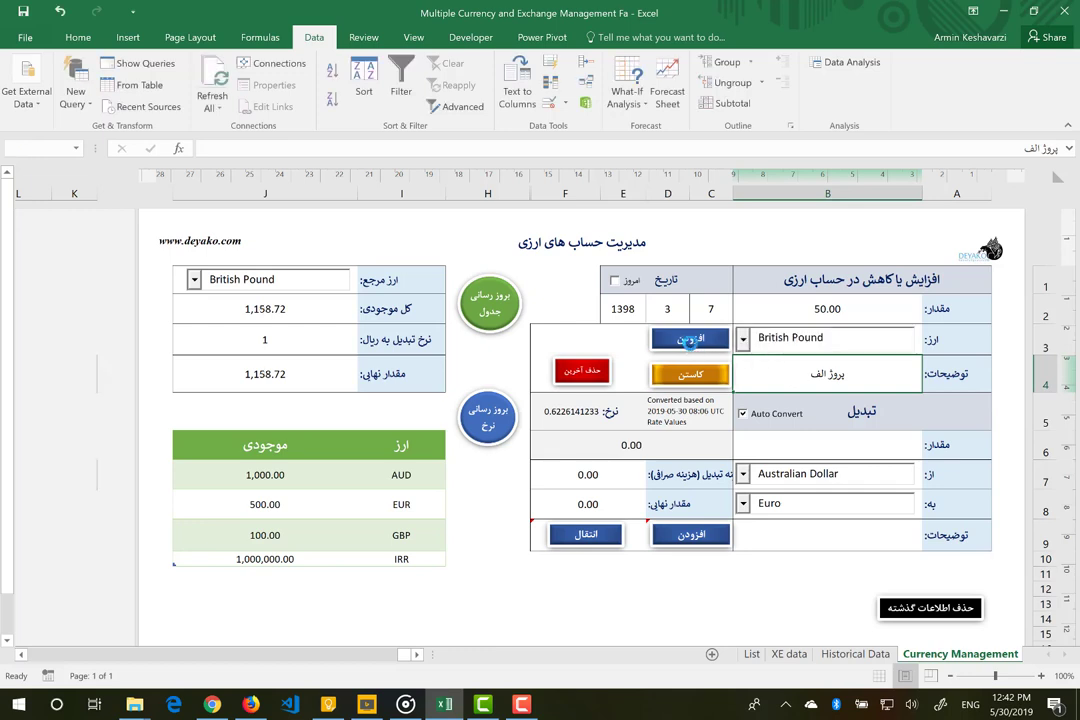
click(533, 406)
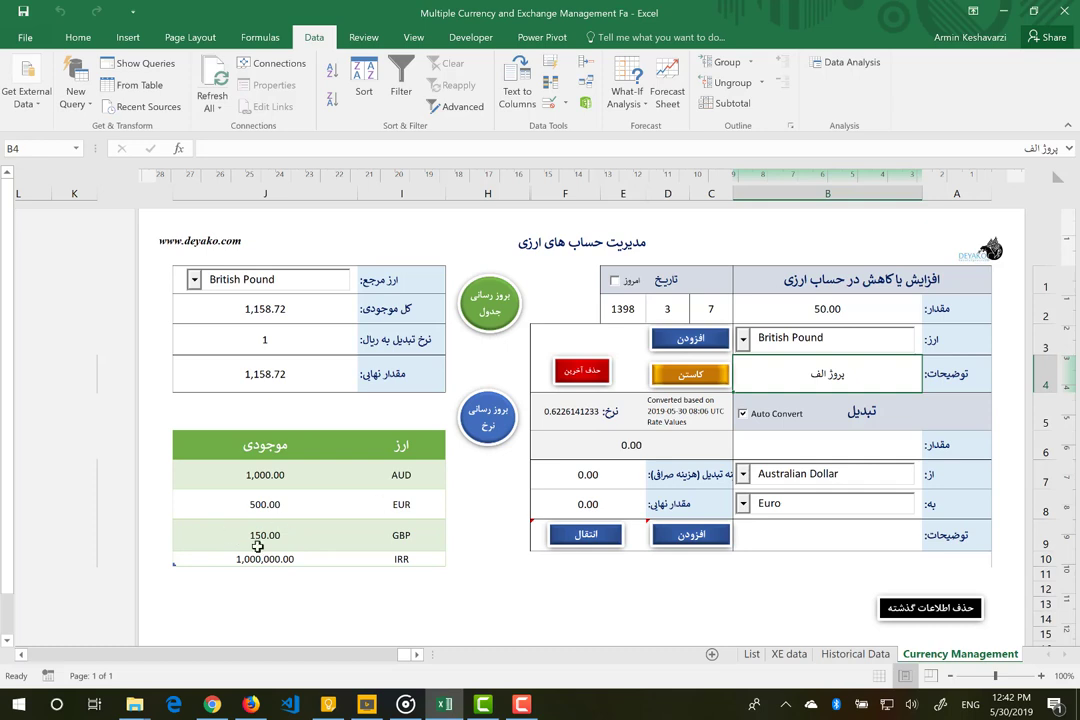
click(327, 307)
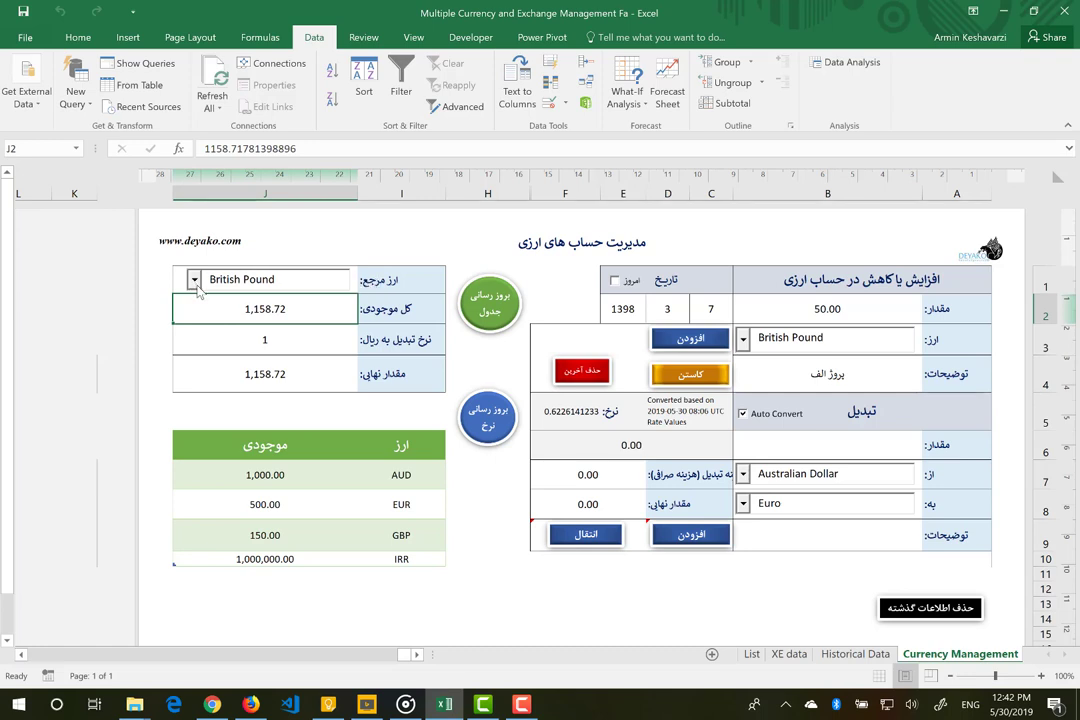
drag(262, 475, 263, 556)
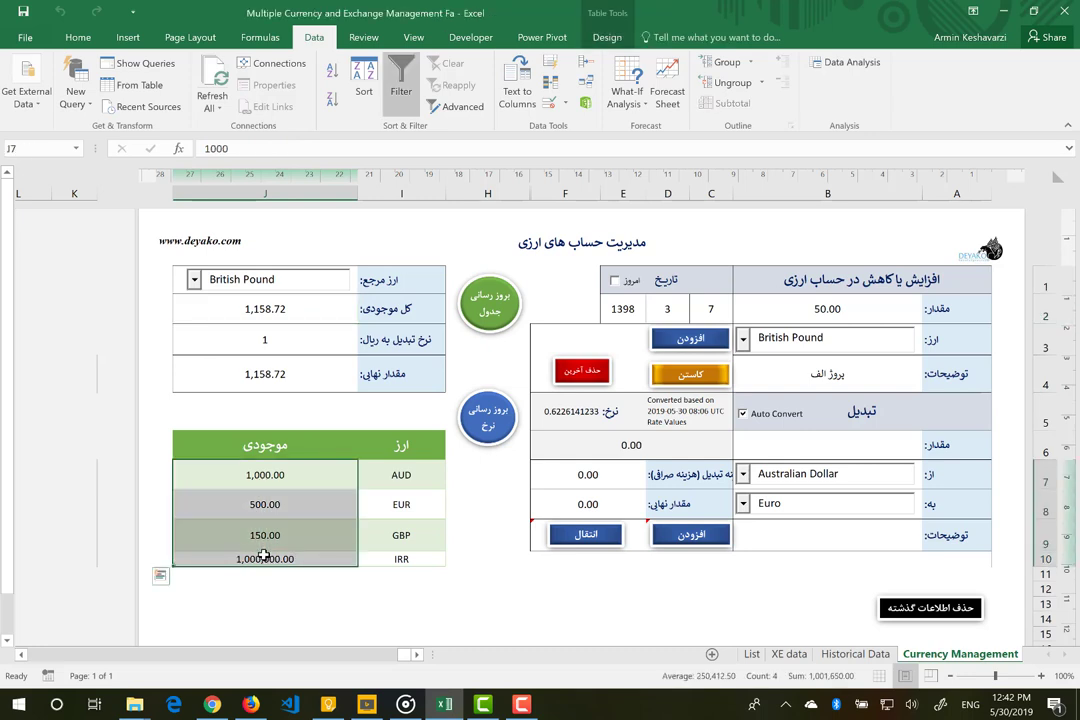
drag(313, 477, 301, 559)
click(318, 309)
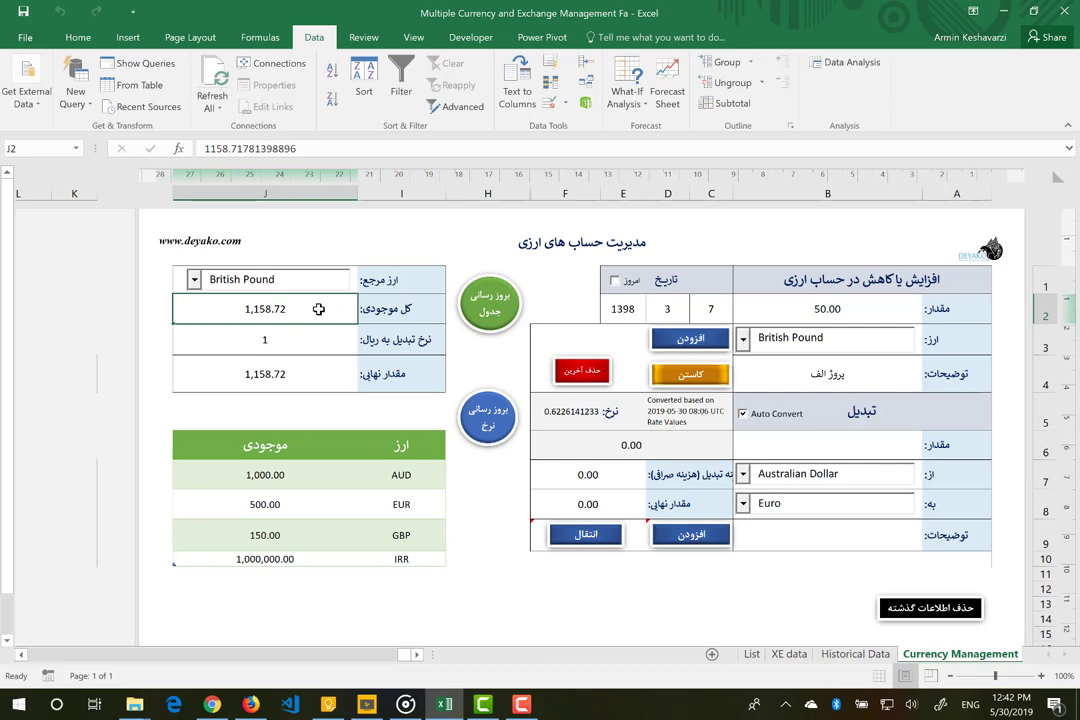
Step: Set the reference currency to US Dollar, recalculate totals, and review the final amount and exchange rate
click(236, 280)
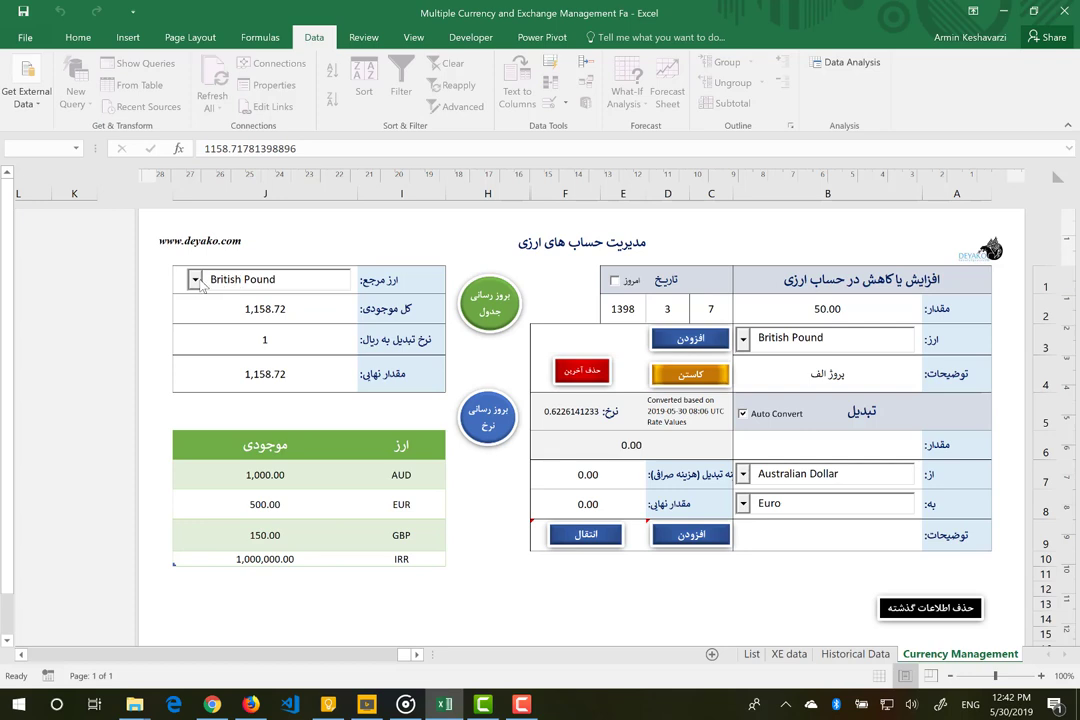
key(alt+Down)
key(Escape)
double_click(237, 281)
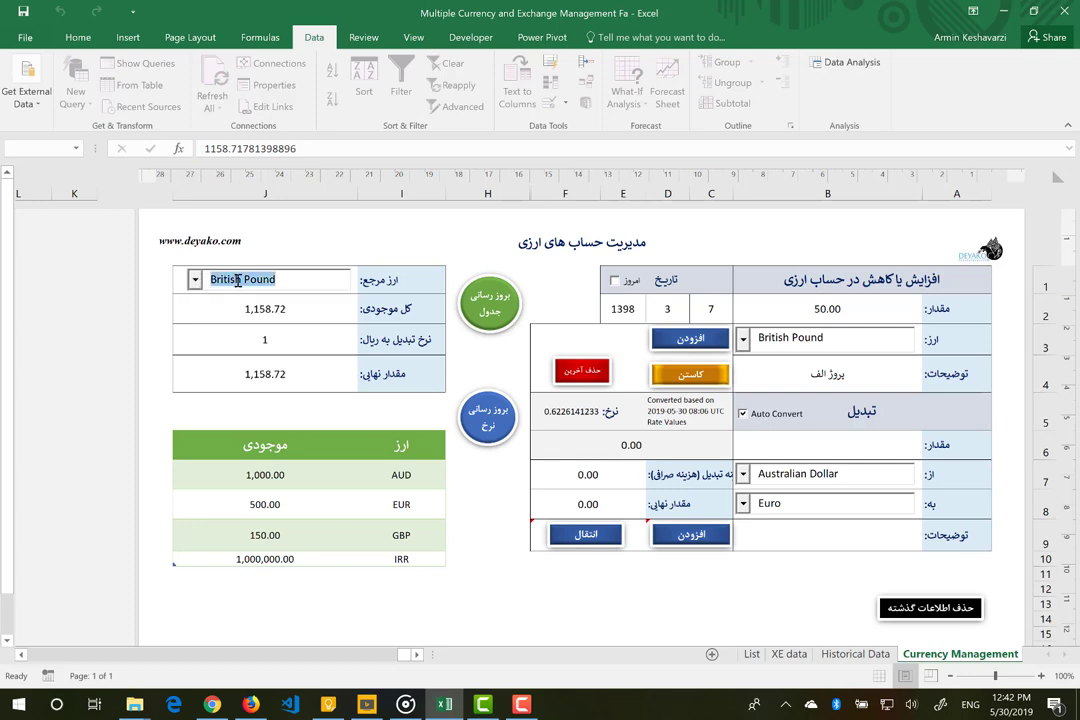
text(US Dollar)
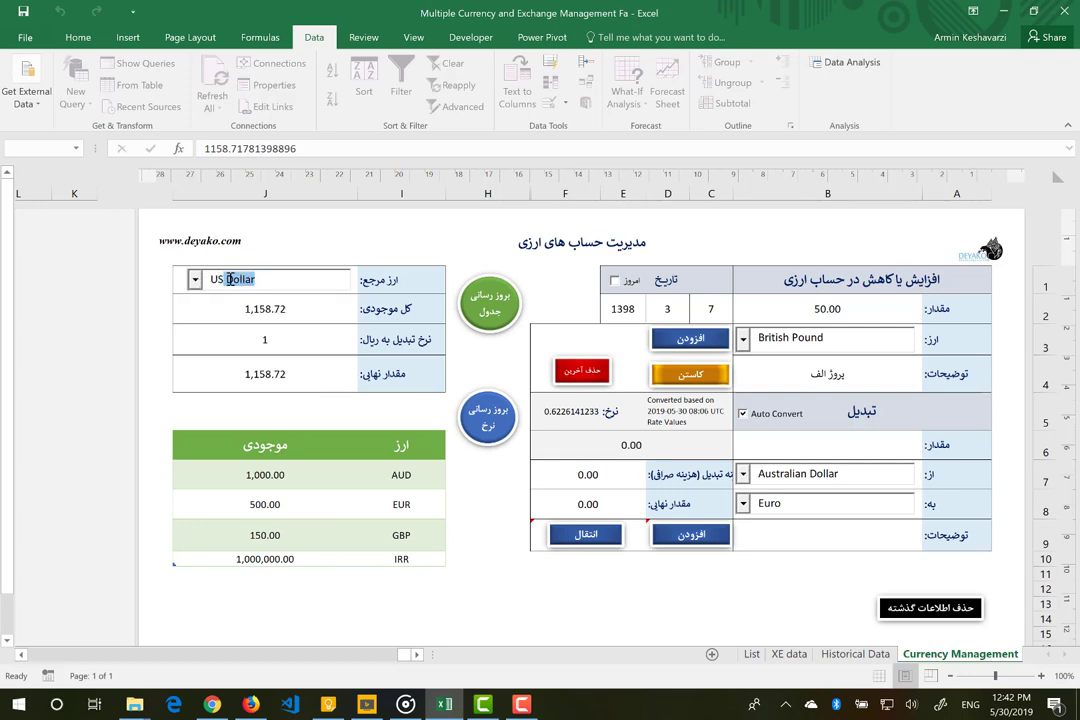
click(208, 323)
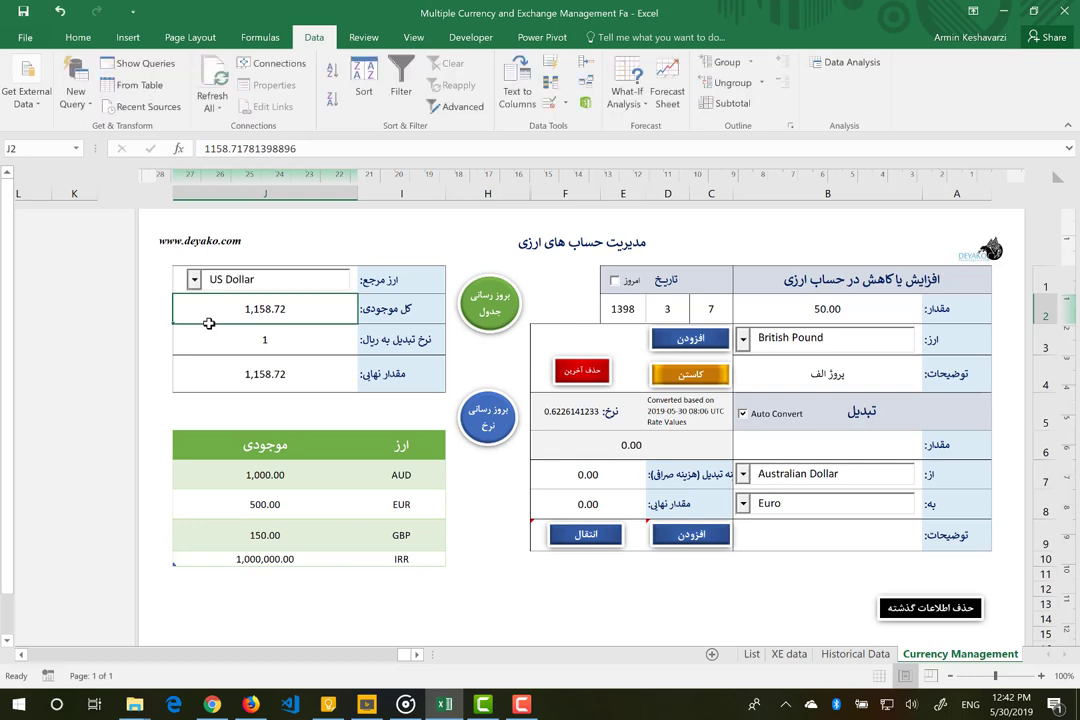
click(509, 311)
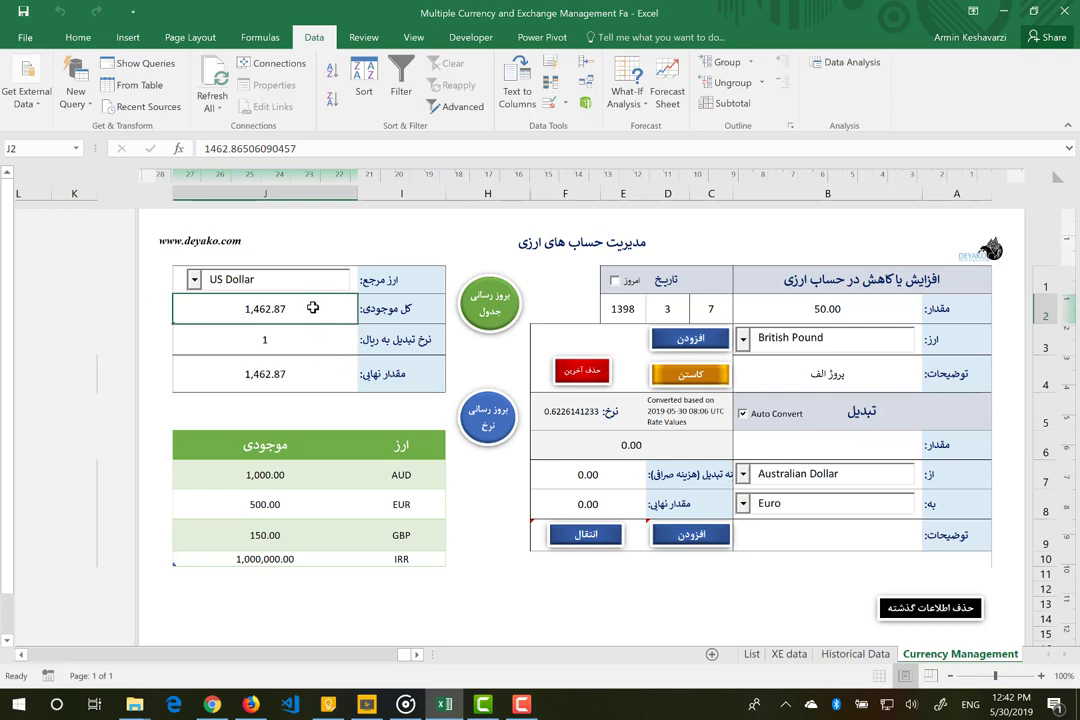
click(277, 374)
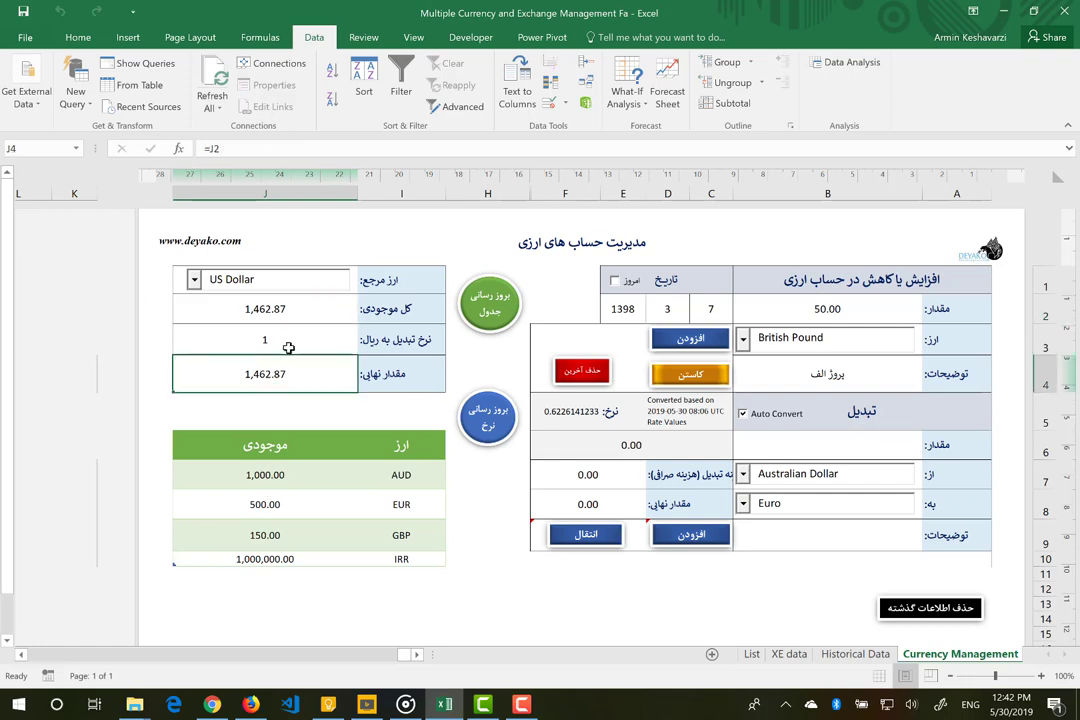
click(341, 340)
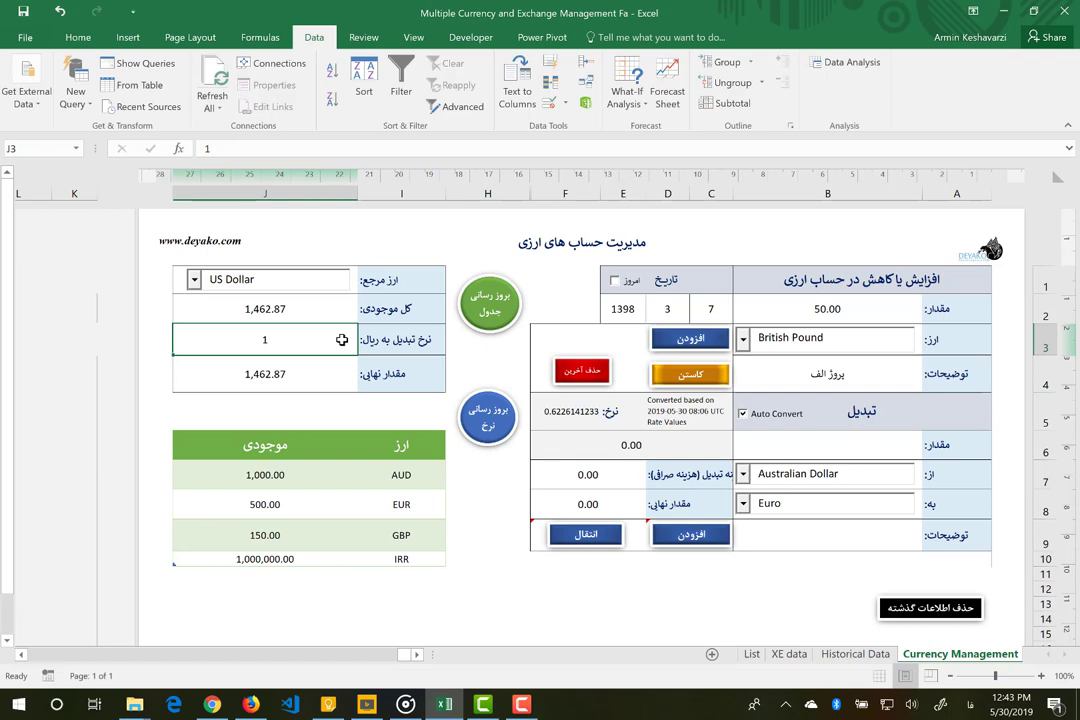
Step: Switch the reference currency to Iranian Rial and check the 61,589,514.28 total
click(194, 280)
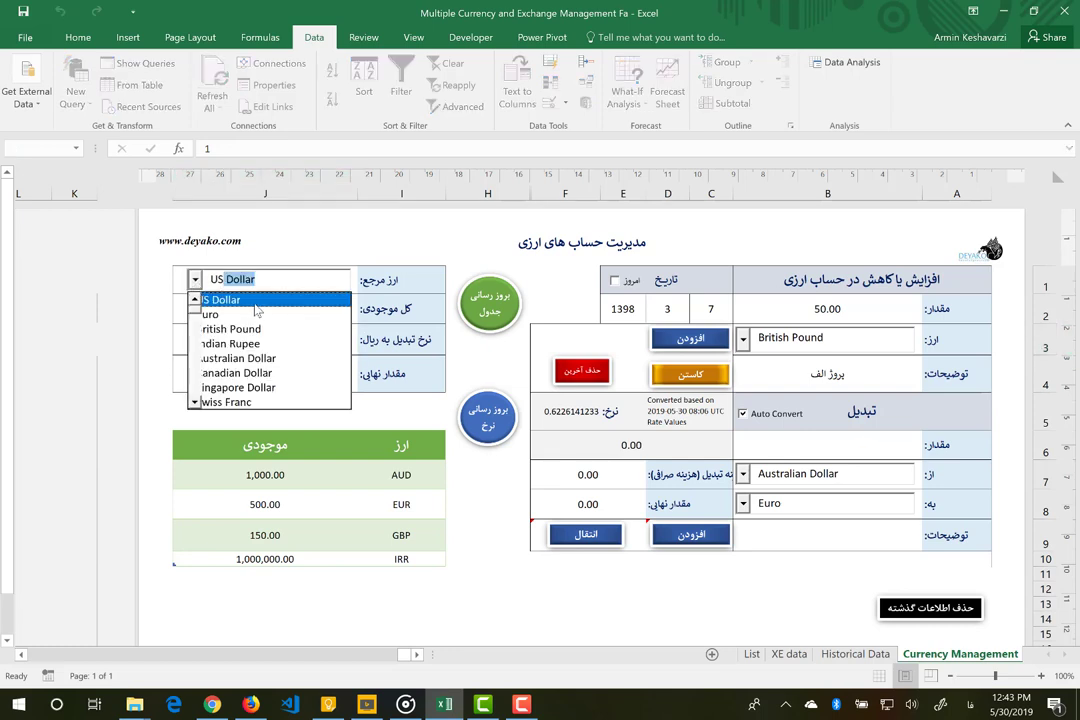
text(ه)
key(BackSpace)
key(BackSpace)
key(BackSpace)
key(BackSpace)
text(Iranian Rial)
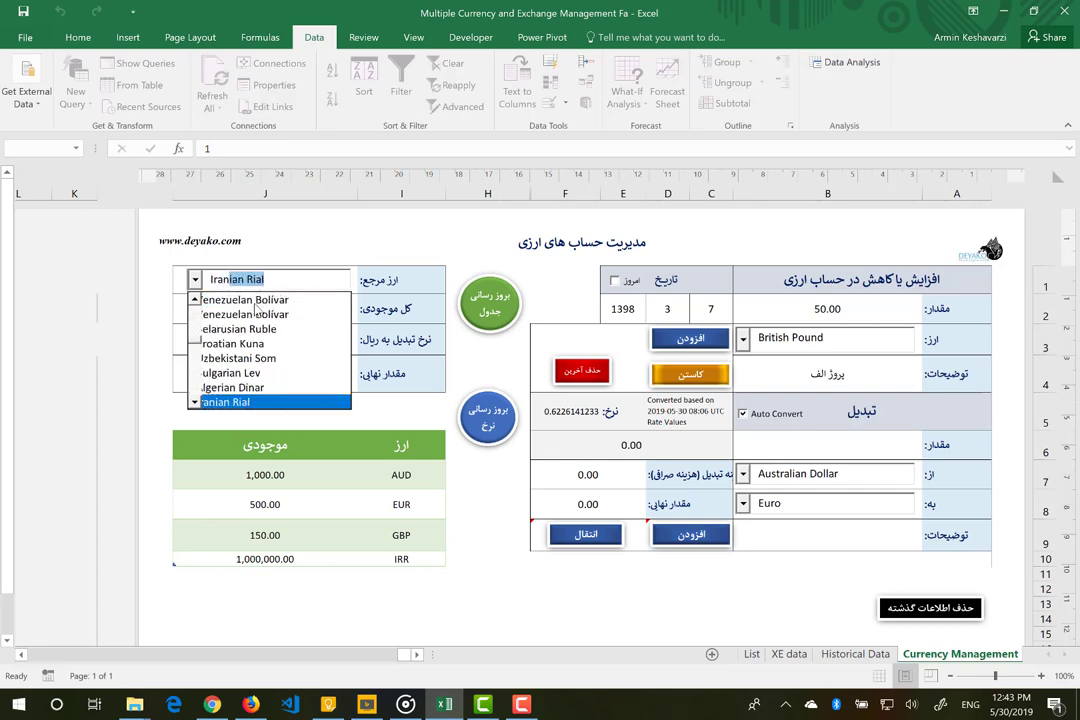
click(270, 402)
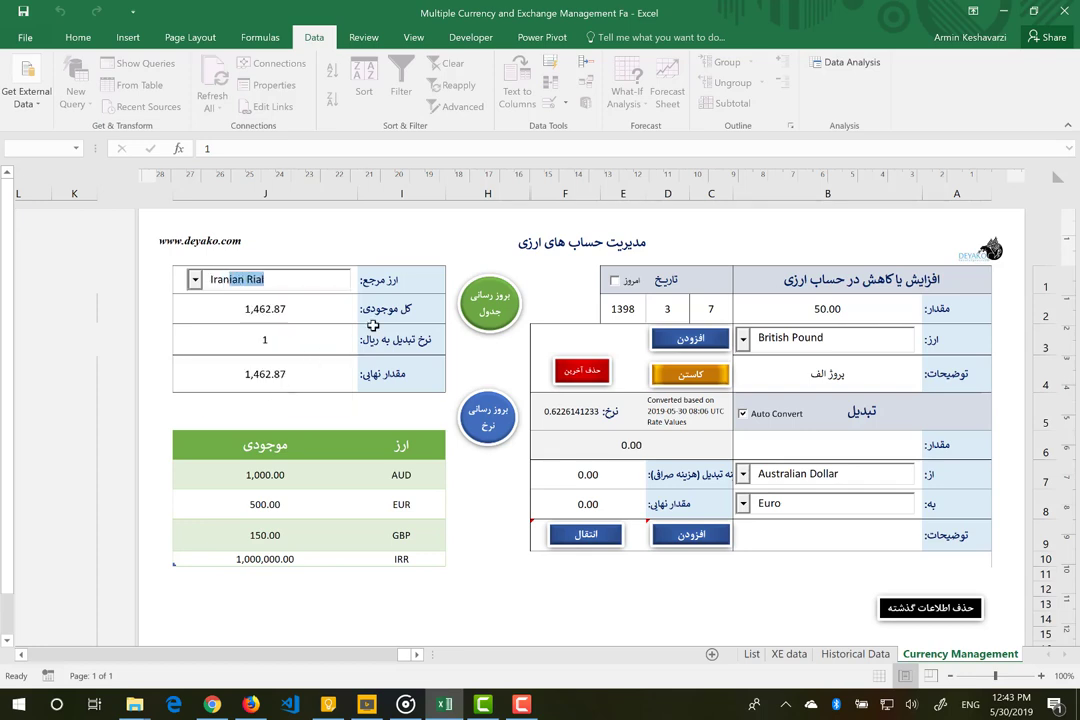
click(265, 311)
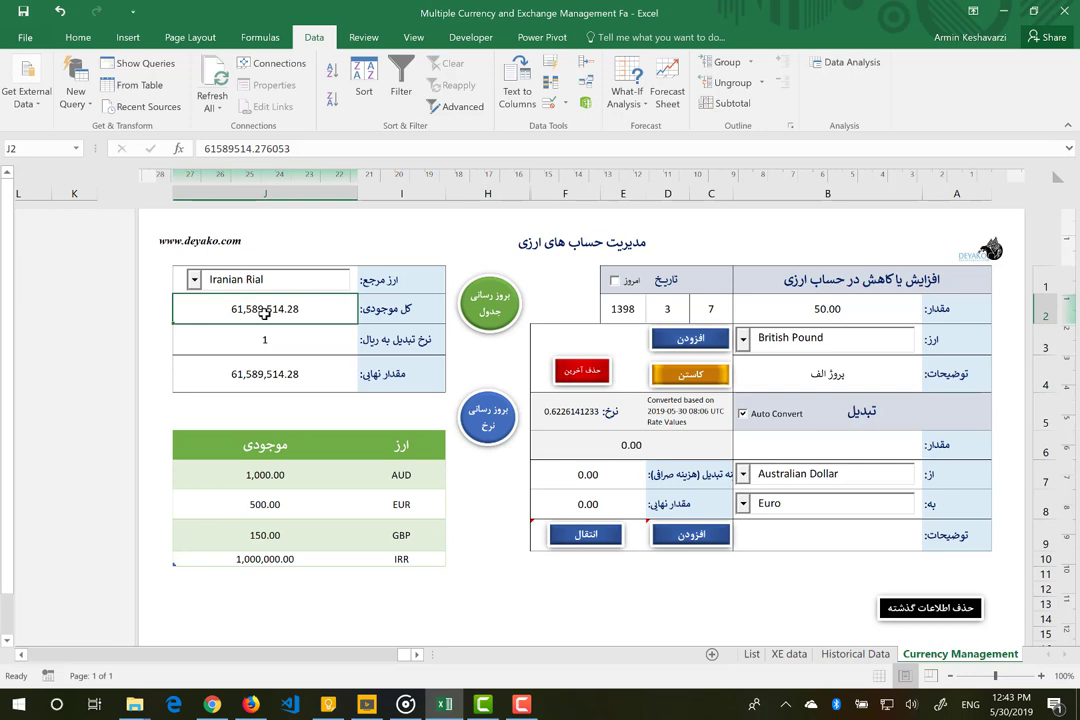
Step: Change the reference currency back to US Dollar
click(194, 280)
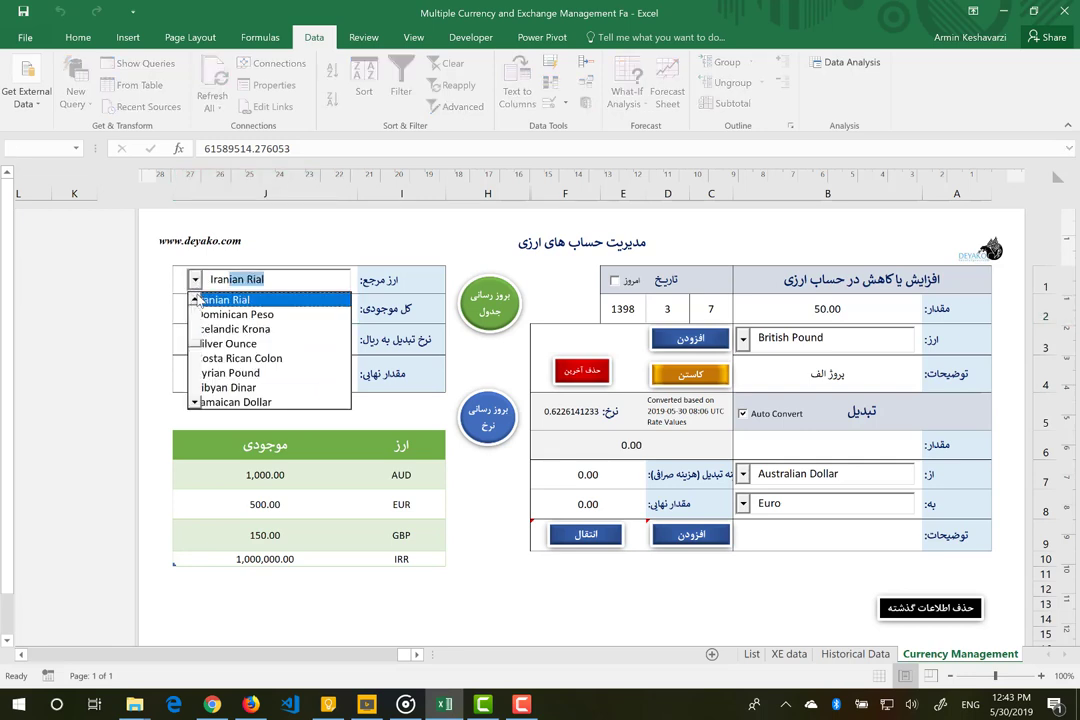
double_click(224, 284)
triple_click(224, 284)
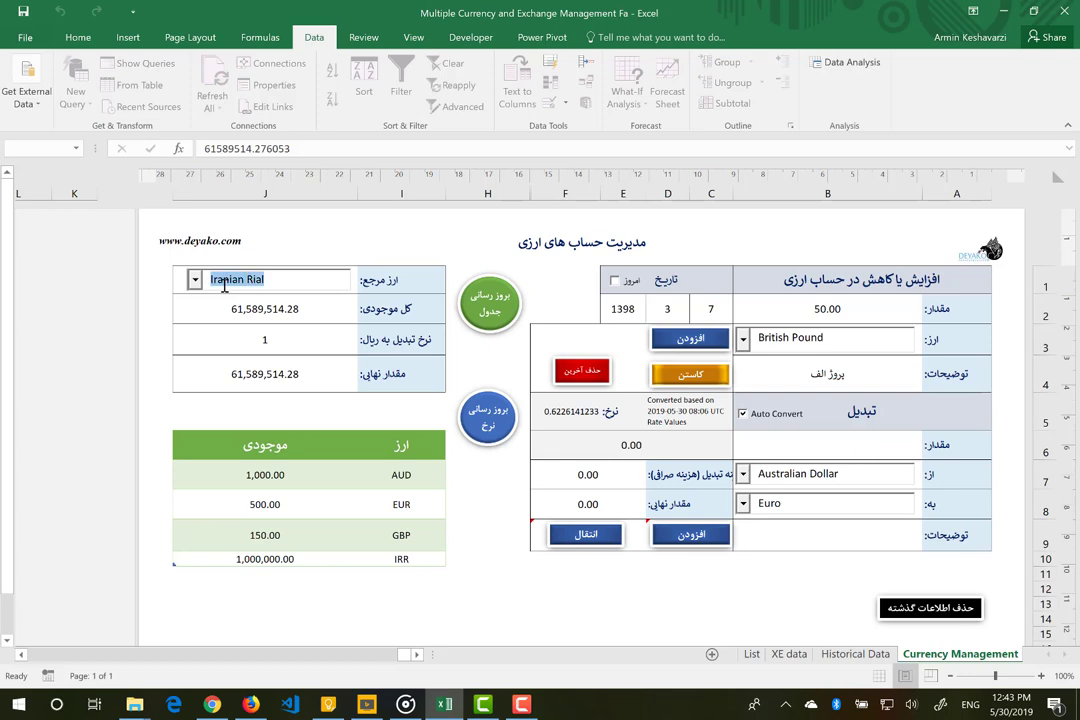
text(US Dollar)
click(350, 305)
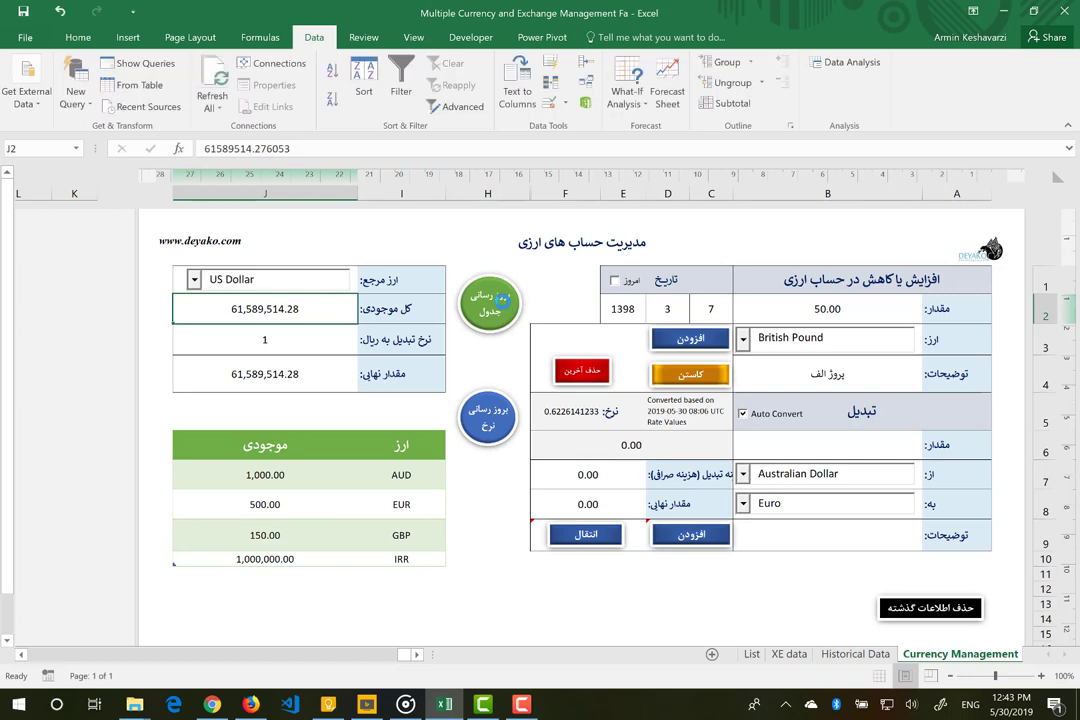
Step: Enter 130000 as the dollar-to-rial rate, then review the balances J7:J10 and the J4 formula
click(294, 339)
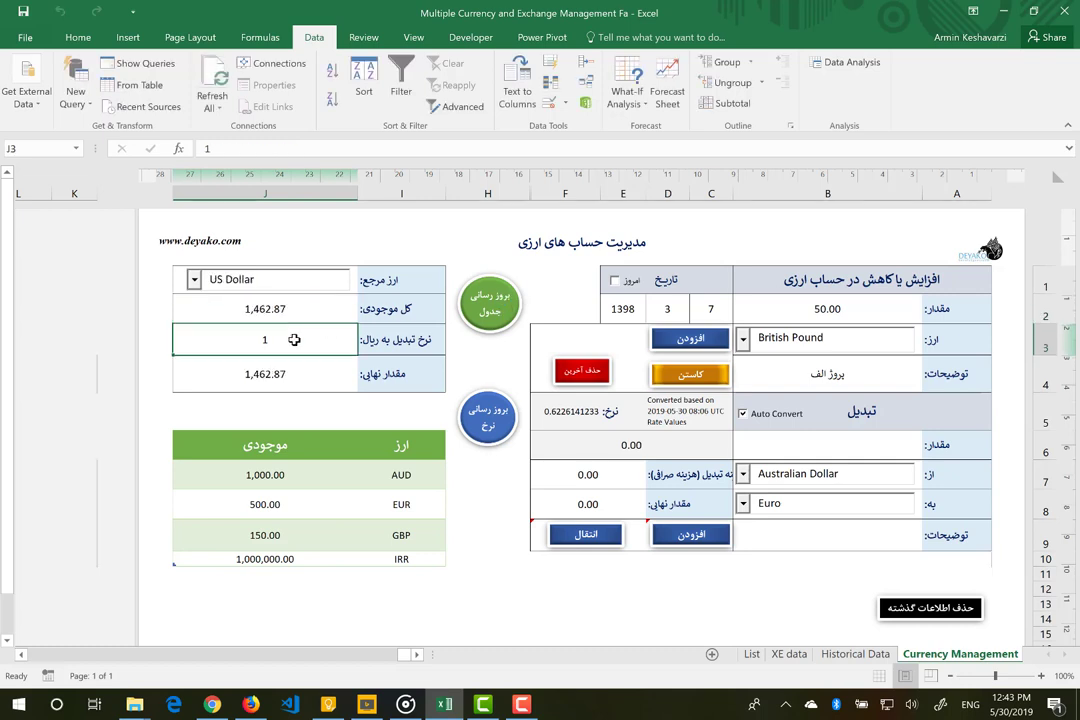
text(1)
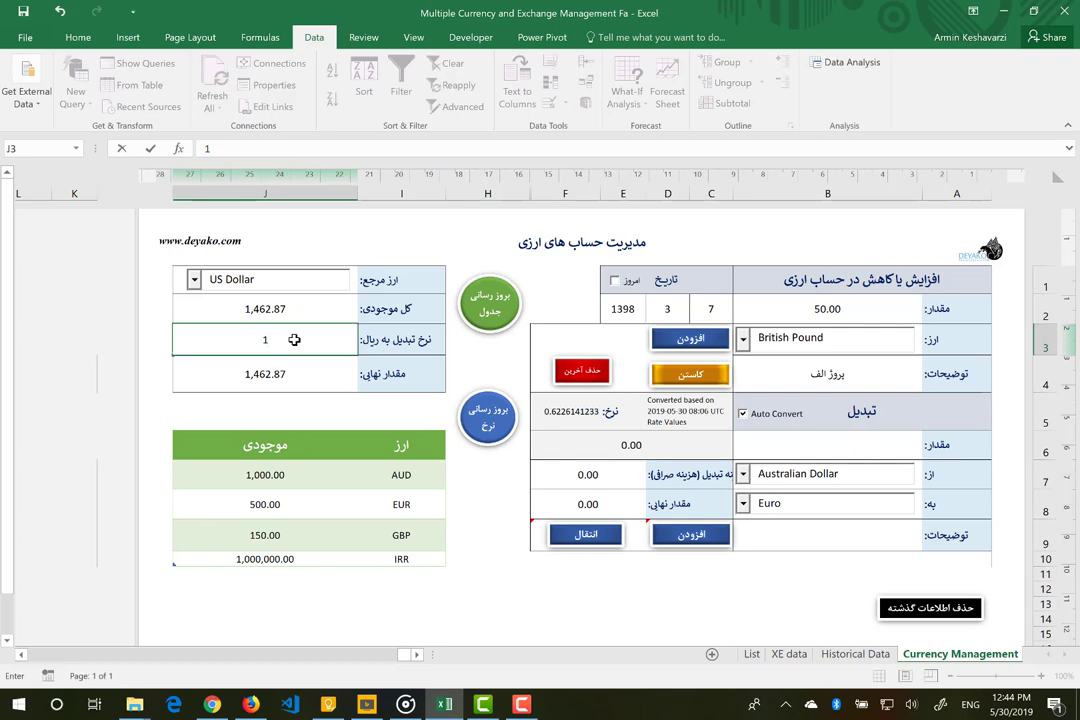
text(3000)
text(0)
key(Return)
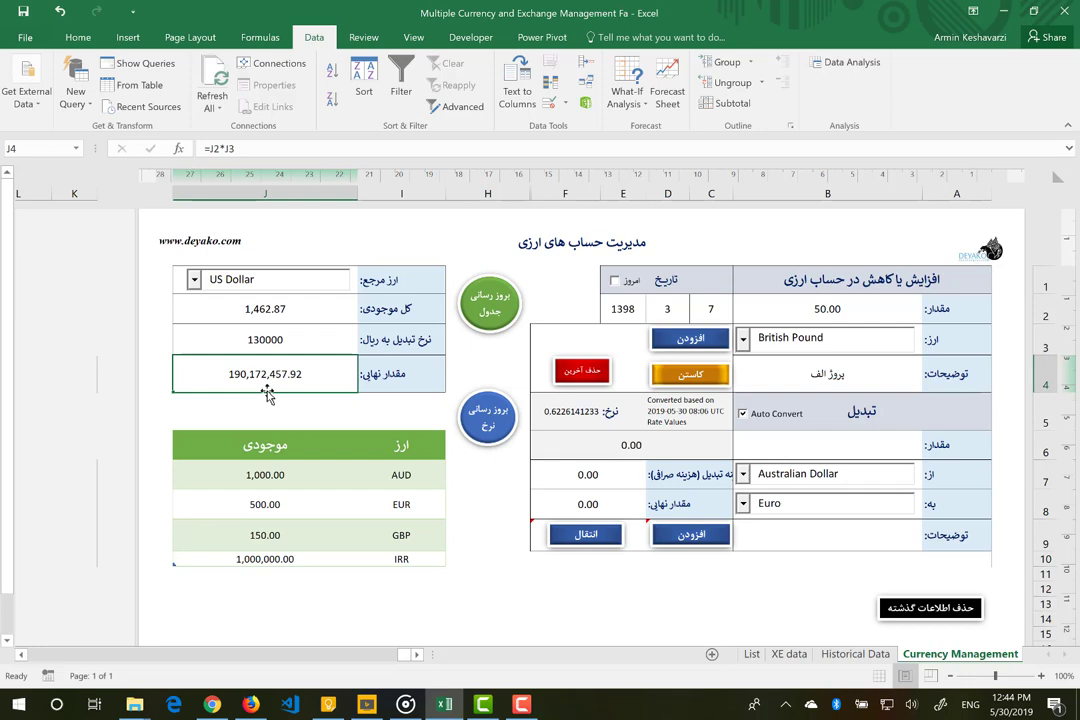
drag(260, 475, 259, 556)
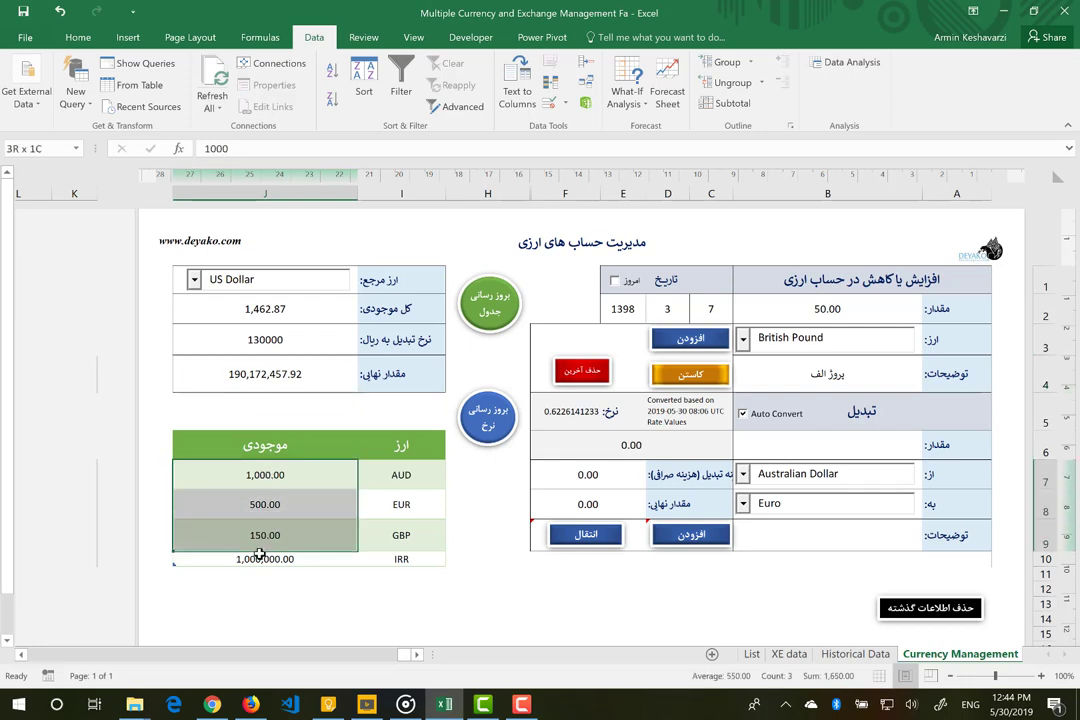
click(297, 363)
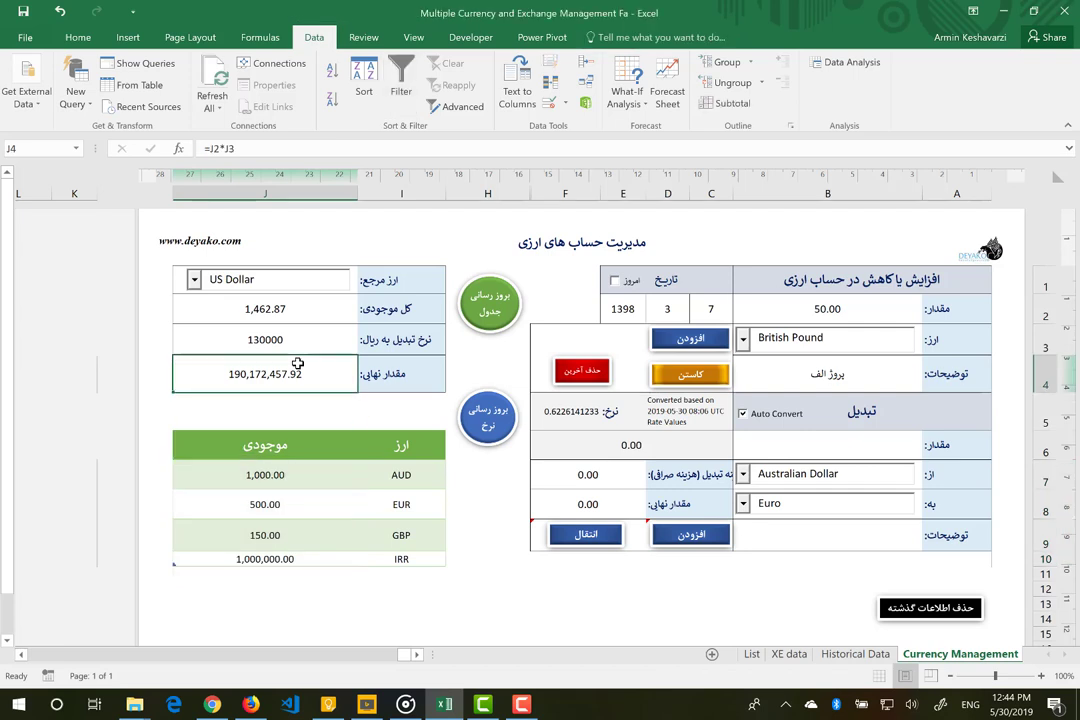
click(844, 448)
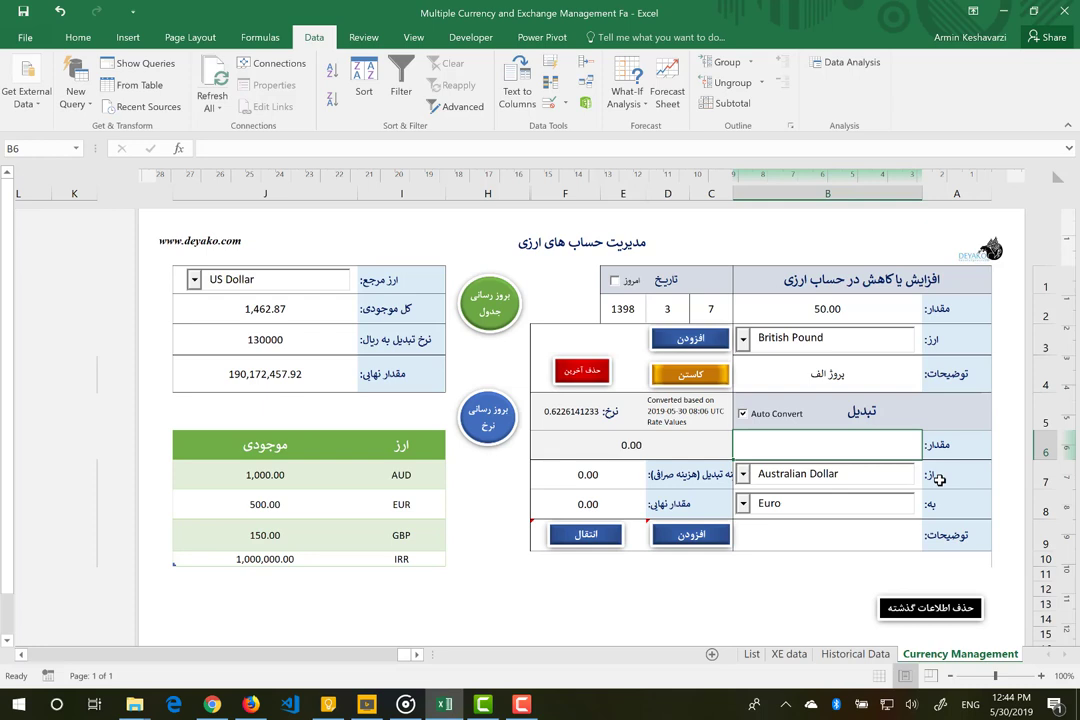
Step: Convert 50 from Australian Dollar to US Dollar, giving 34.66
text(50)
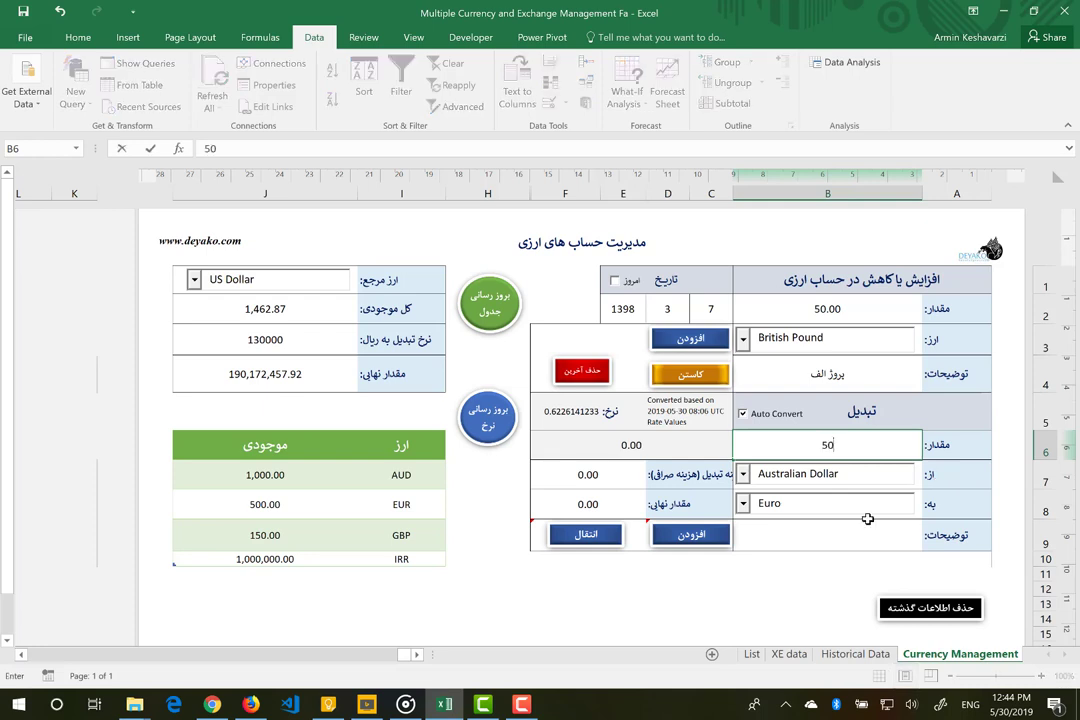
click(850, 504)
click(745, 476)
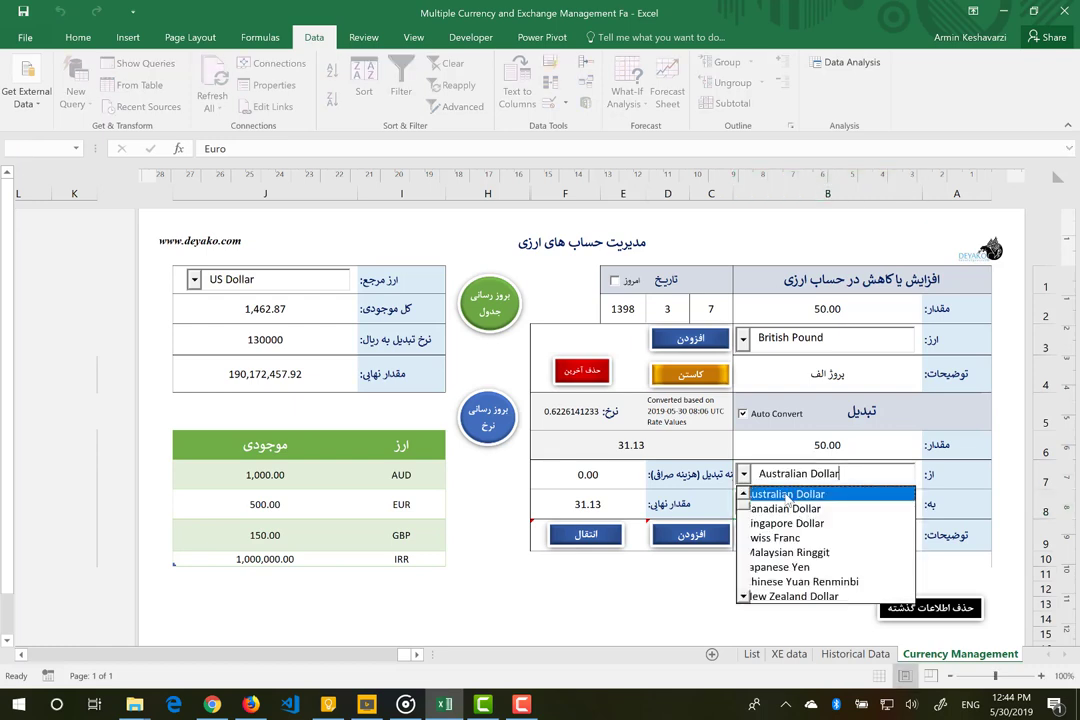
click(789, 494)
click(744, 503)
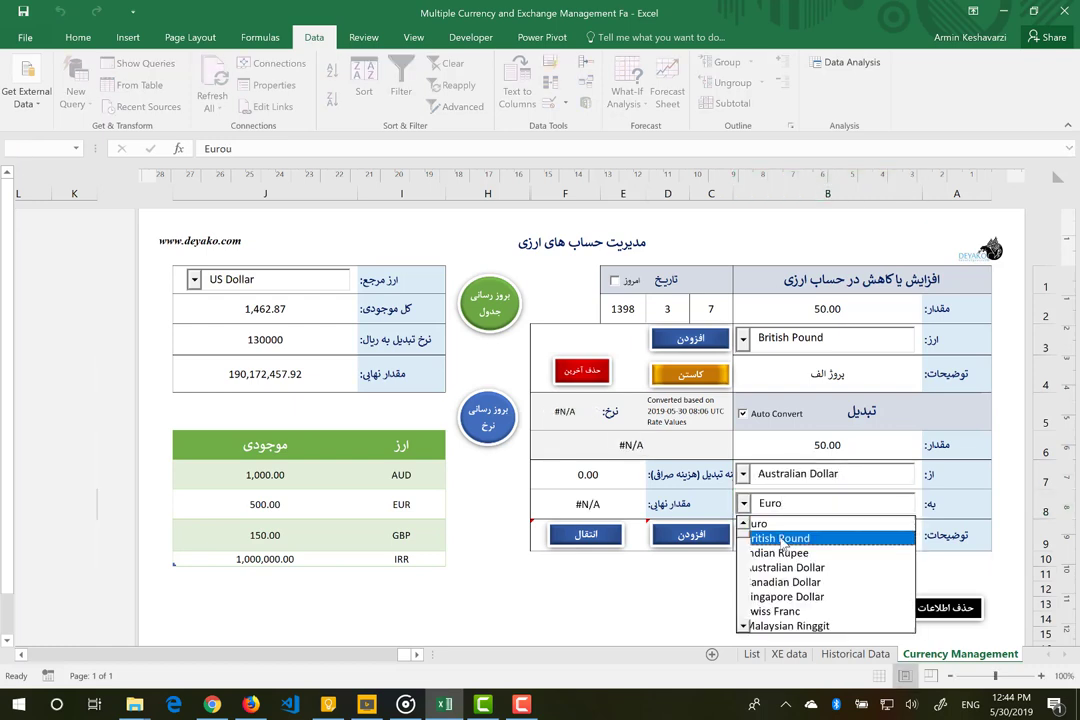
text(us)
click(880, 503)
key(BackSpace)
key(BackSpace)
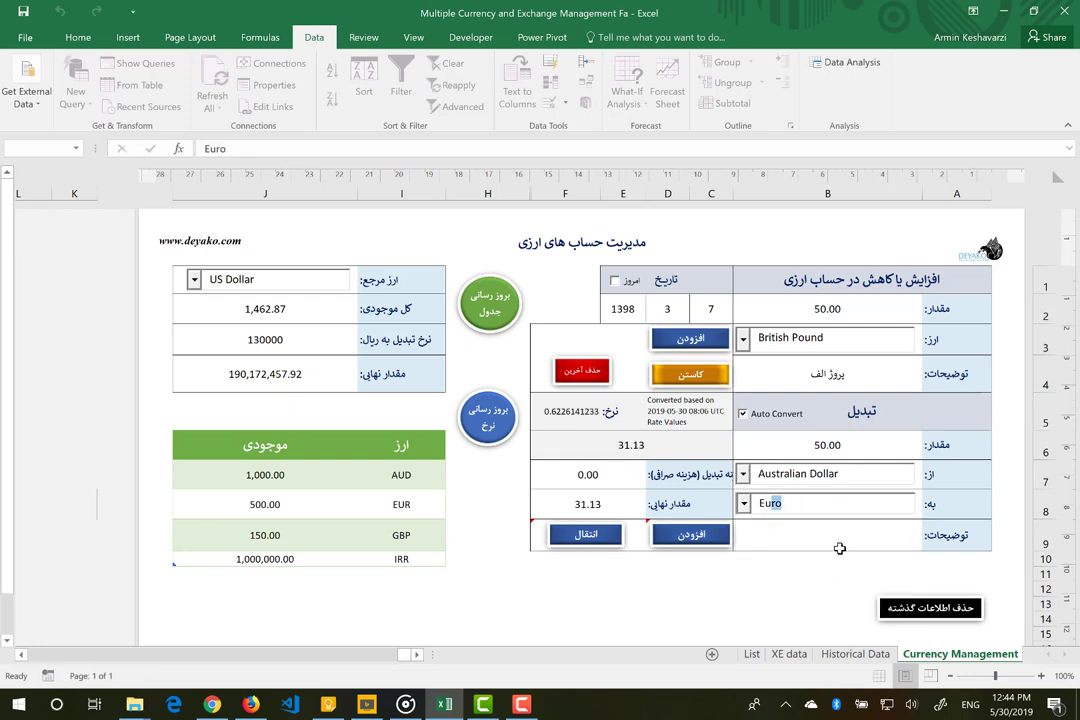
key(shift+Home)
key(BackSpace)
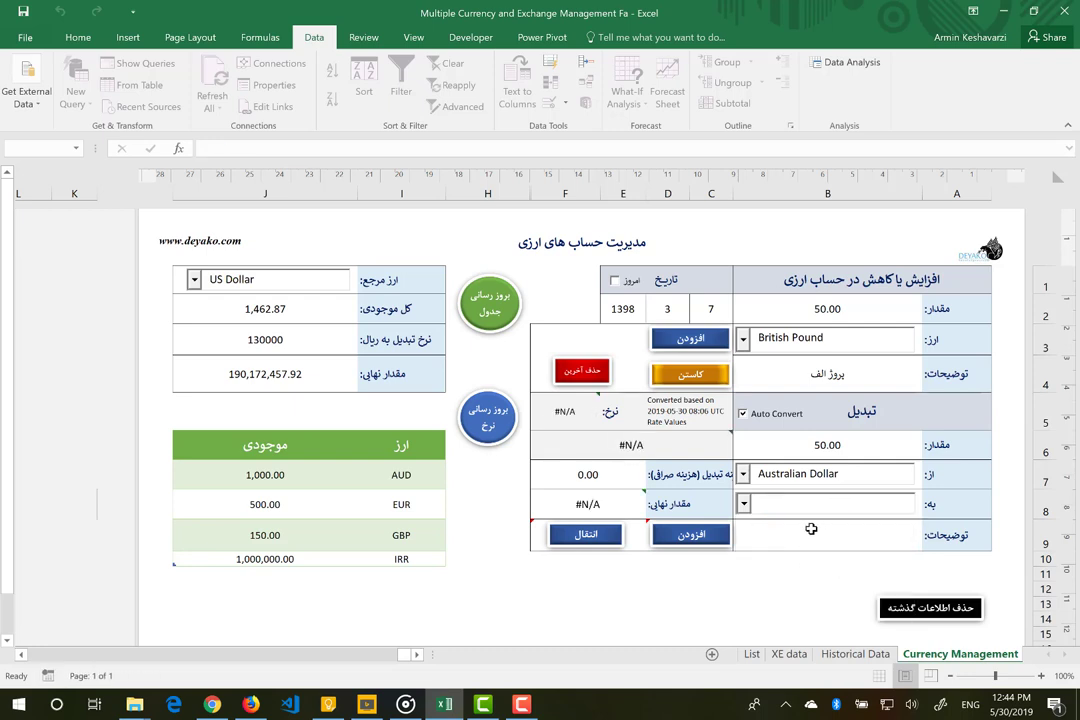
text(us)
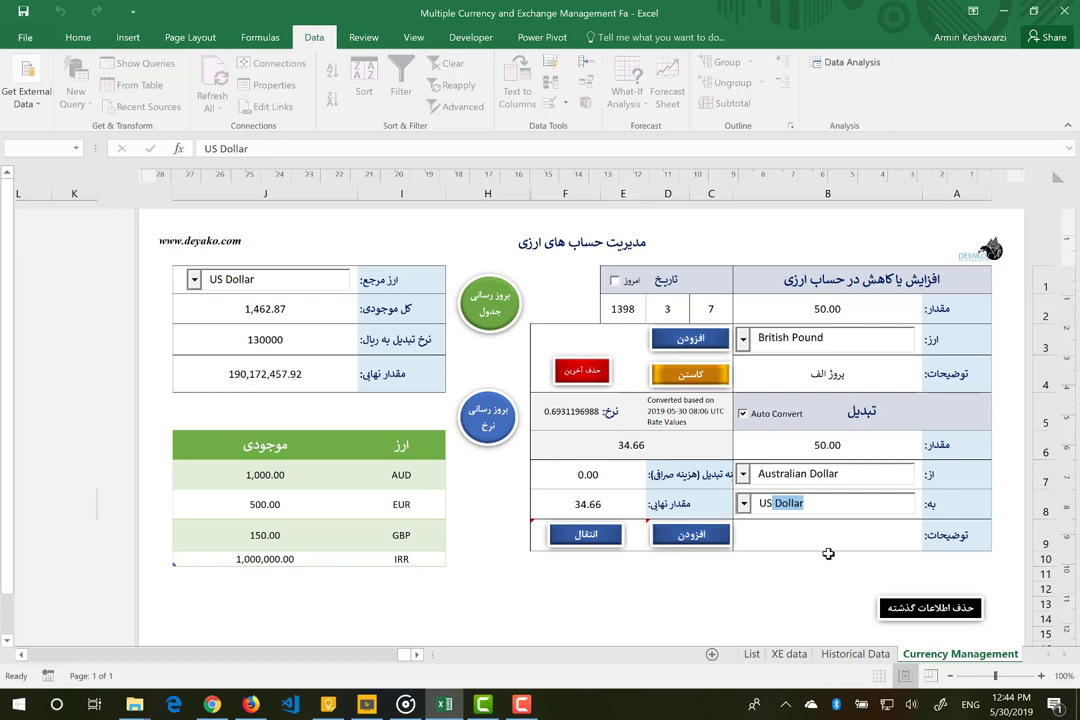
click(828, 553)
Step: Describe the conversion as 'تبدیل ارز دلار استرالیا به دلار آمریکا'
click(811, 534)
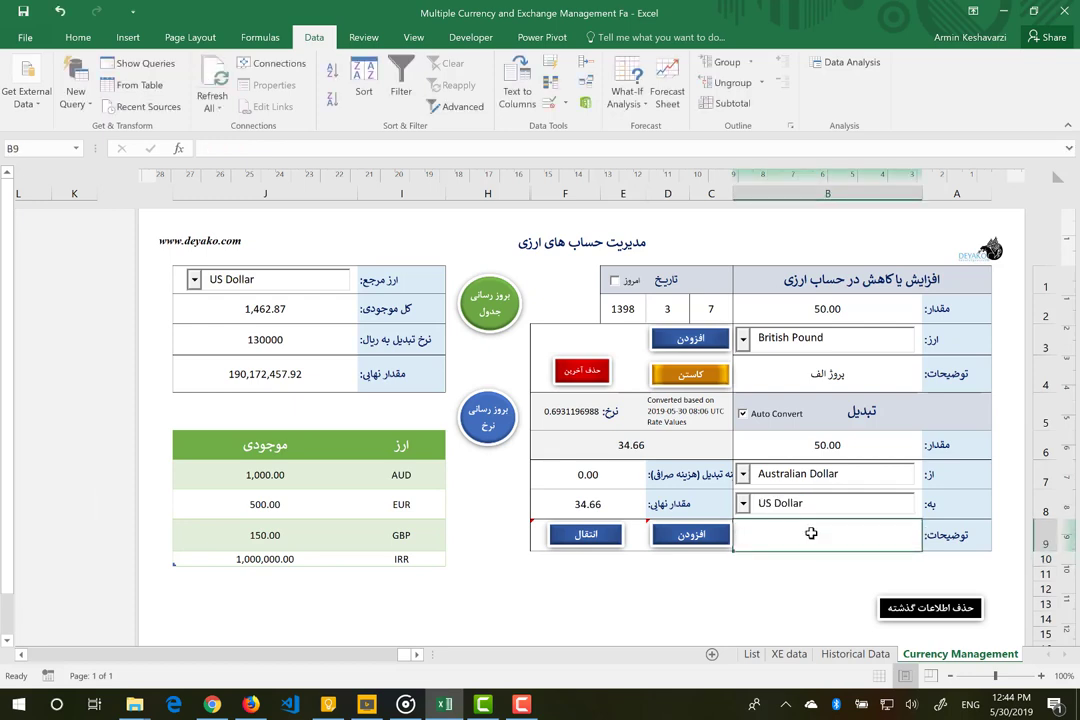
text(تبدیل)
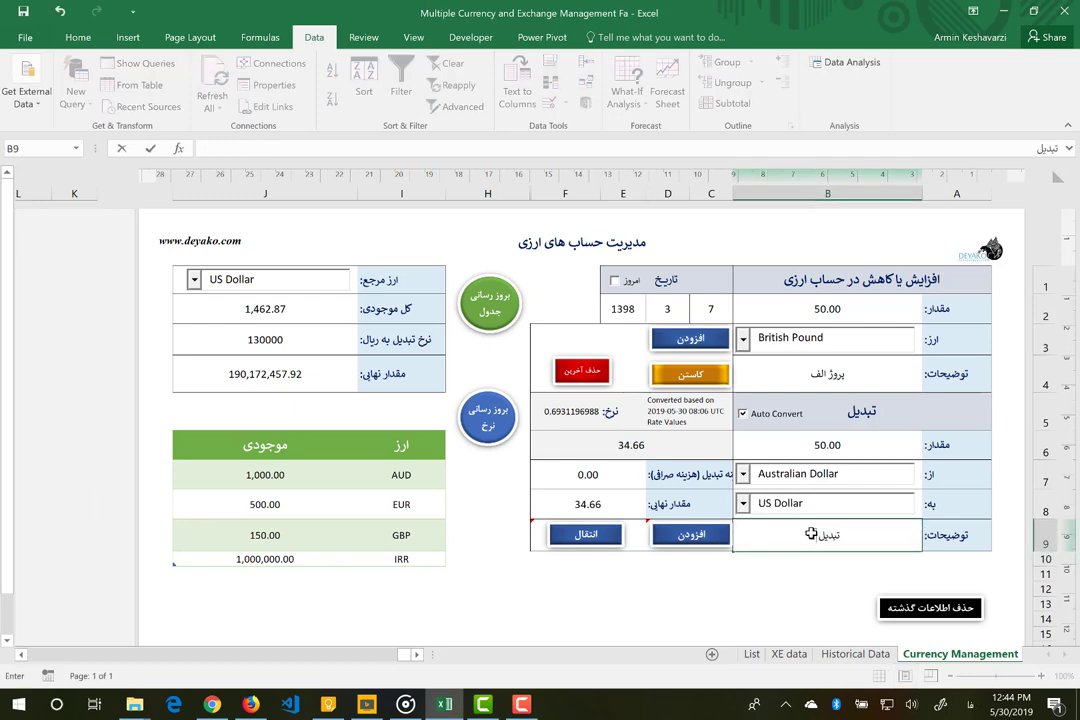
text( ارز دلا)
text(ر استرالیا)
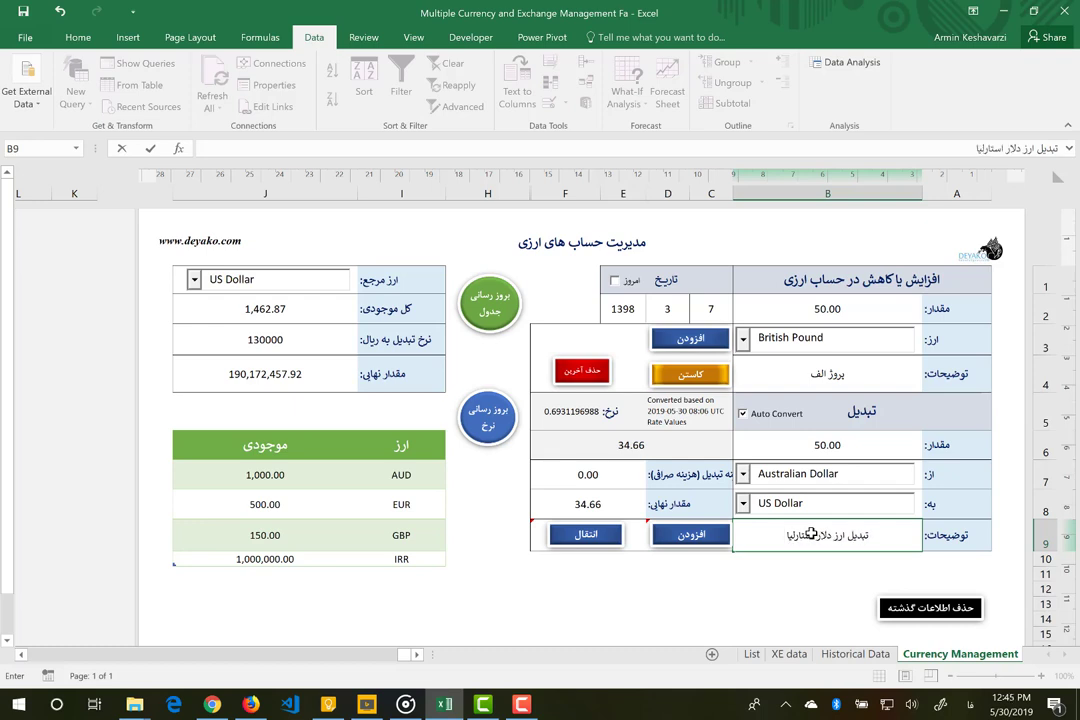
text( به دلار آمریکا)
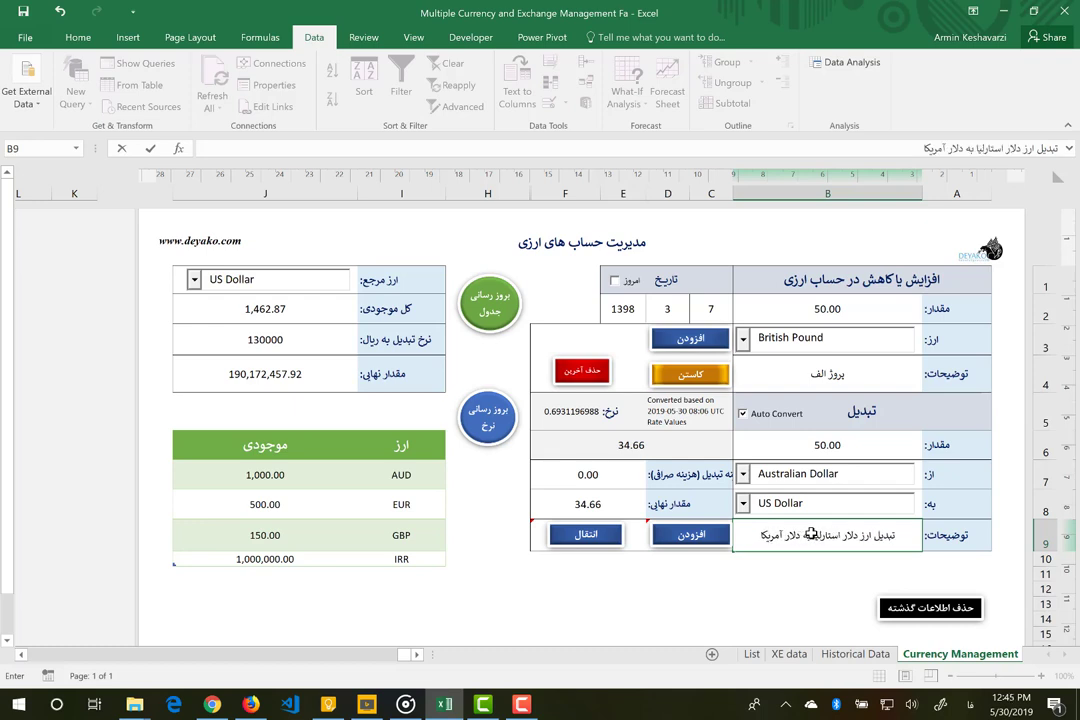
key(Return)
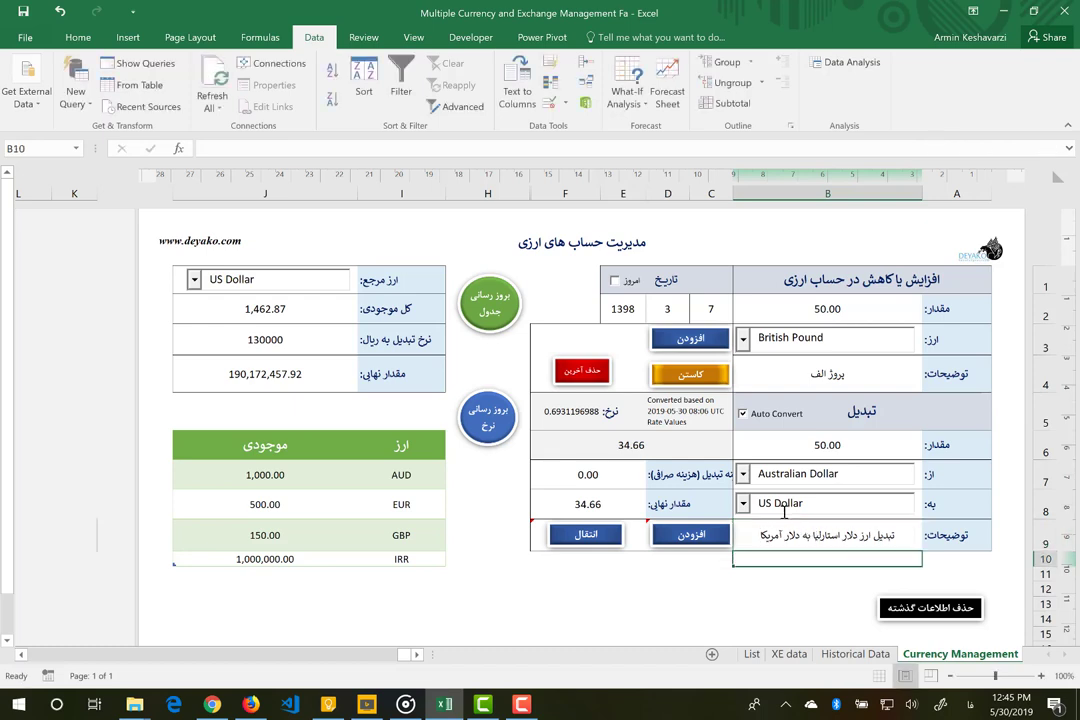
mouse_move(637, 536)
click(788, 452)
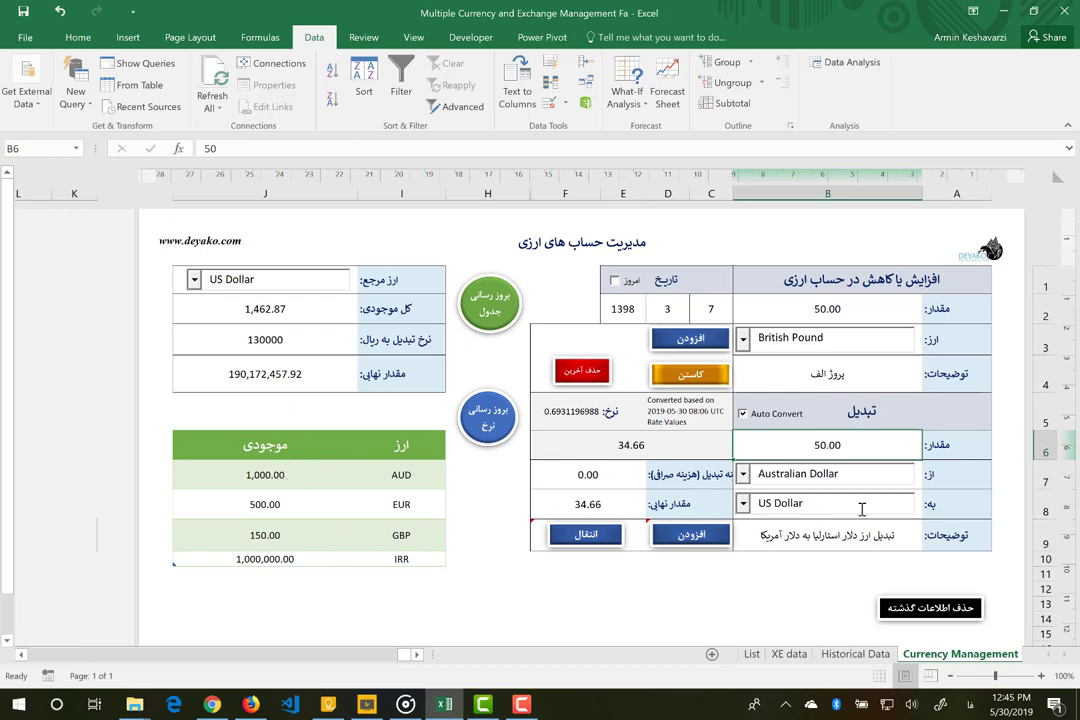
mouse_move(576, 537)
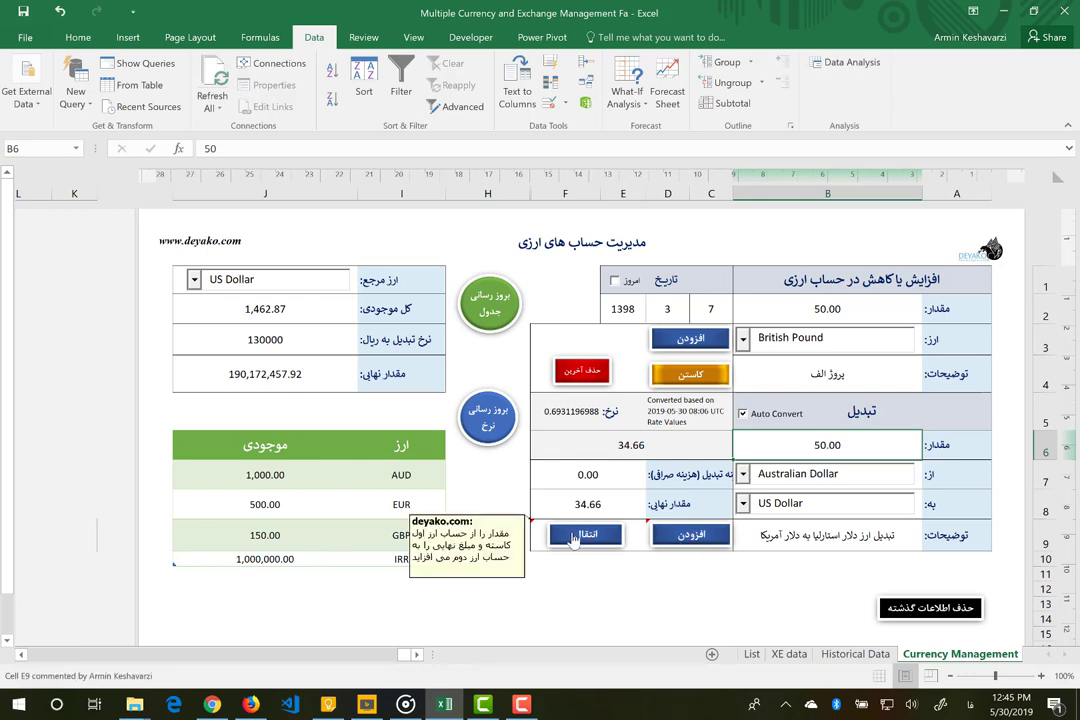
Step: Reduce the exchange fee label's font in C7 to size 8 so it fits the cell
click(660, 443)
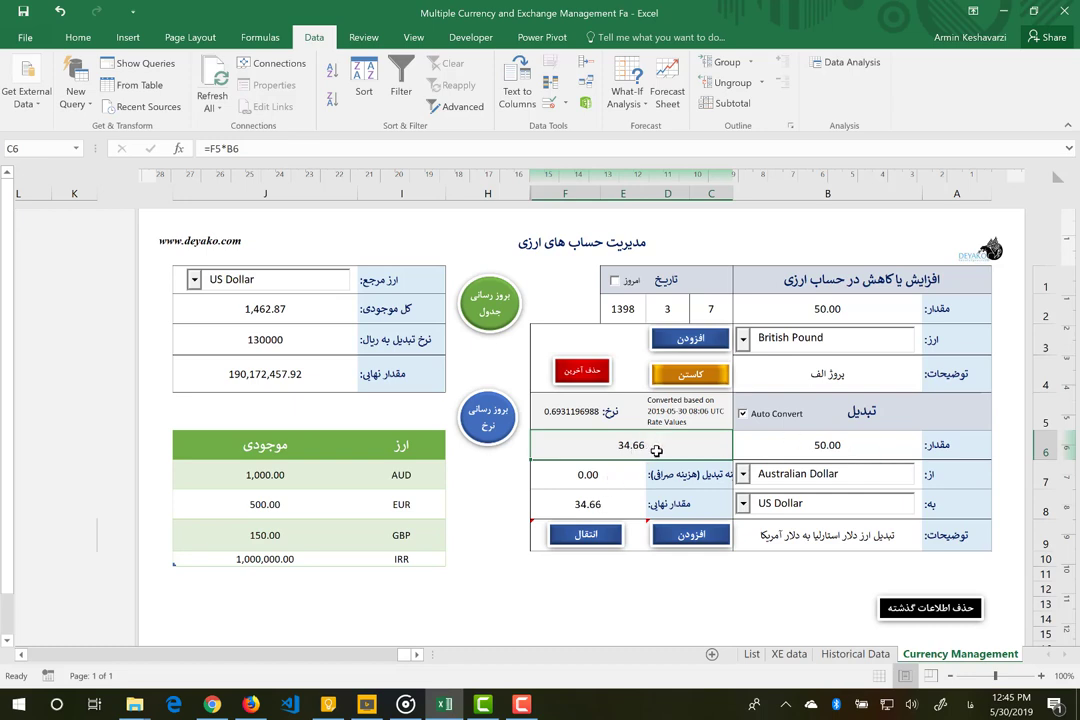
key(Return)
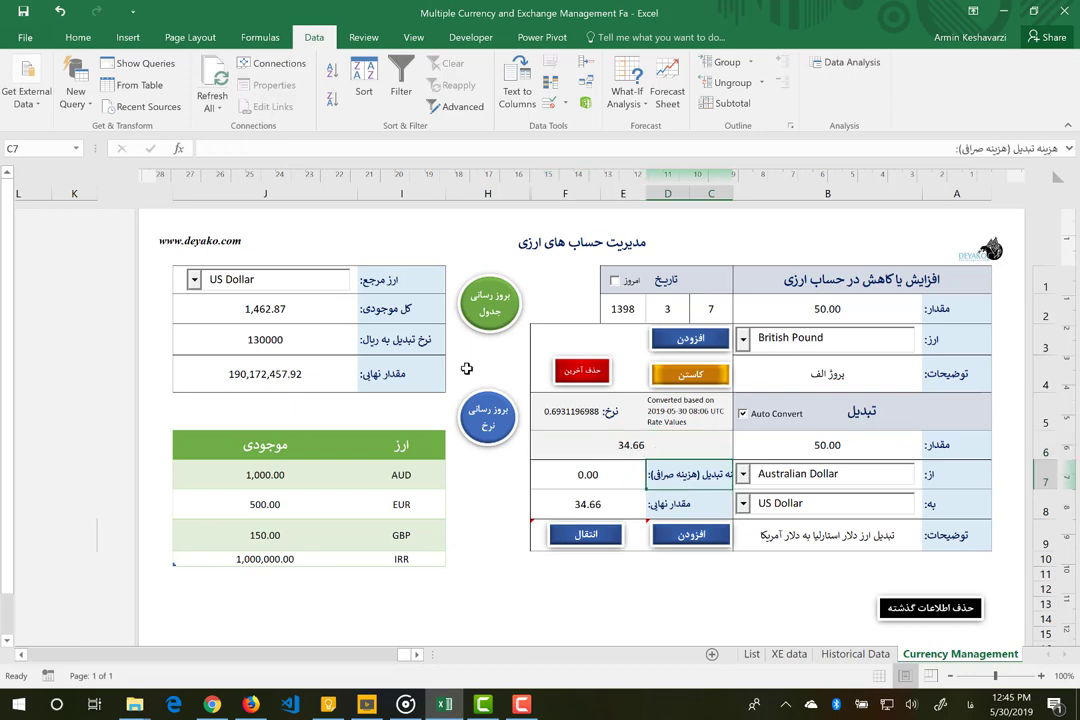
click(76, 36)
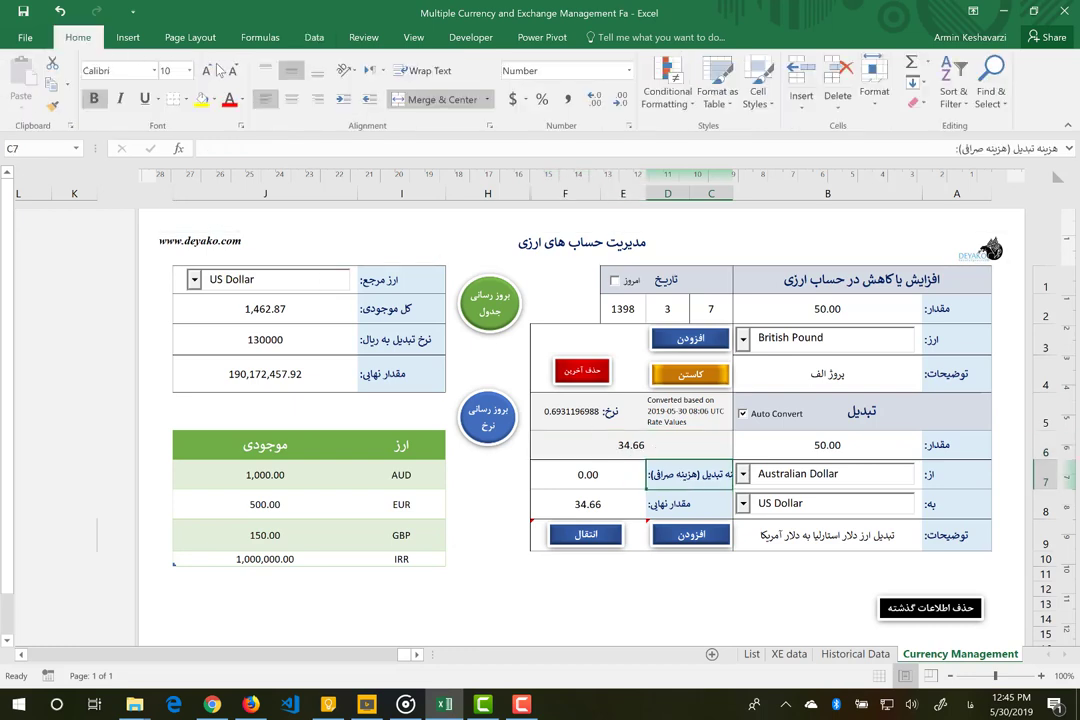
click(232, 71)
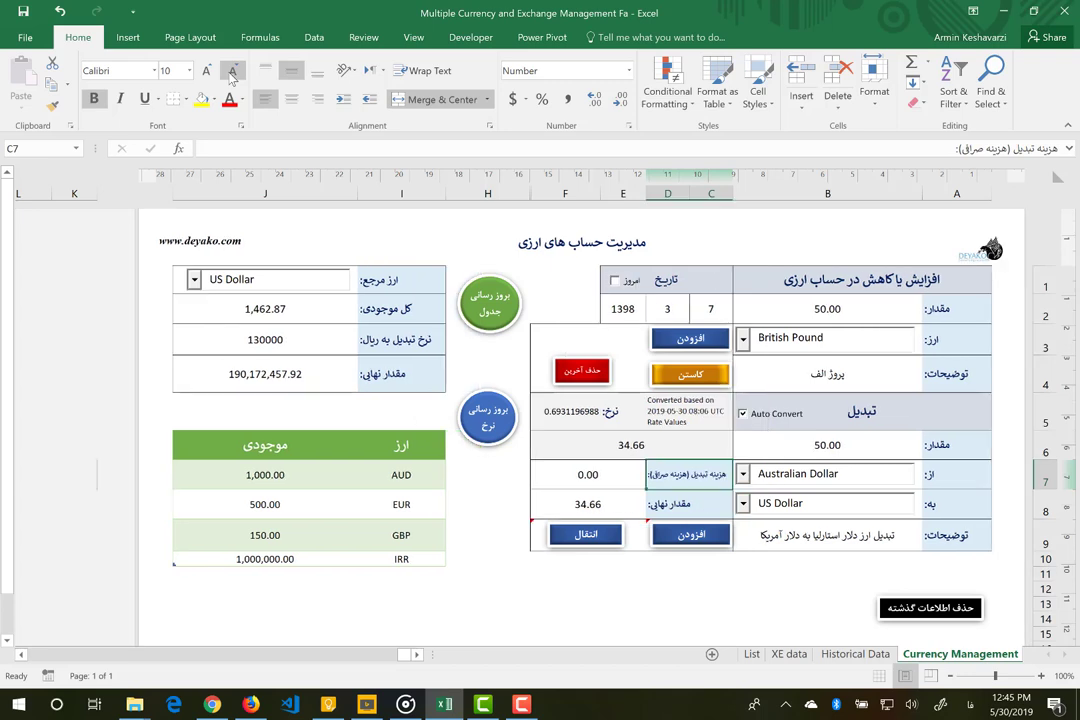
click(232, 71)
click(232, 71)
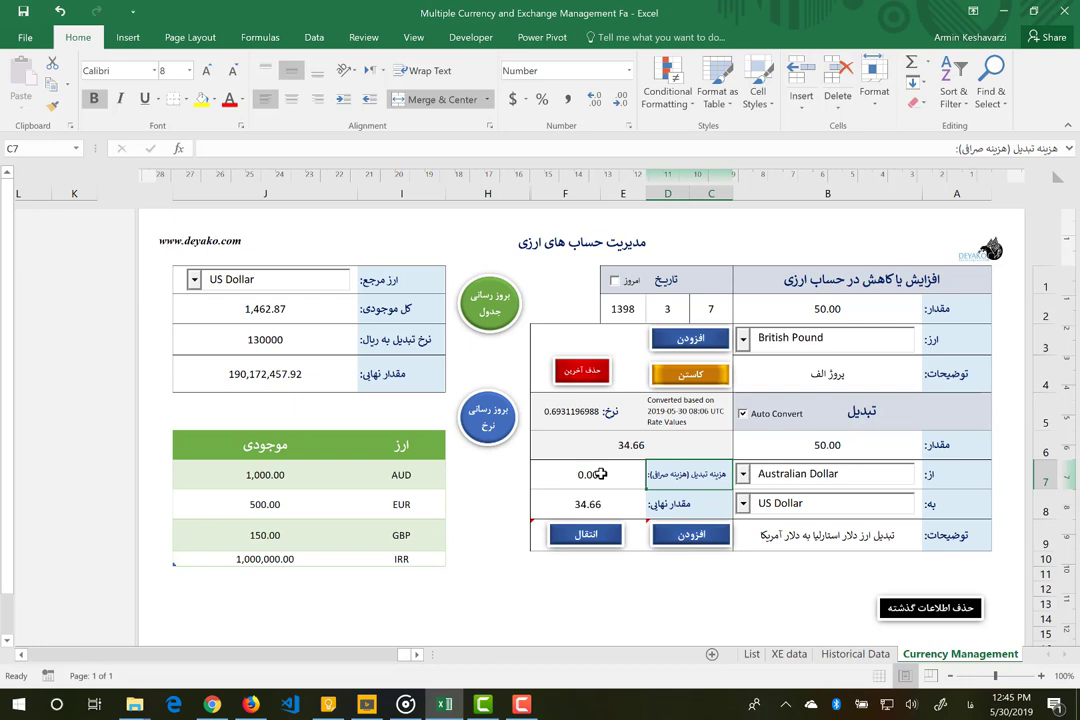
click(600, 474)
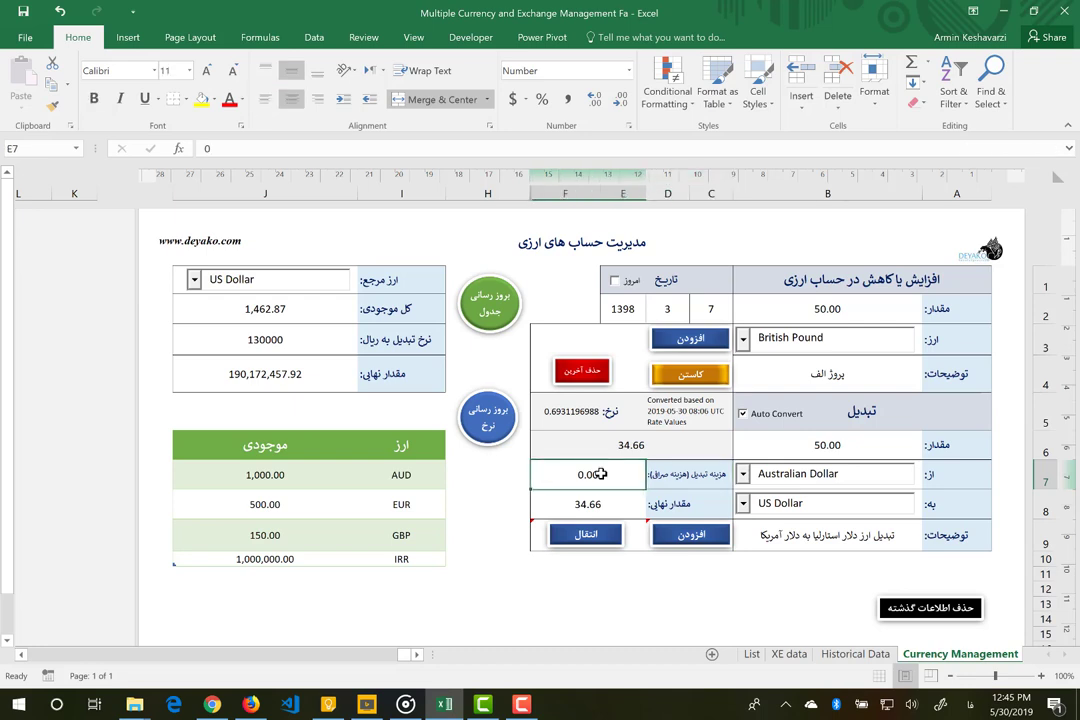
Step: Apply an exchange fee of 1, transfer 50 AUD into US Dollars, then view Historical Data
text(1)
key(Return)
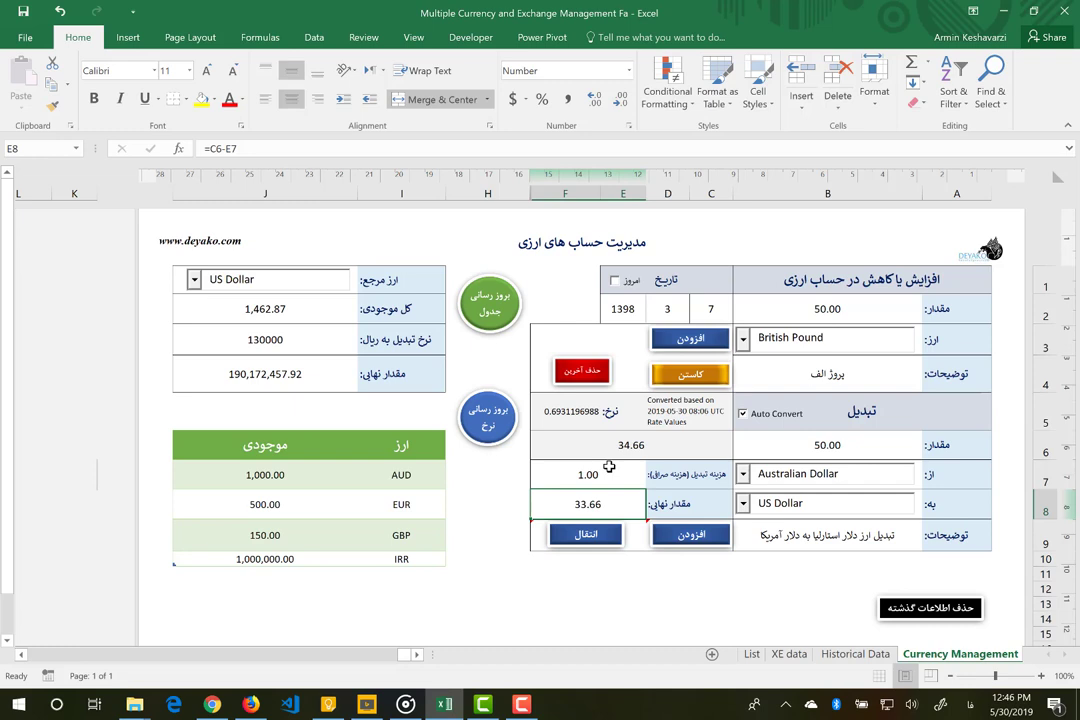
click(613, 537)
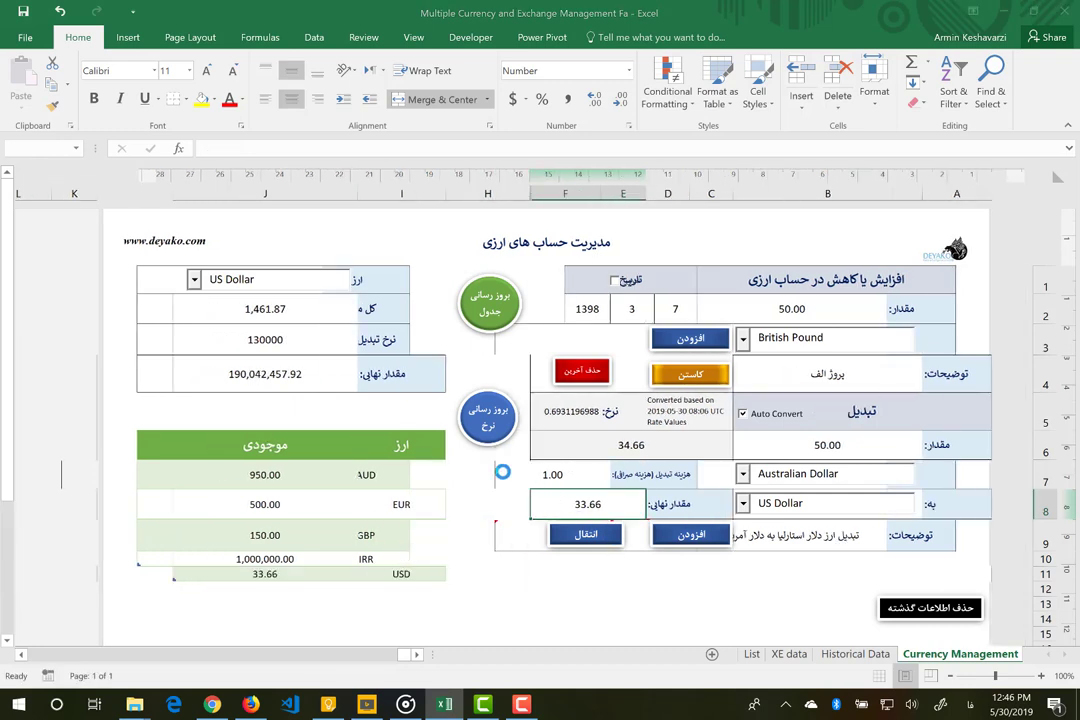
click(550, 402)
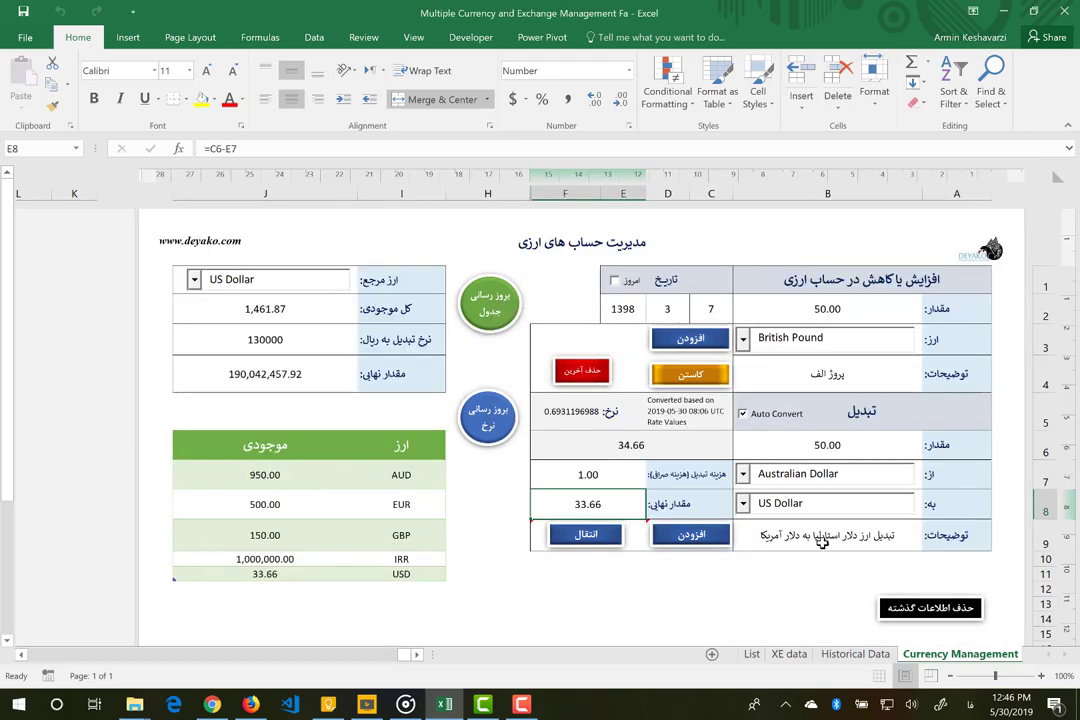
click(855, 655)
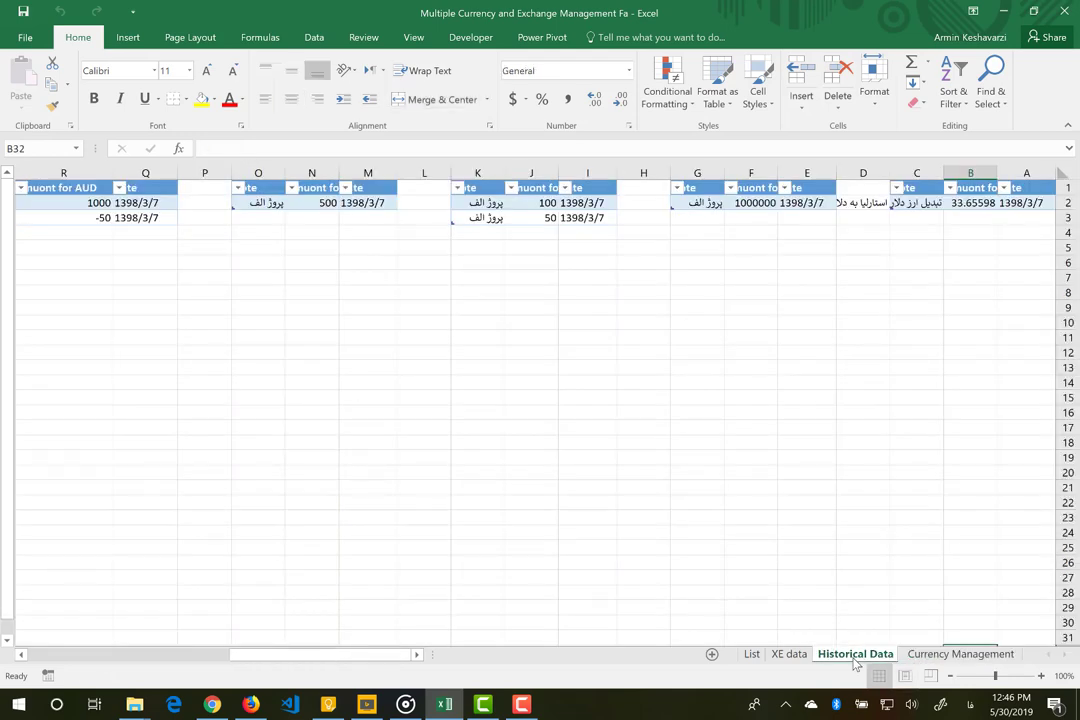
Step: AutoFit Historical Data columns C, B and F, checking B2's USD amount and R3's -50 AUD entry
drag(888, 175, 888, 175)
double_click(888, 175)
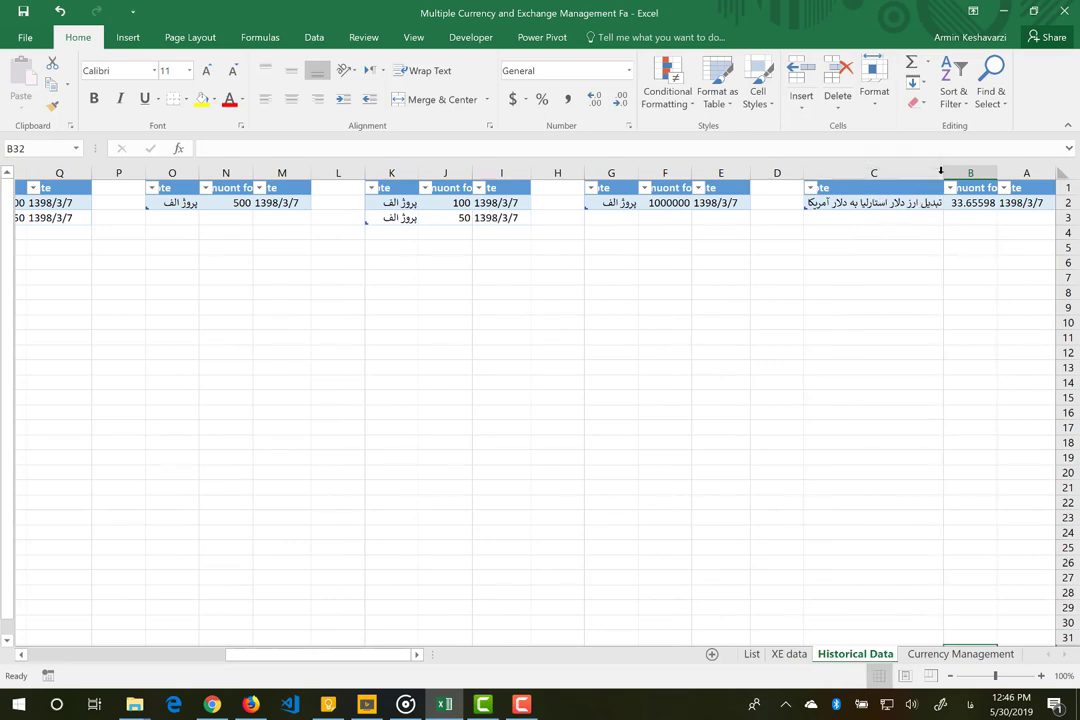
double_click(941, 172)
click(968, 204)
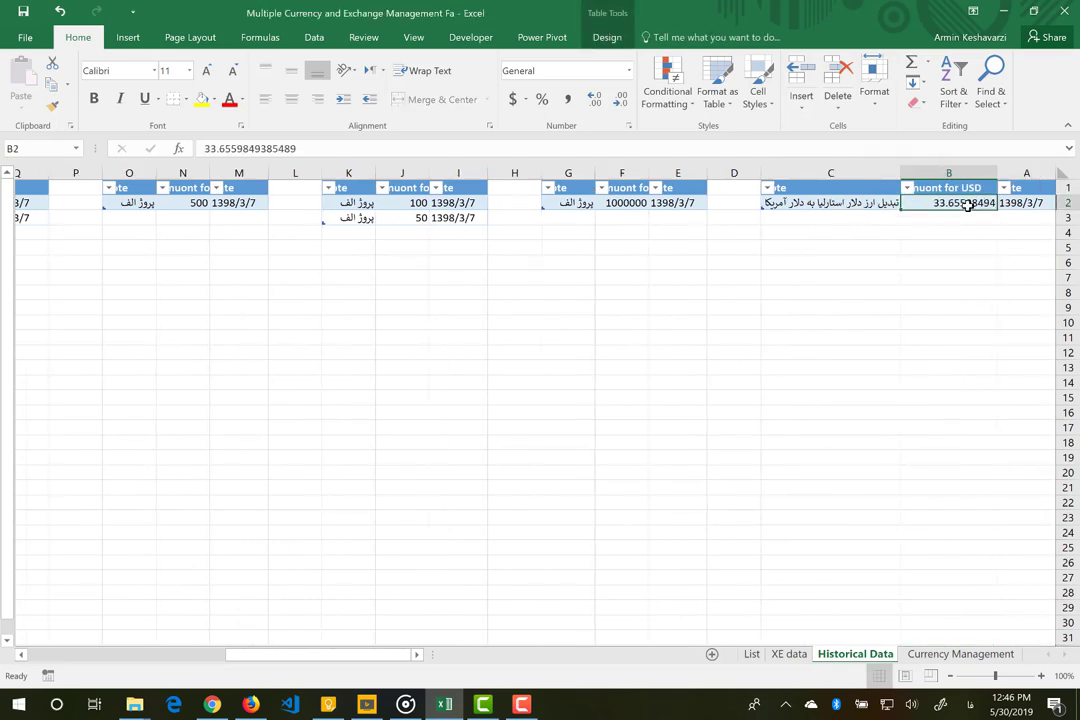
double_click(592, 171)
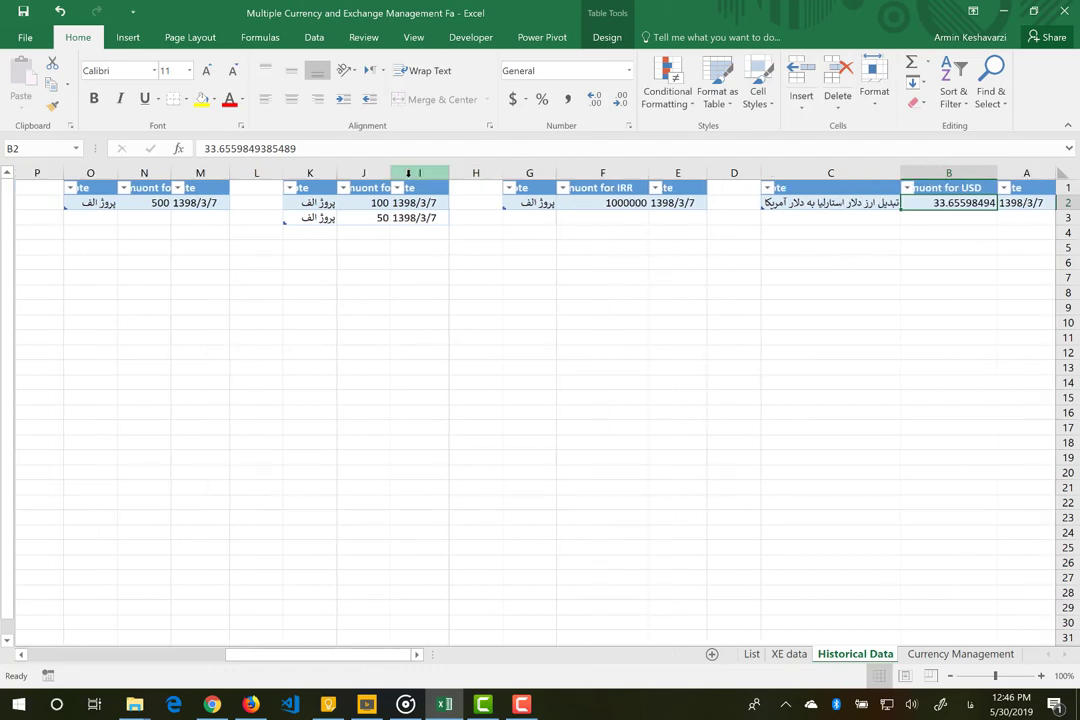
scroll(234, 203, left, 3)
scroll(232, 203, left, 2)
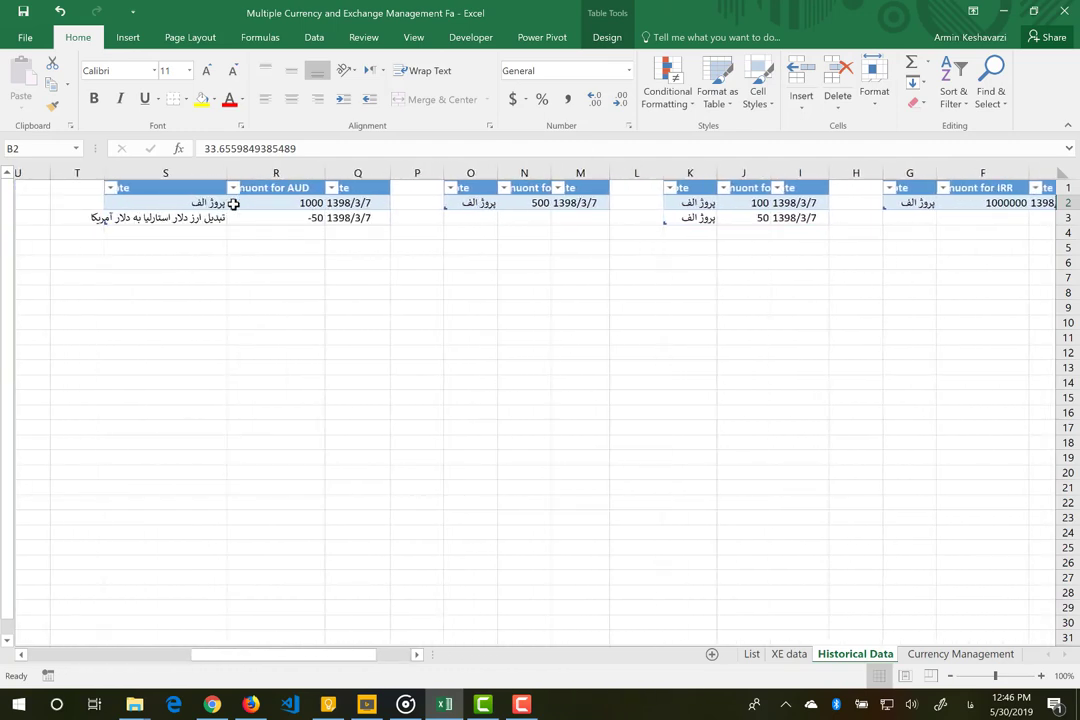
click(319, 218)
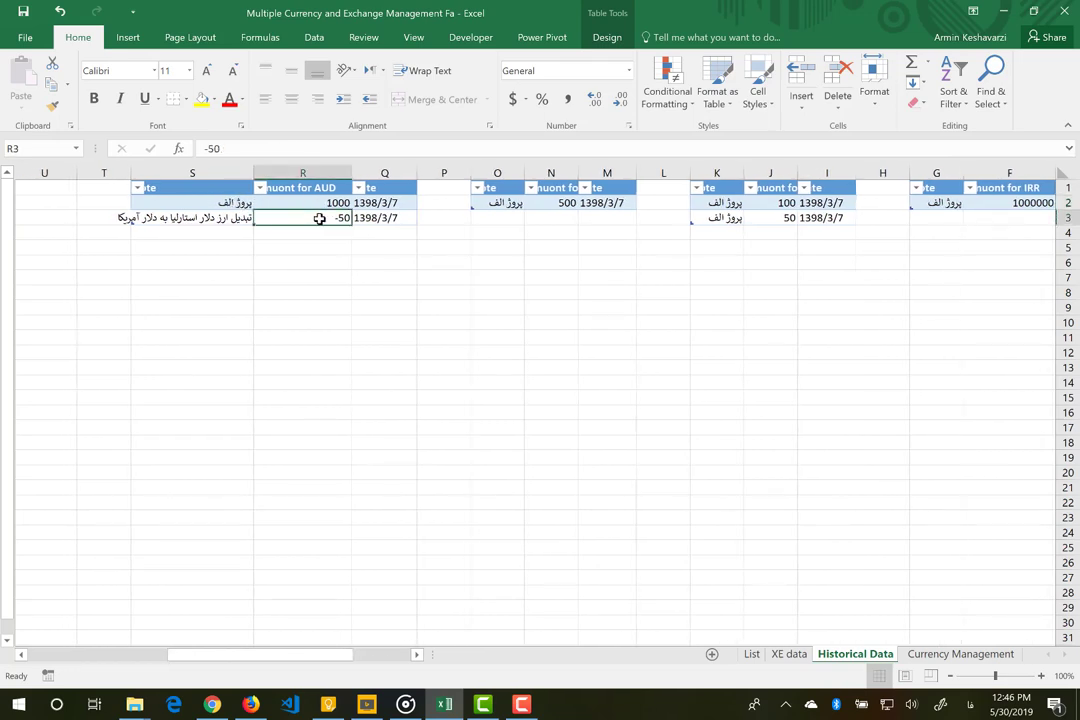
scroll(319, 218, right, 5)
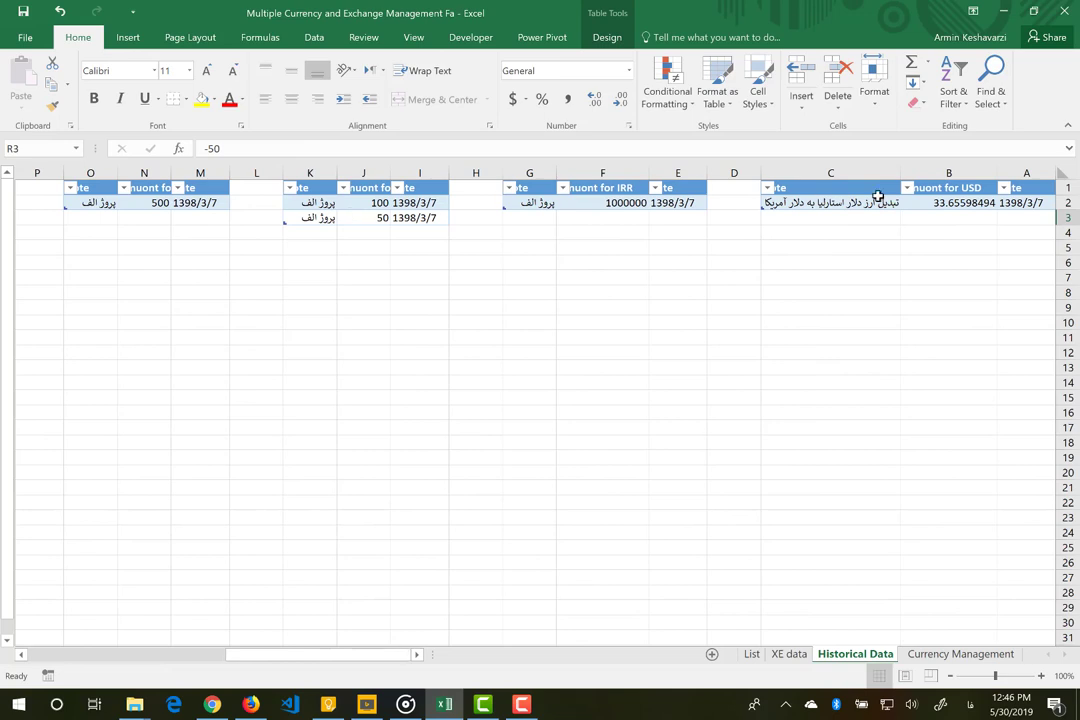
click(958, 204)
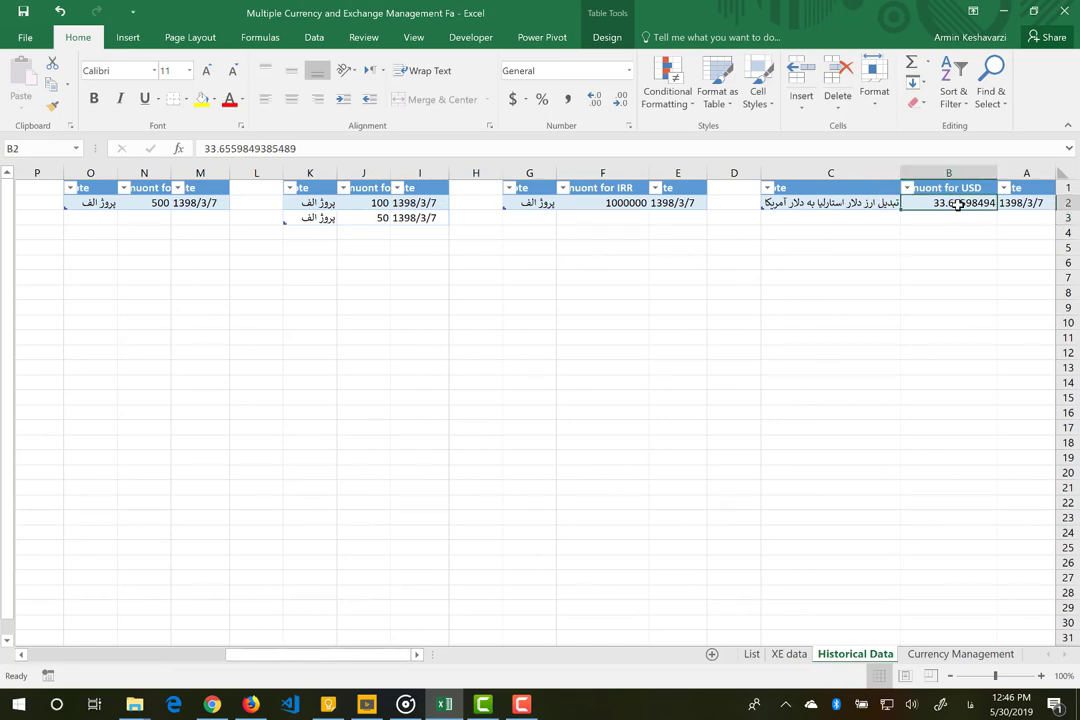
click(940, 654)
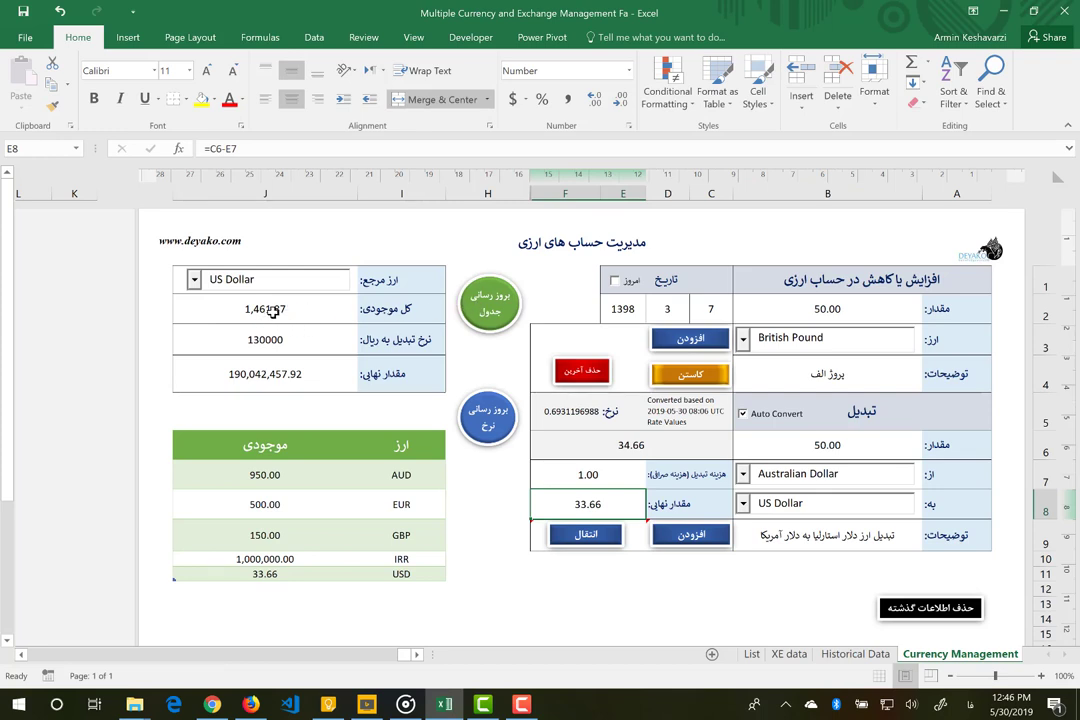
Step: Enter 50 in B6 and set the conversion from US Dollar to British Pound
click(263, 385)
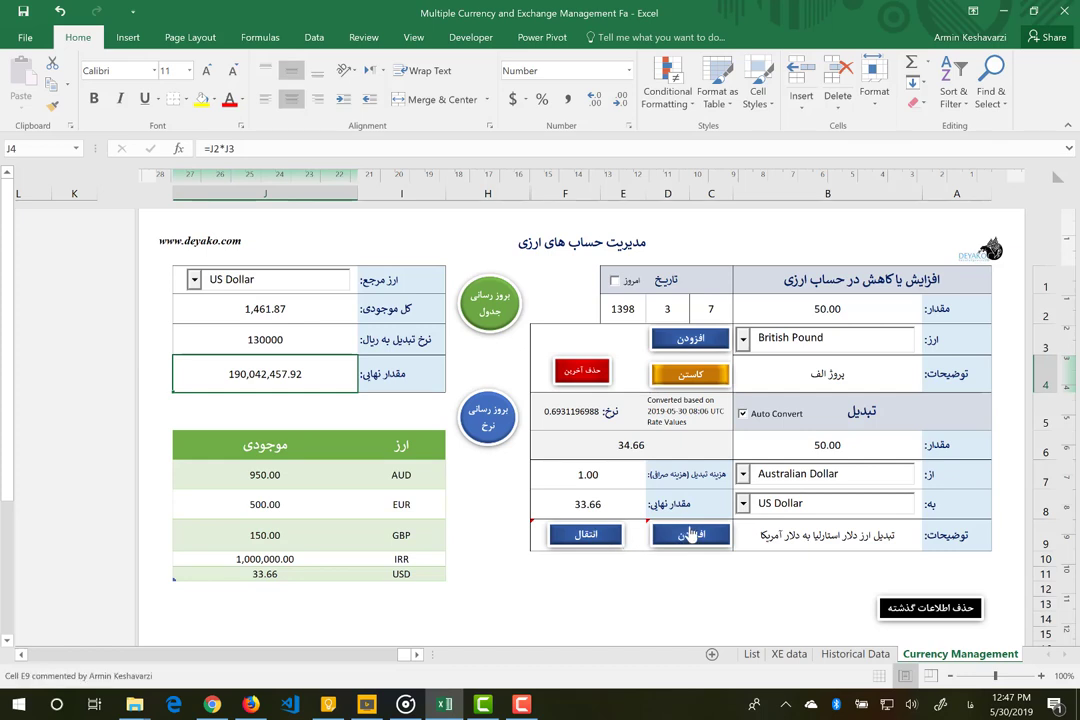
click(867, 446)
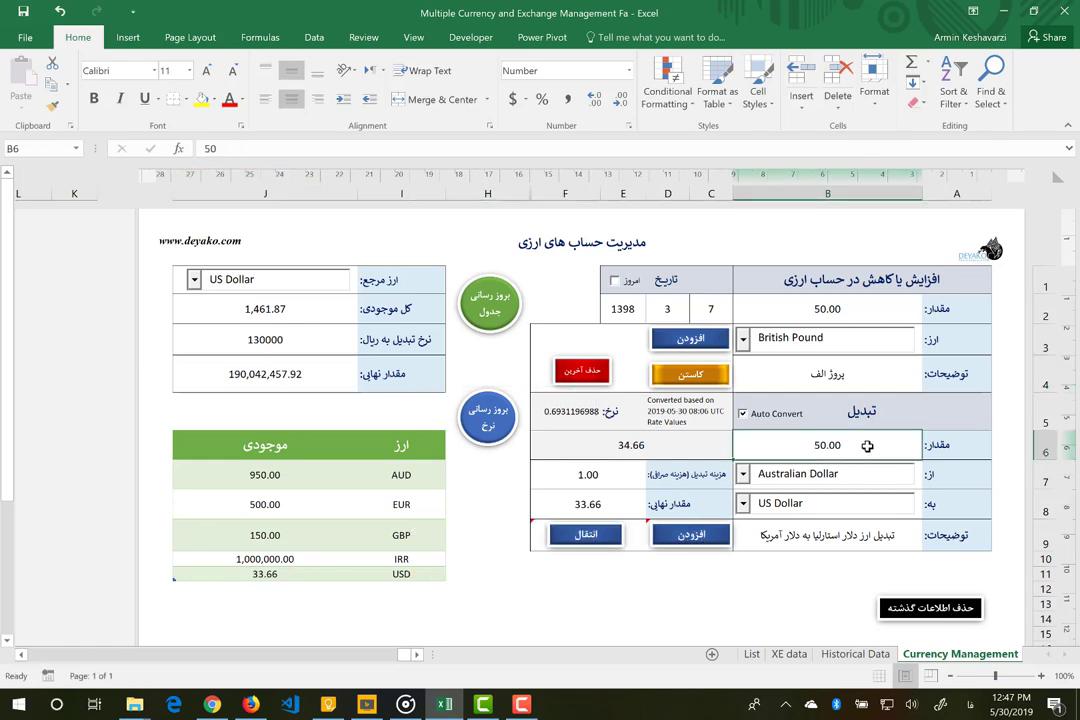
text(50)
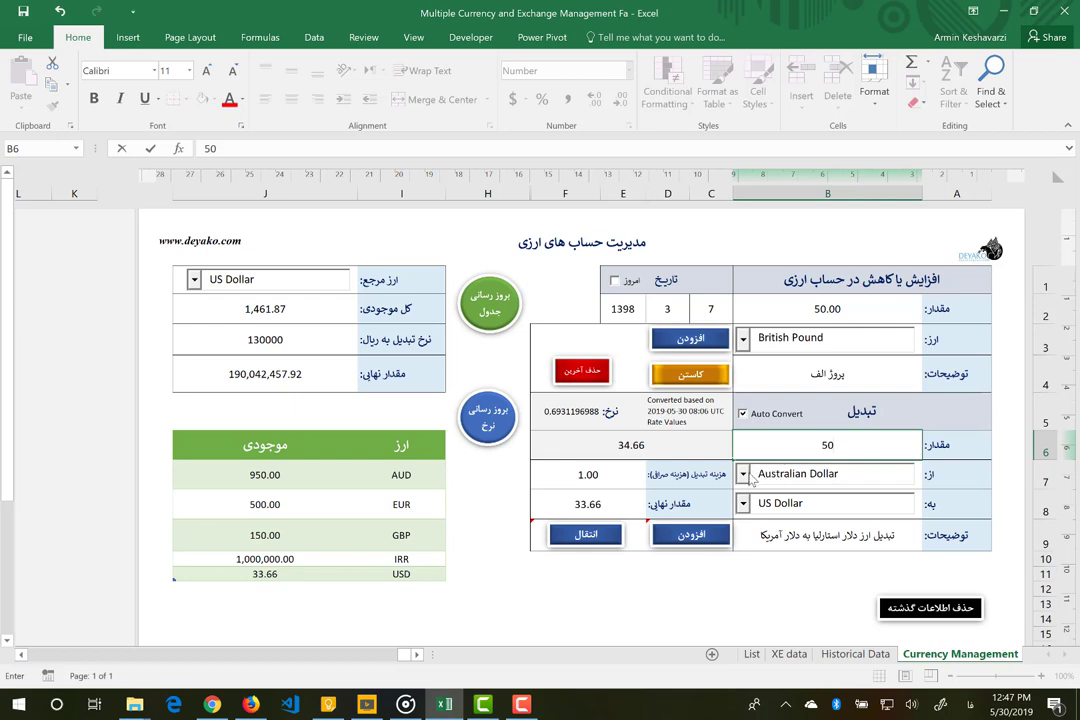
click(744, 474)
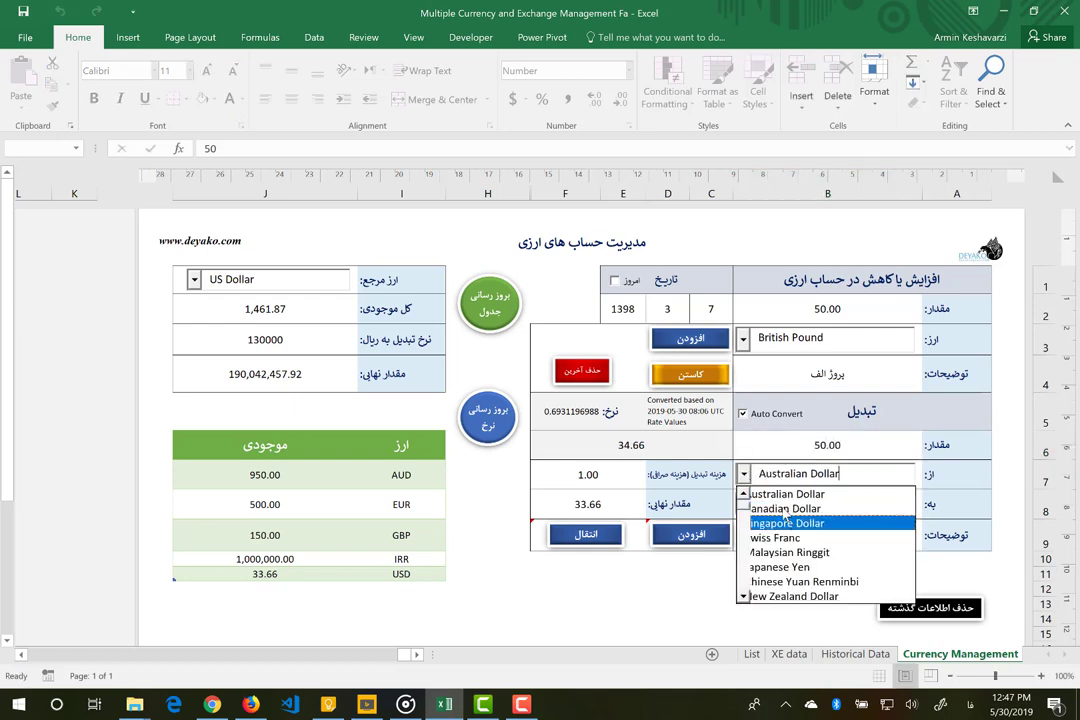
scroll(741, 492, up, 2)
scroll(741, 492, up, 1)
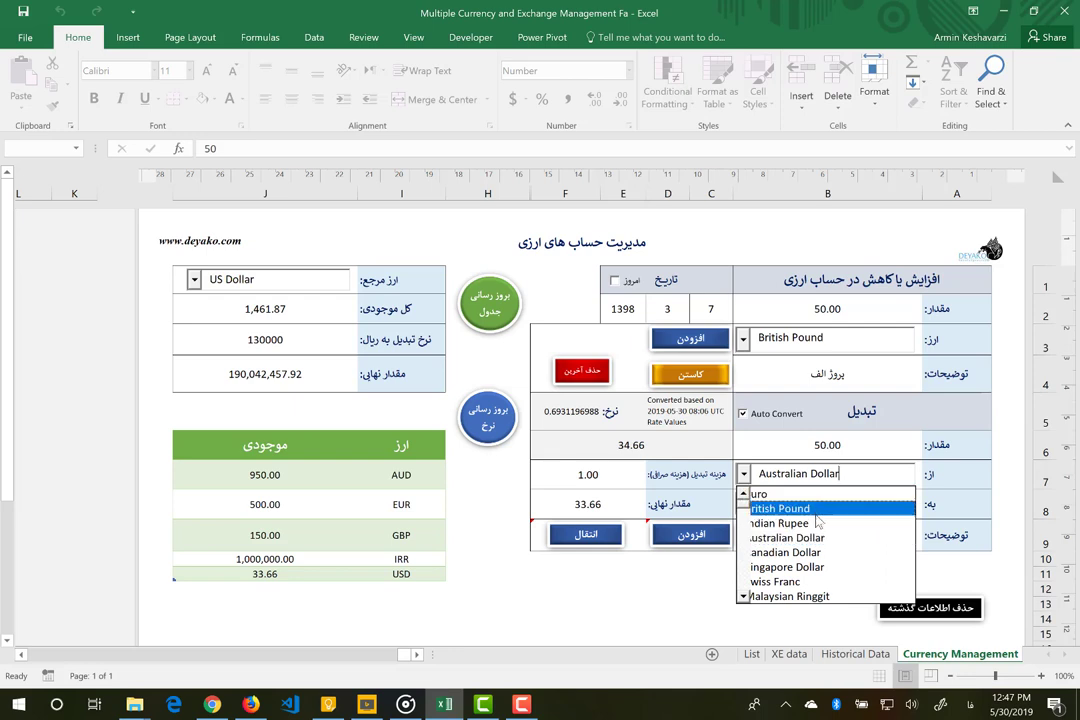
text(US Dollar)
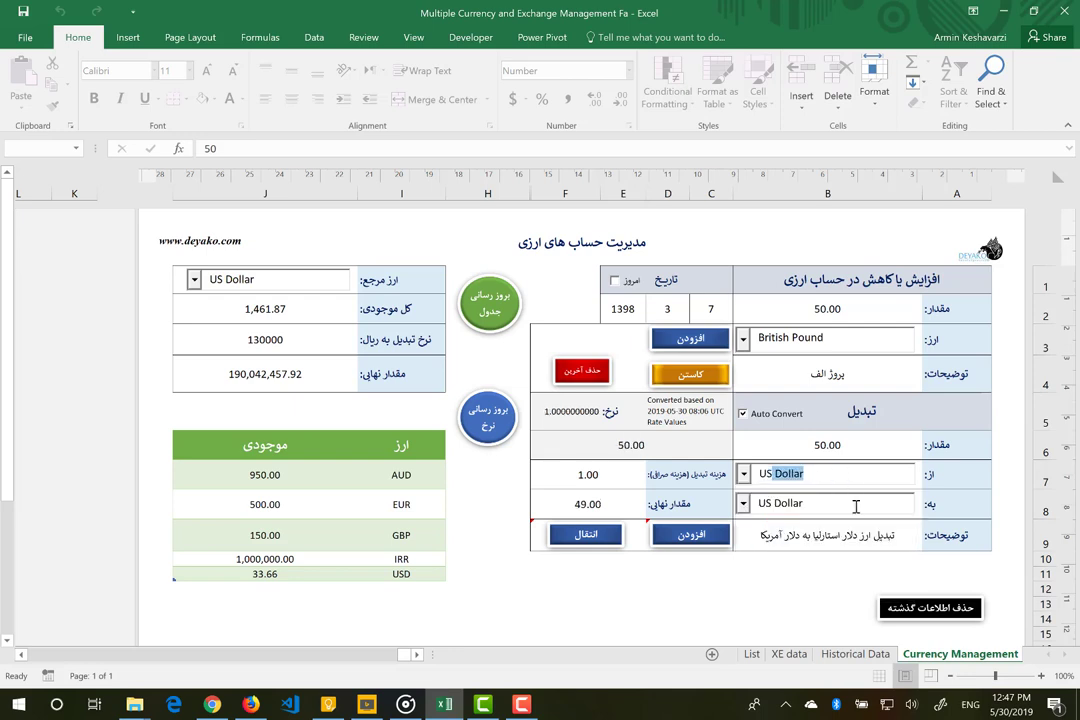
click(803, 505)
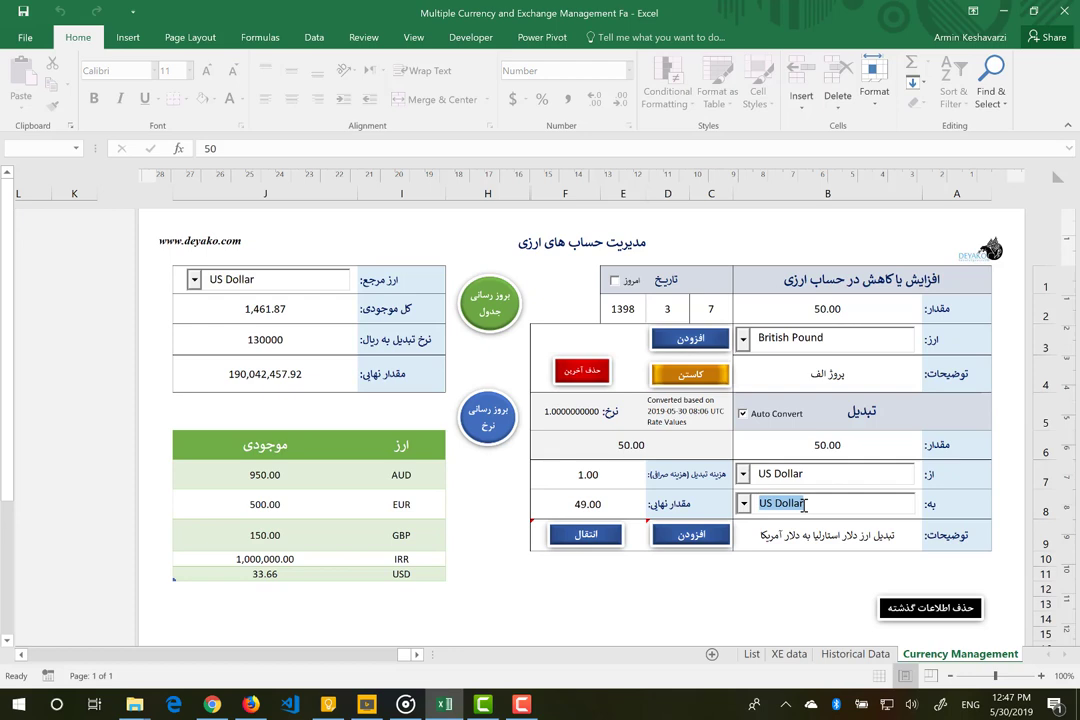
text(Bir)
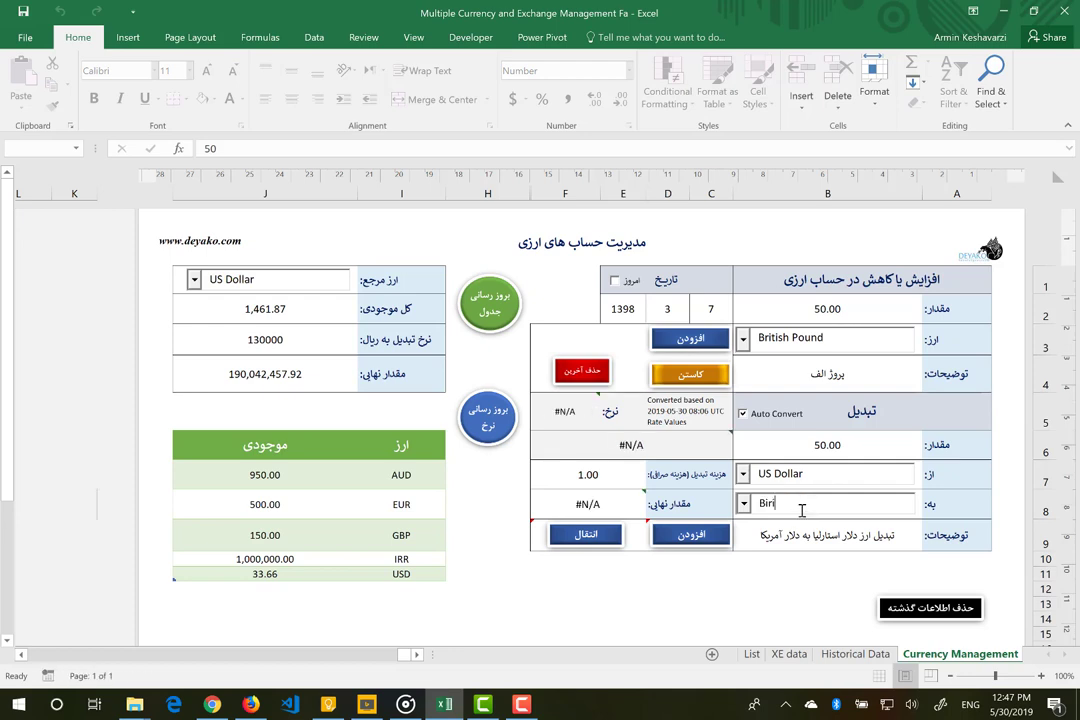
key(BackSpace)
key(BackSpace)
key(BackSpace)
text(r)
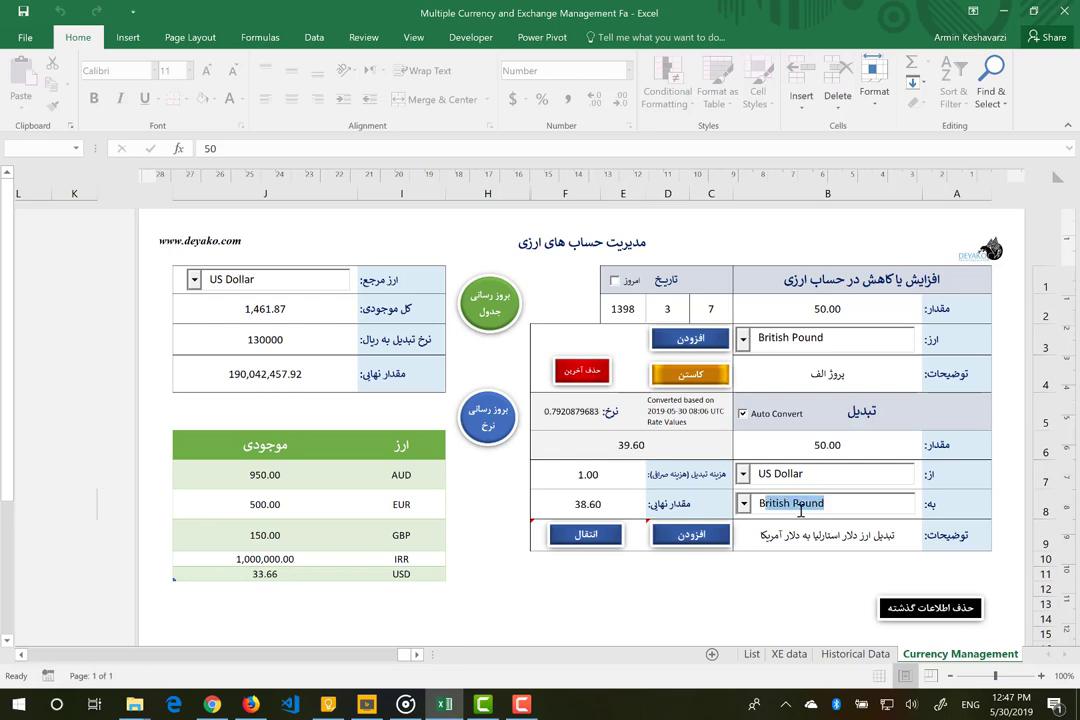
click(810, 535)
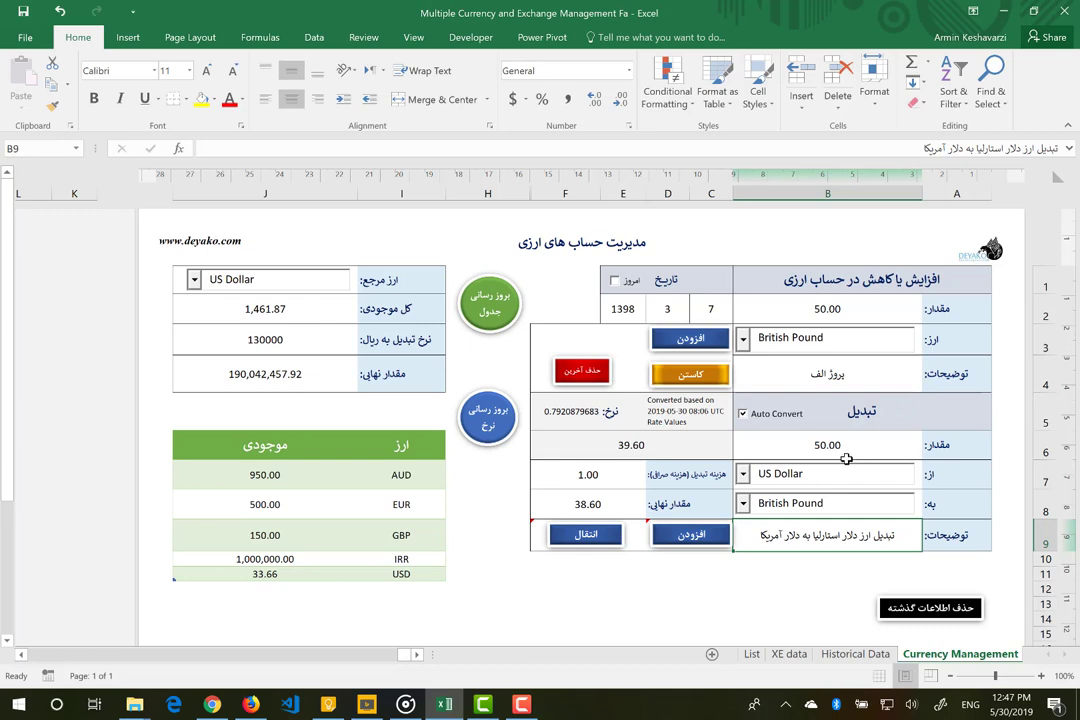
Step: Add the converted 38.60 British Pounds to the balances and confirm the Done! message
click(614, 454)
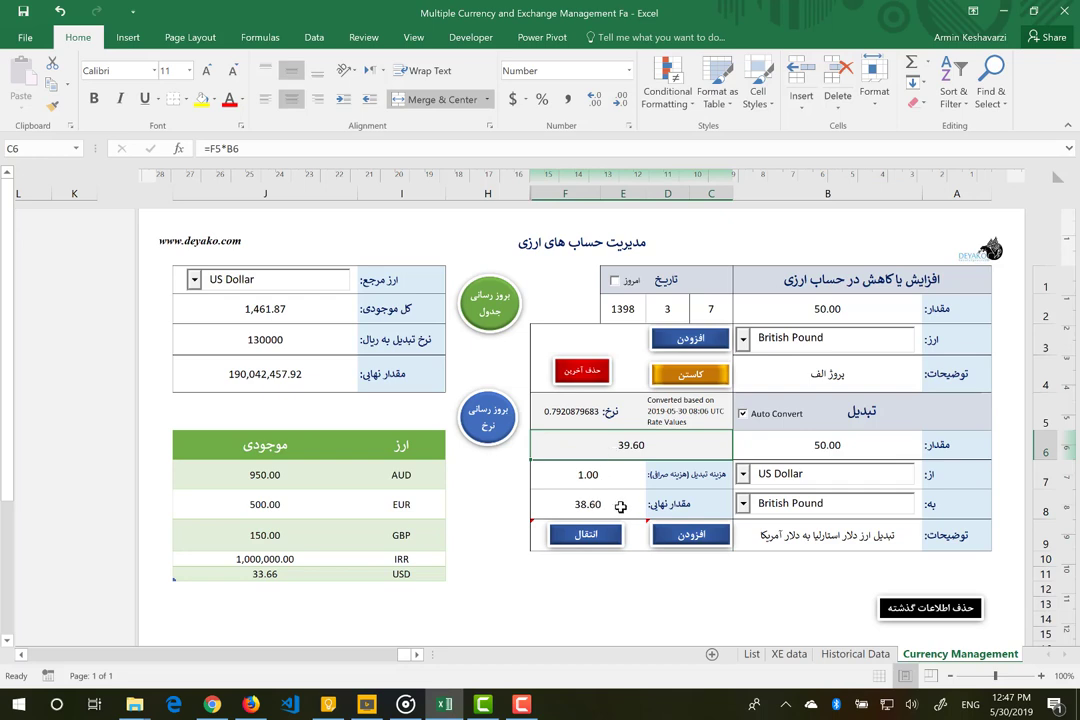
click(620, 503)
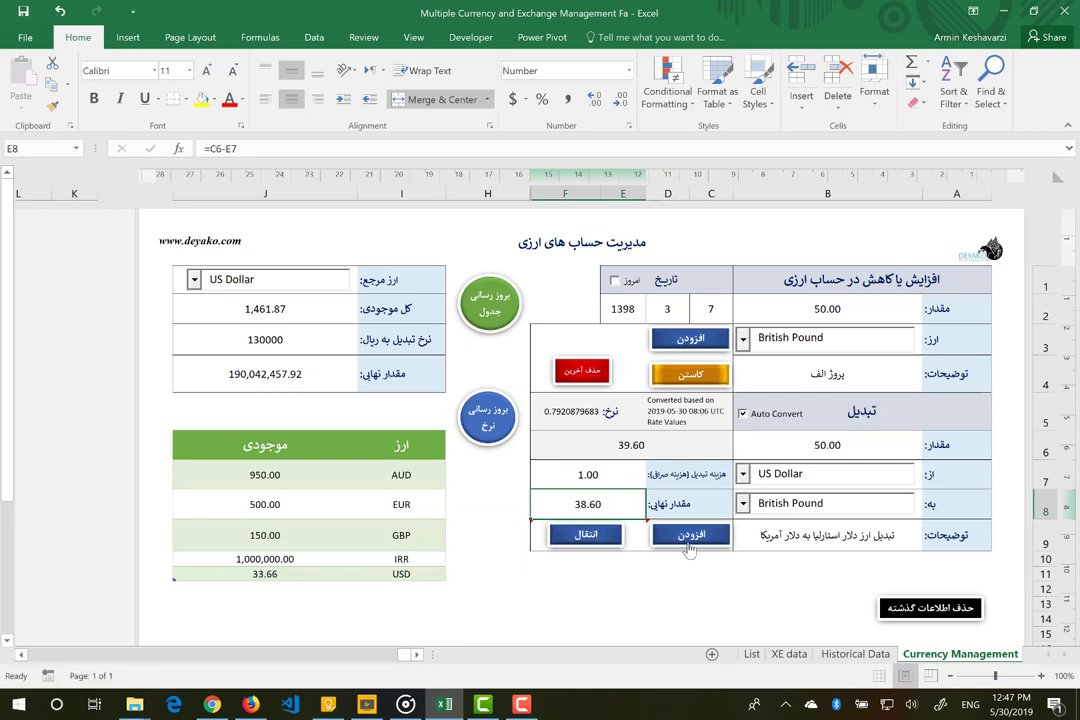
click(704, 545)
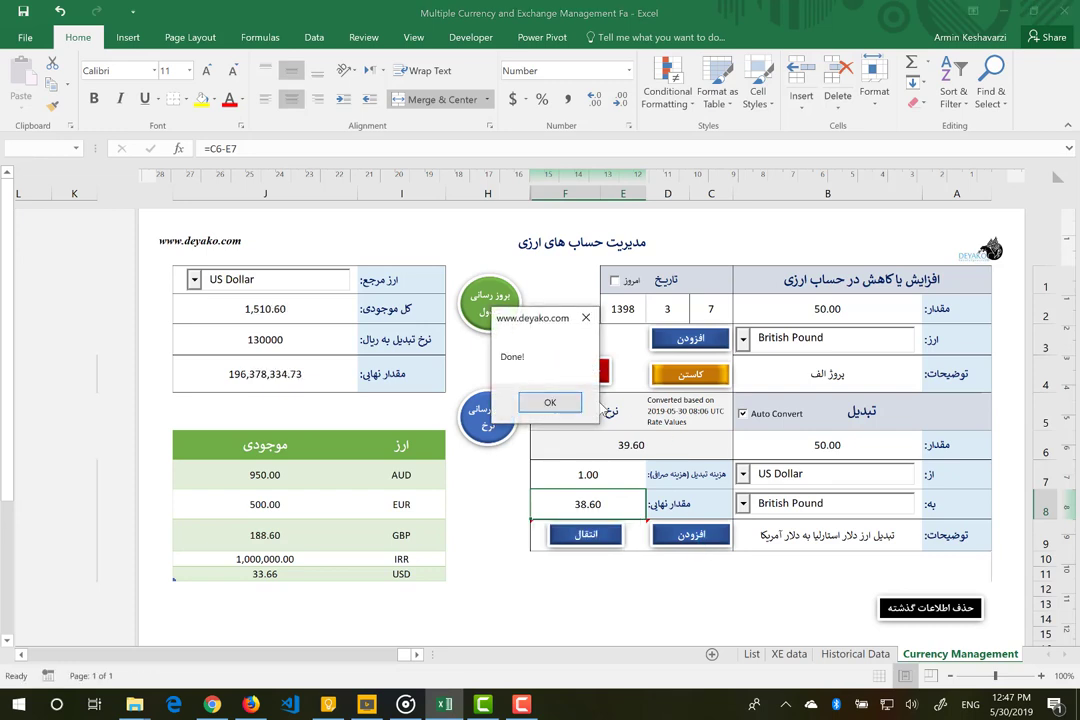
click(550, 403)
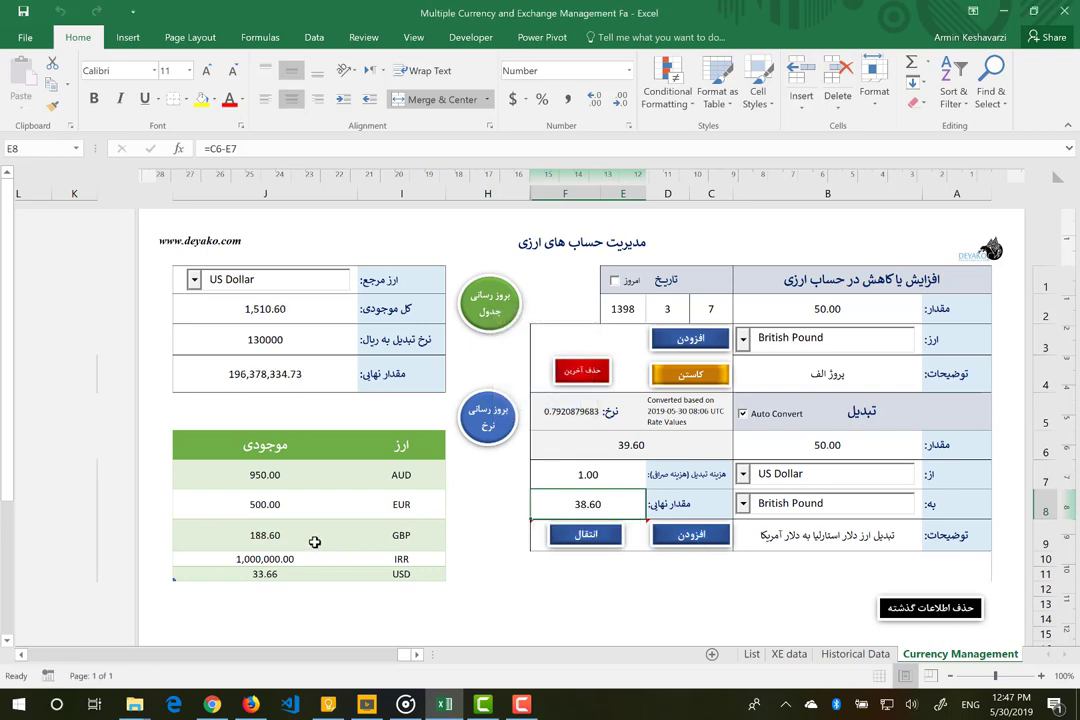
Step: AutoFit Historical Data column J to show the 38.60439842 GBP entry, then return to Currency Management
click(284, 536)
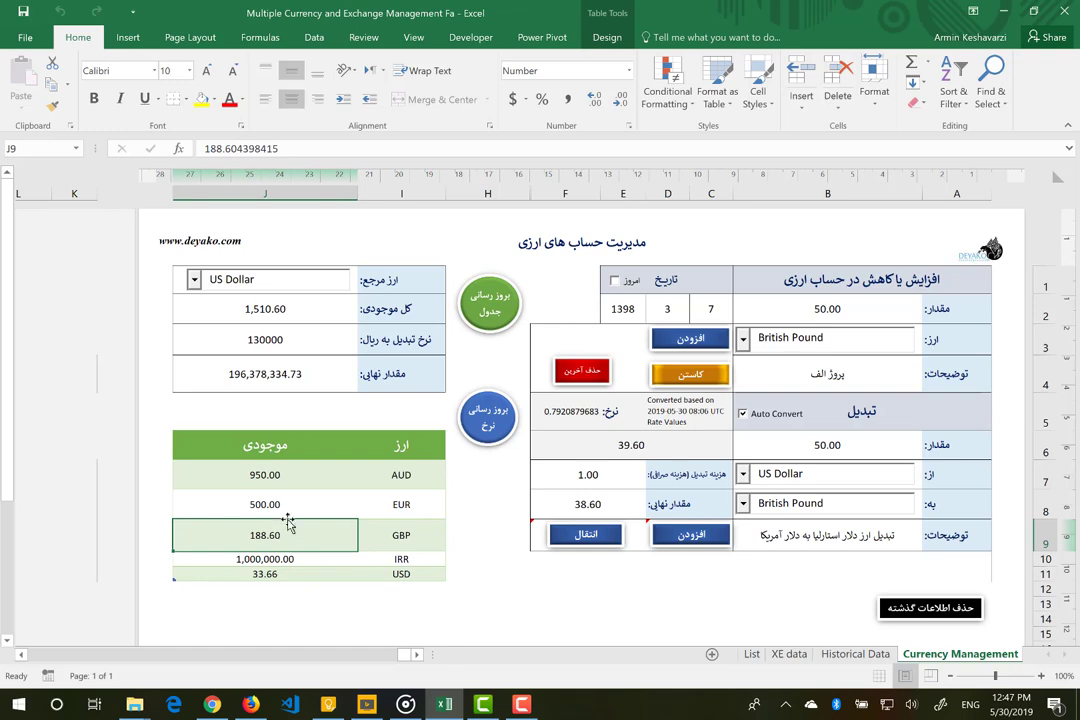
click(855, 654)
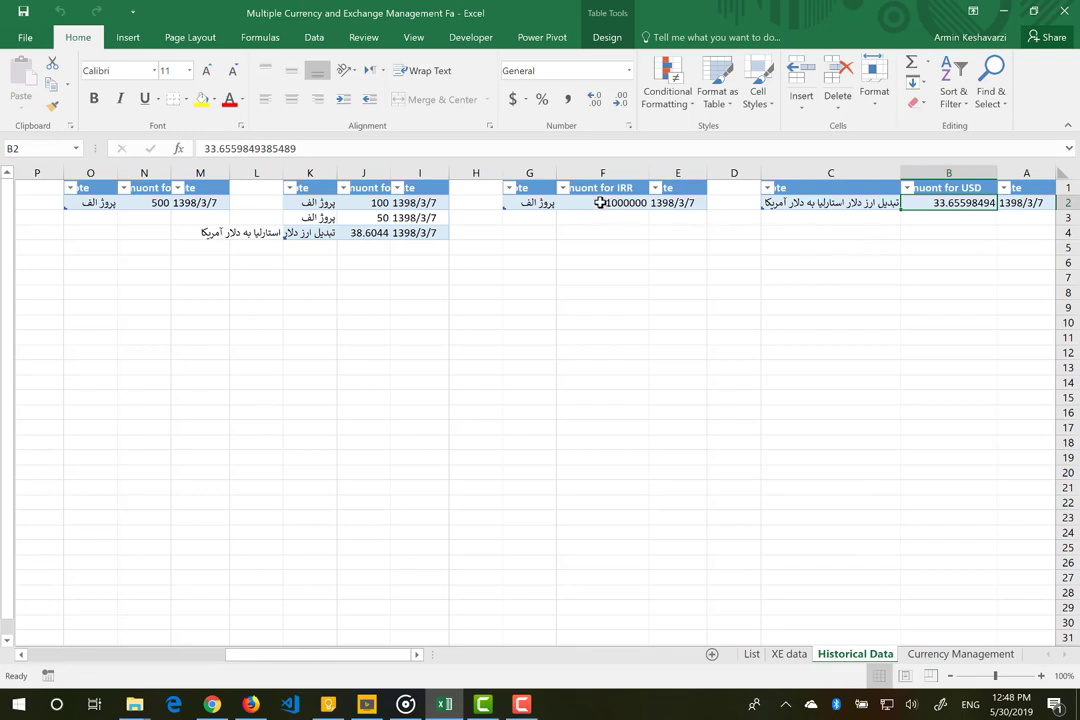
double_click(337, 172)
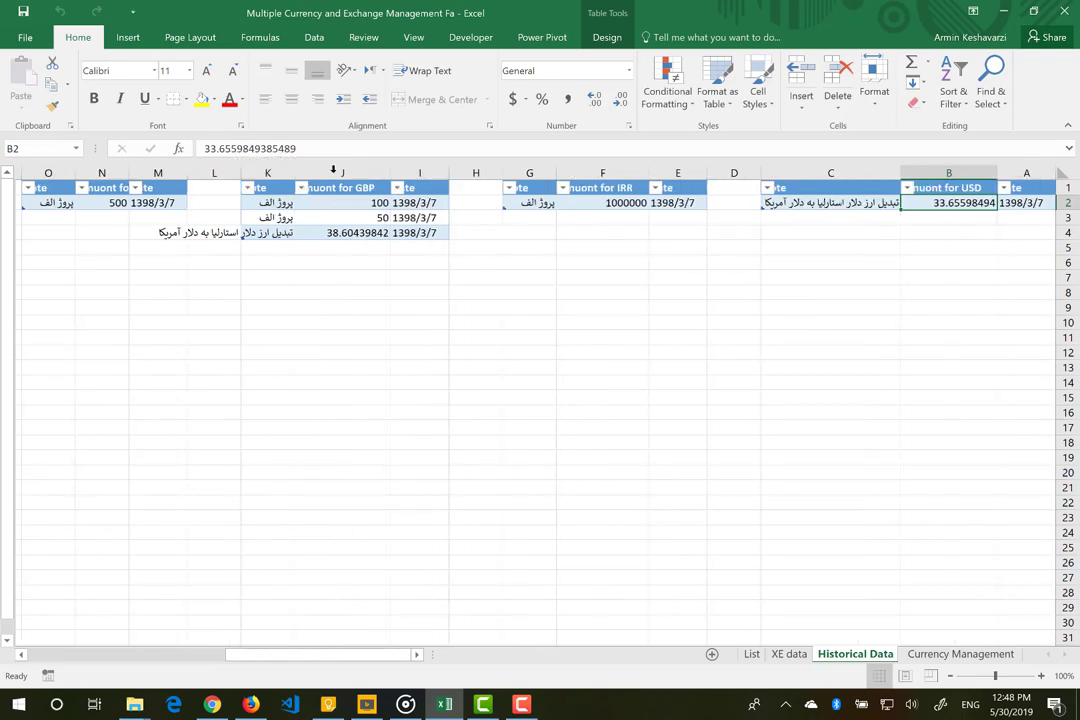
click(345, 233)
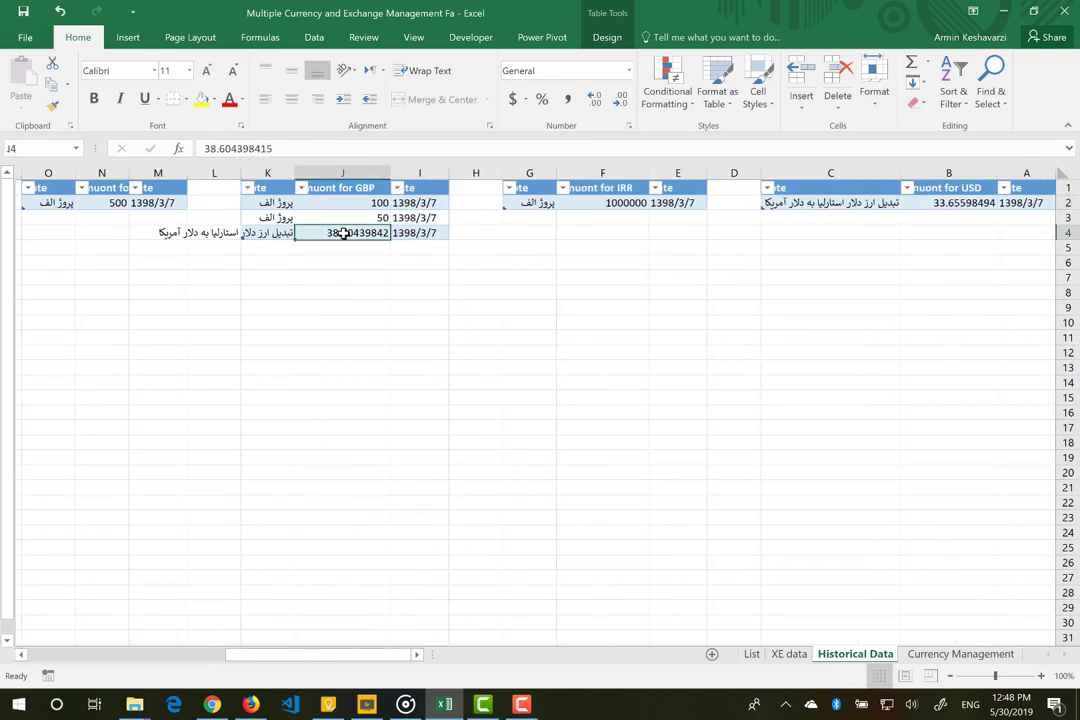
click(260, 234)
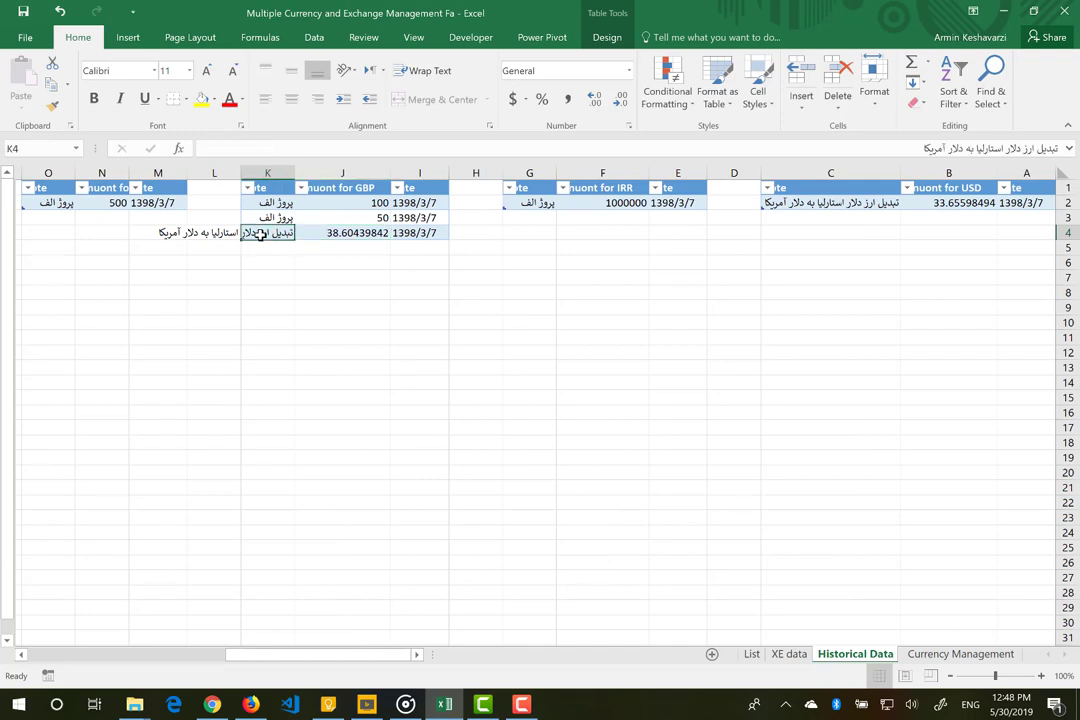
click(960, 653)
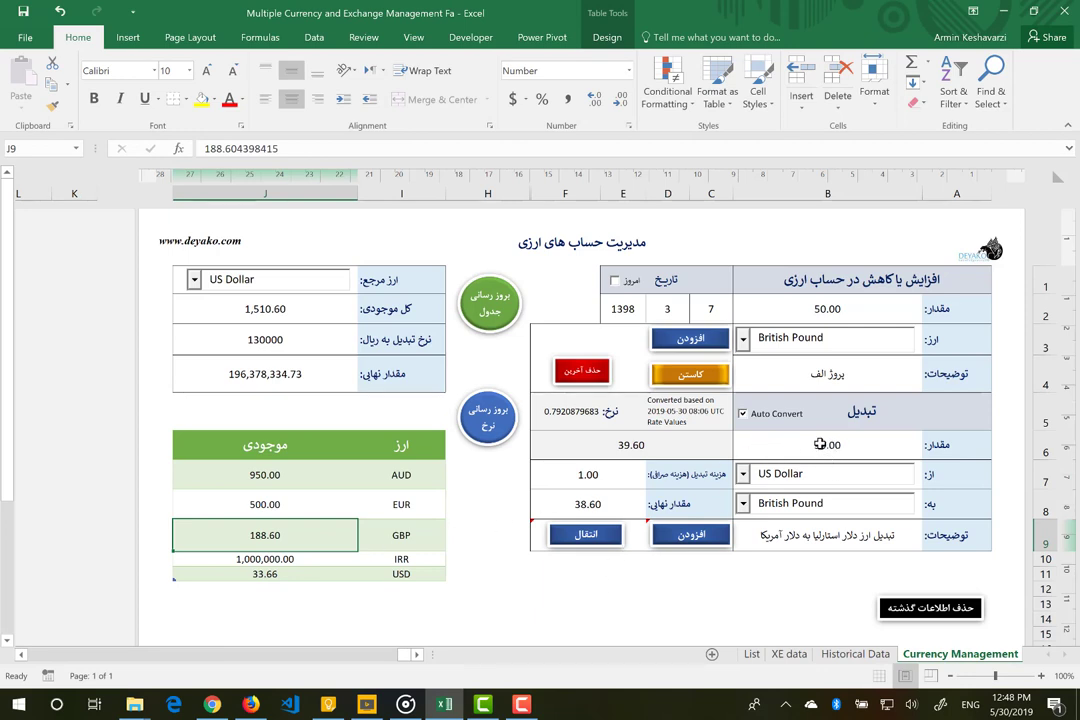
Step: Change the target currency of the 50 US Dollar conversion to Iranian Rial
drag(913, 432, 820, 444)
key(Escape)
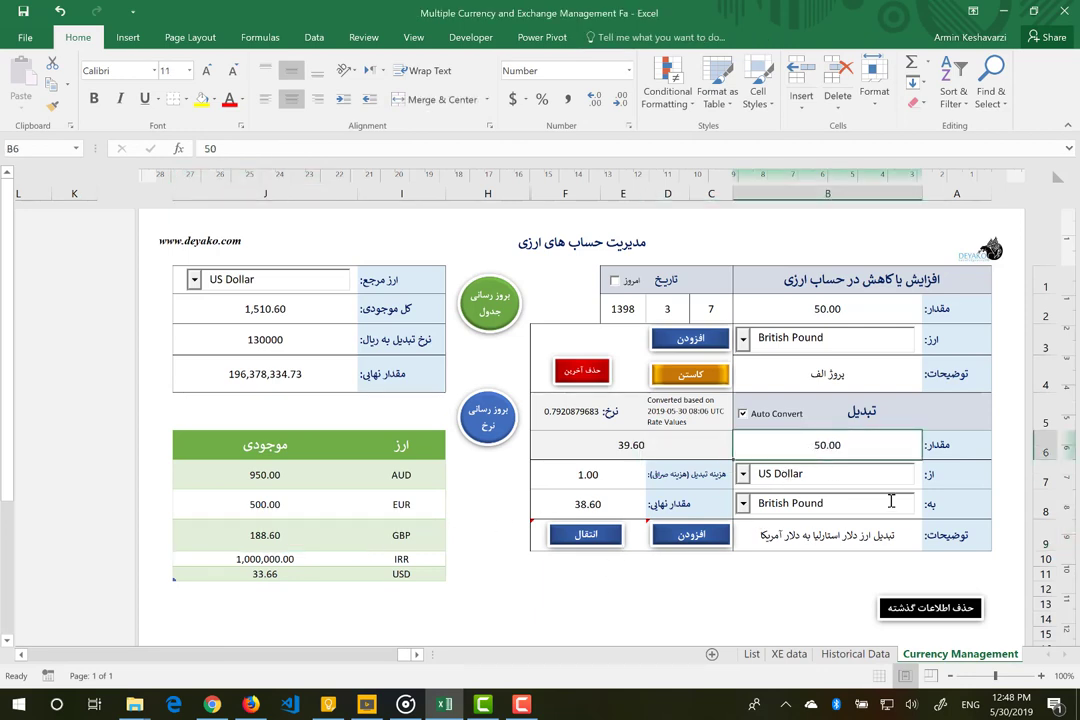
click(831, 531)
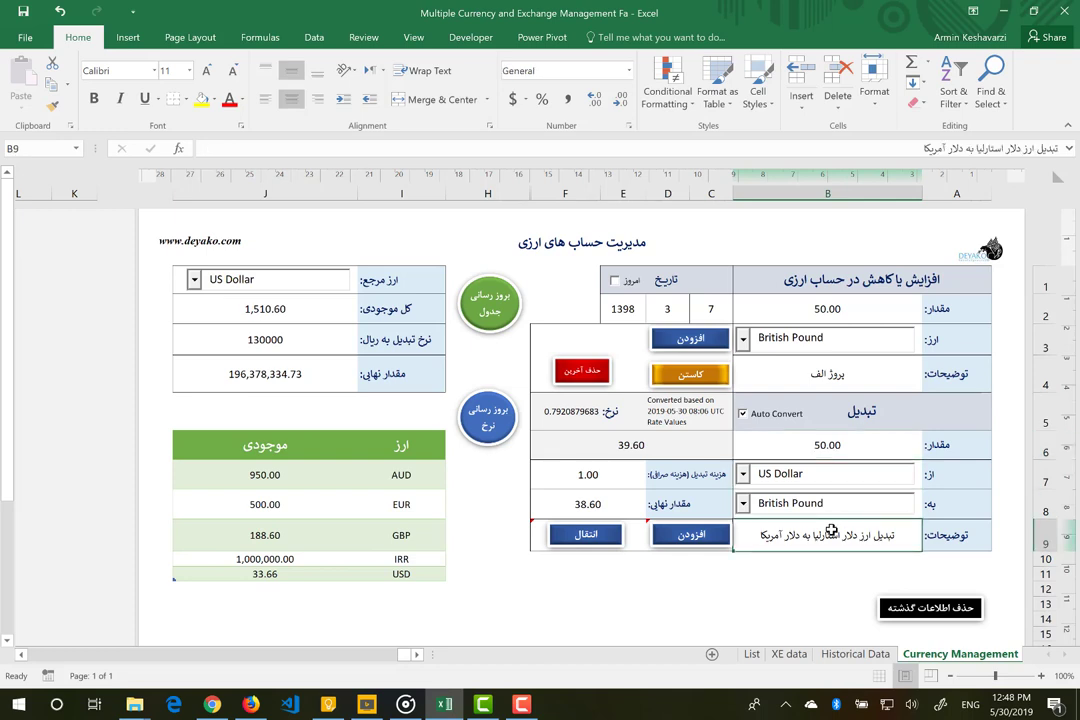
click(818, 449)
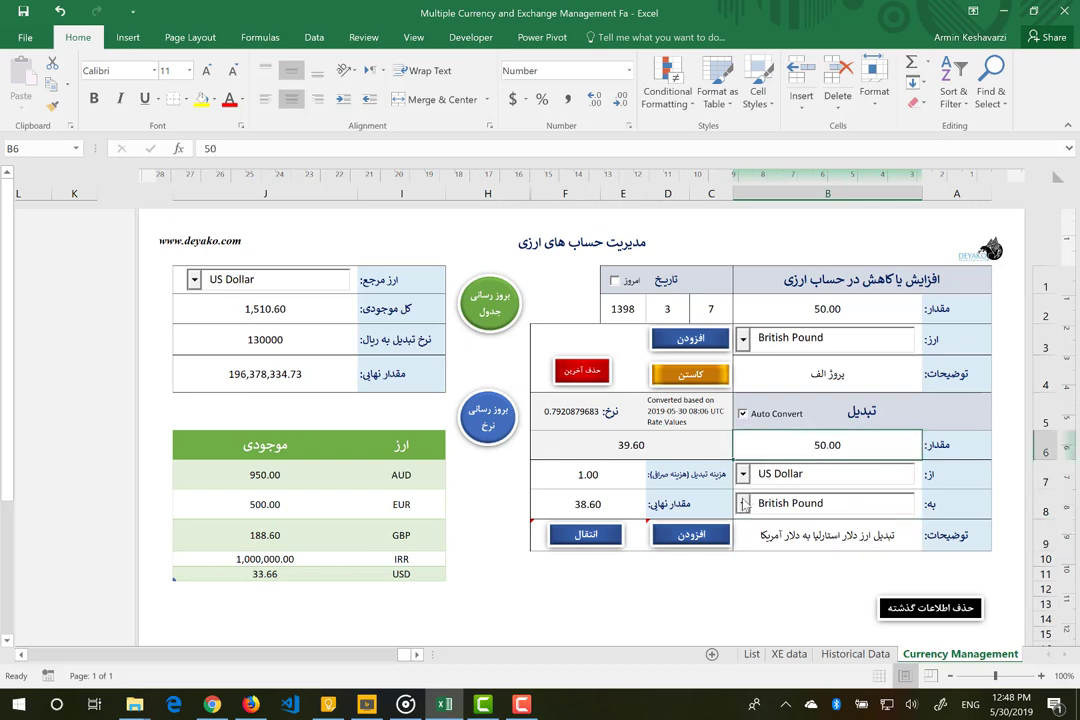
click(743, 505)
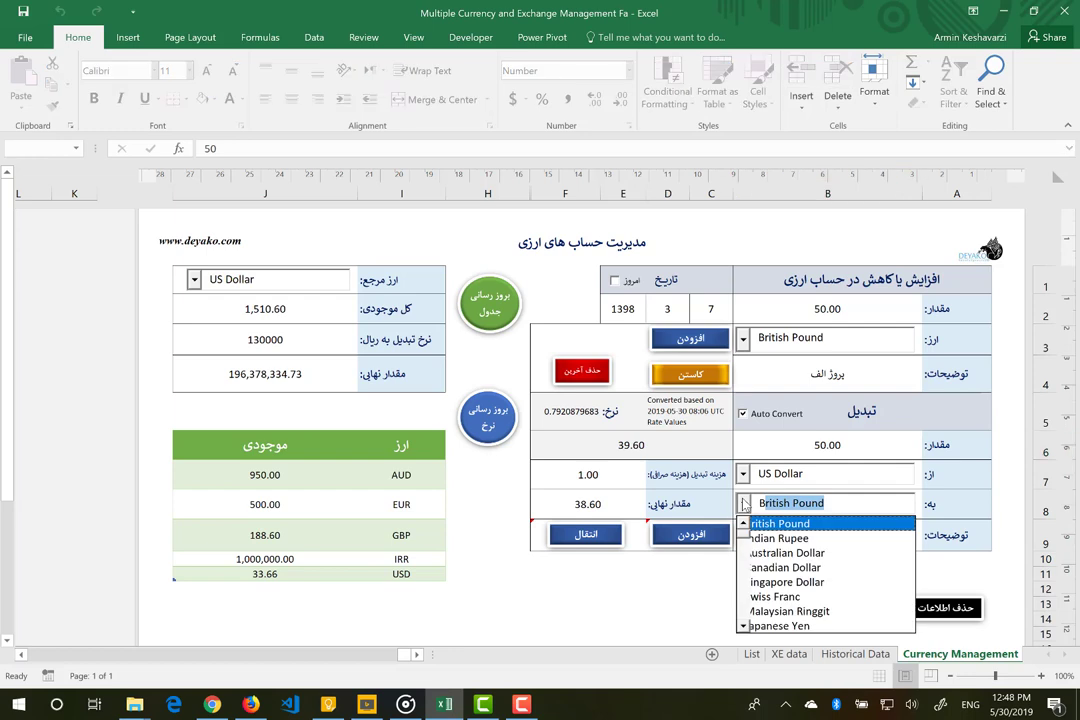
text(هشده)
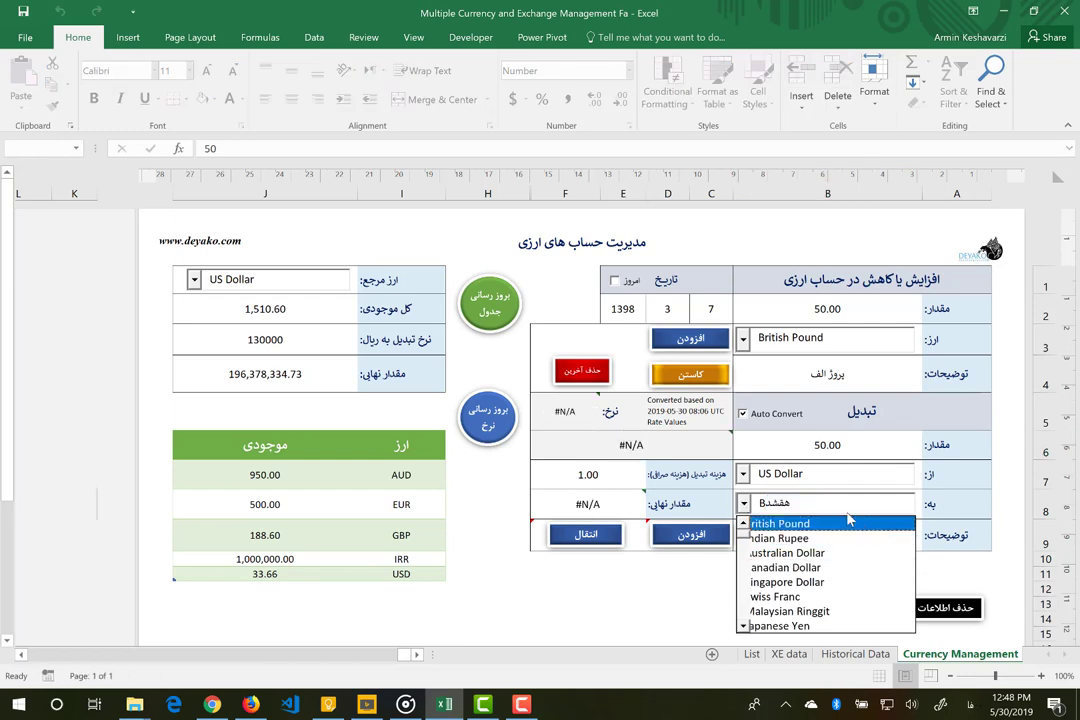
click(833, 502)
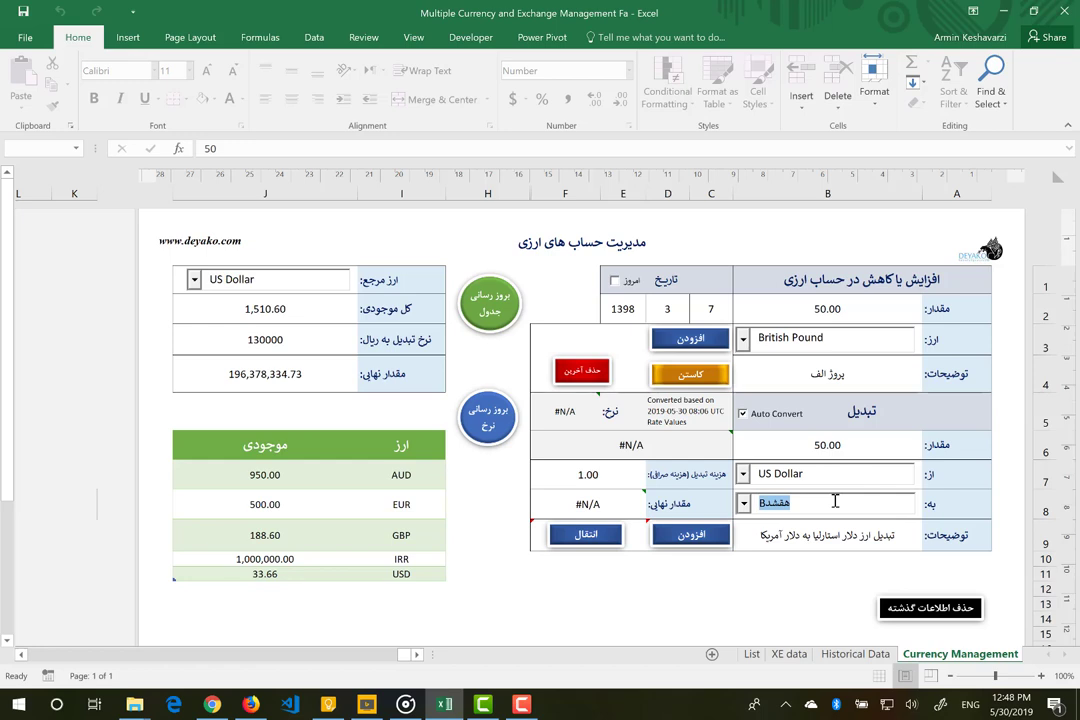
text(Iranian Rial)
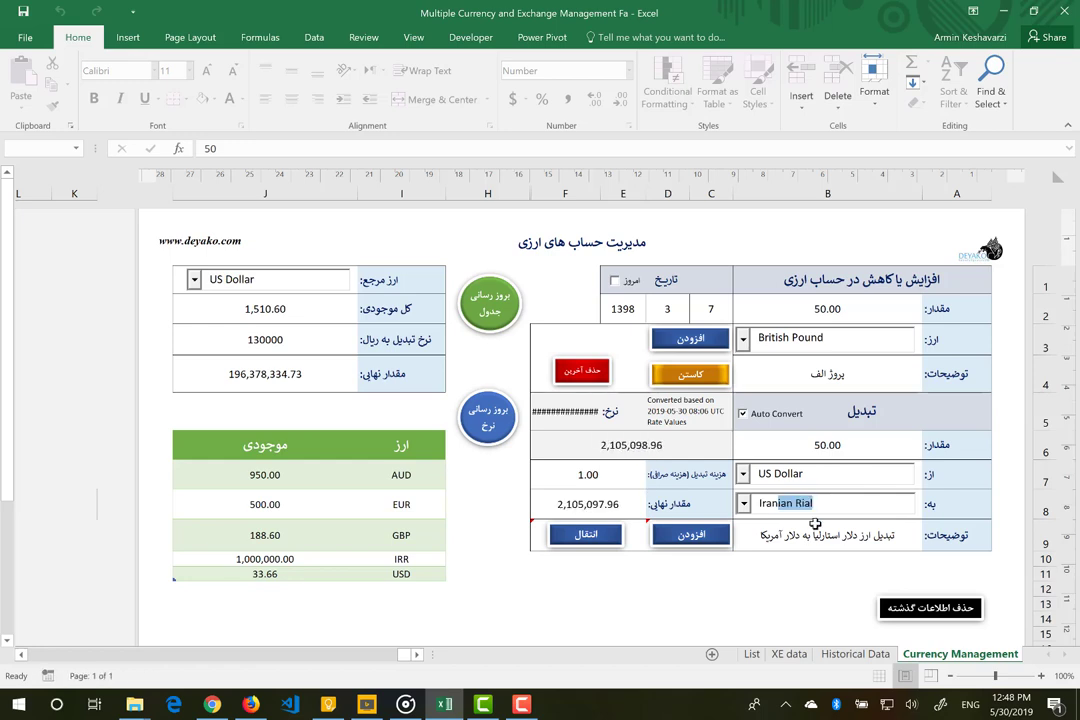
click(811, 538)
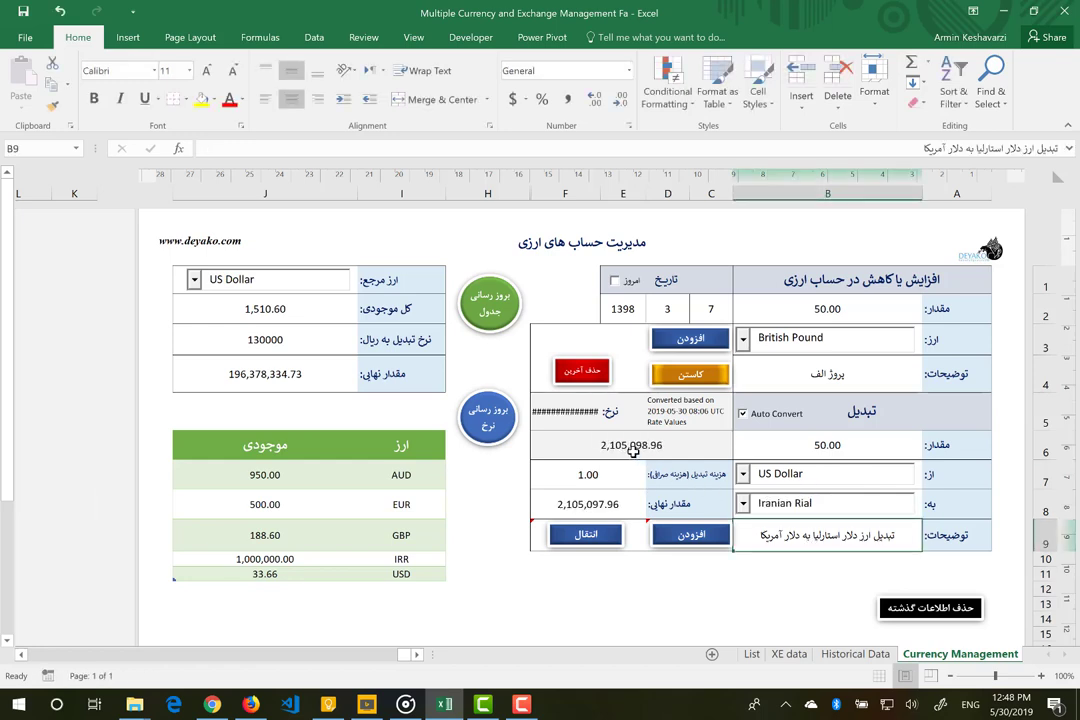
Step: Decrease decimals on the F5 rate until it displays 42,101.979138096
click(578, 420)
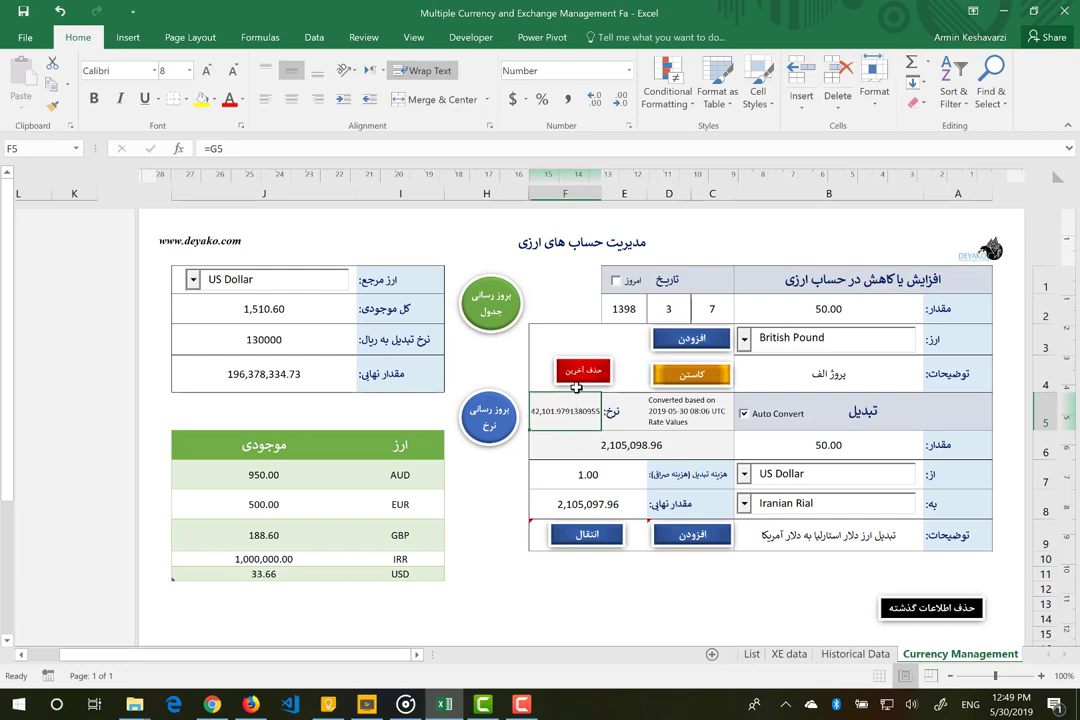
click(620, 98)
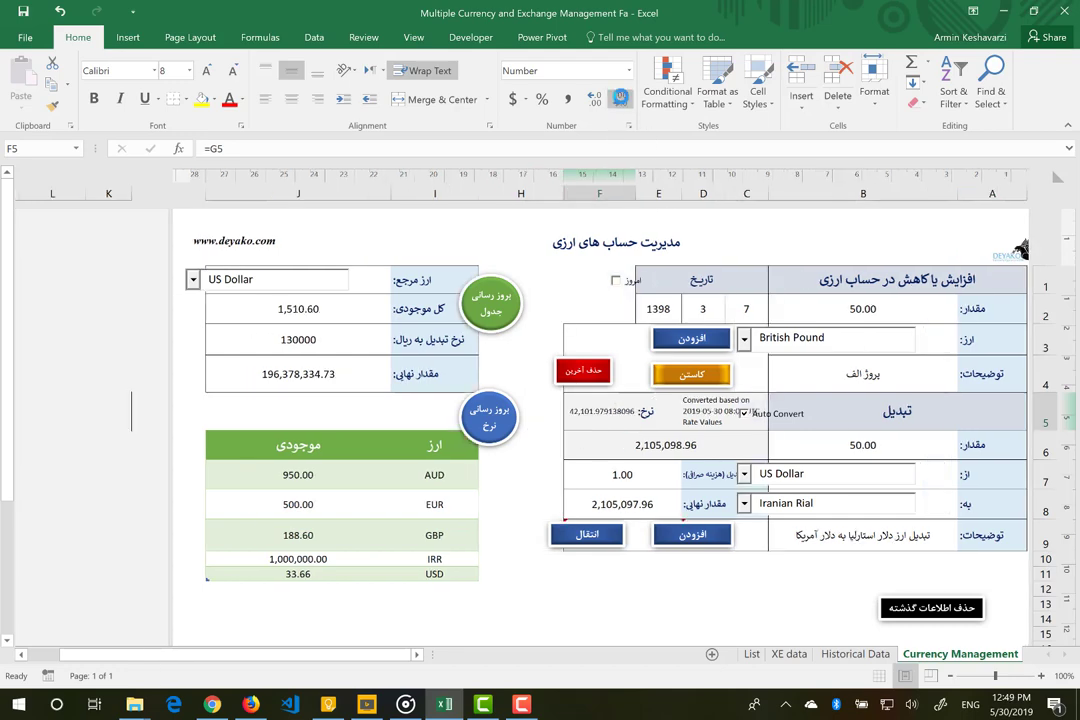
click(620, 98)
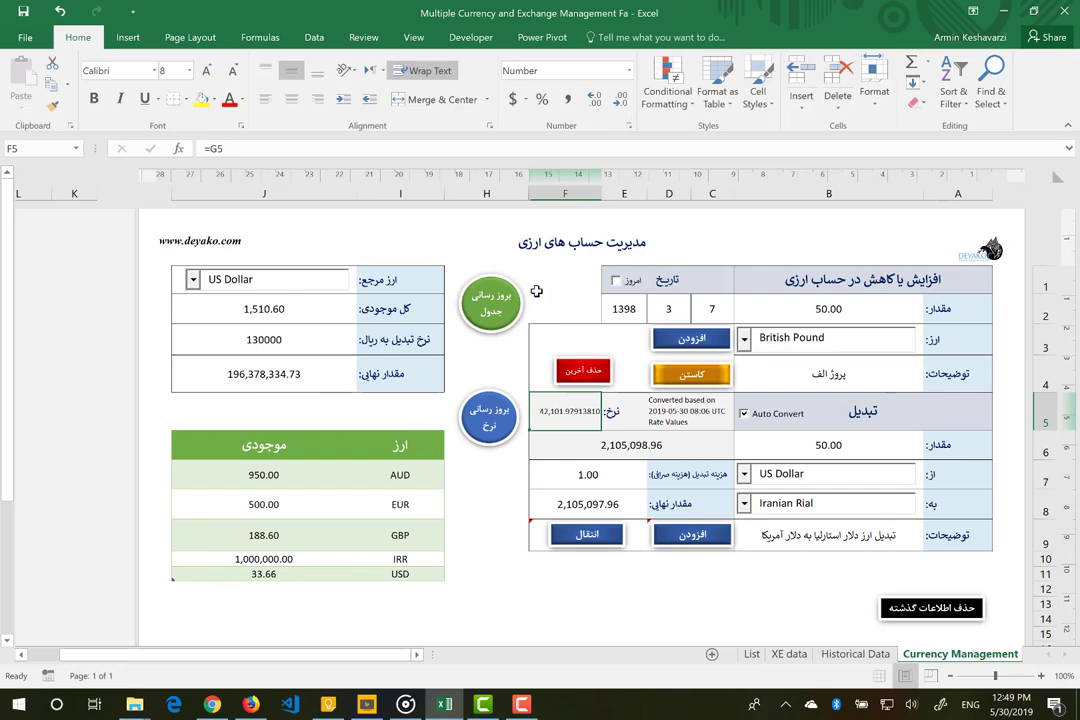
key(ctrl+z)
key(ctrl+z)
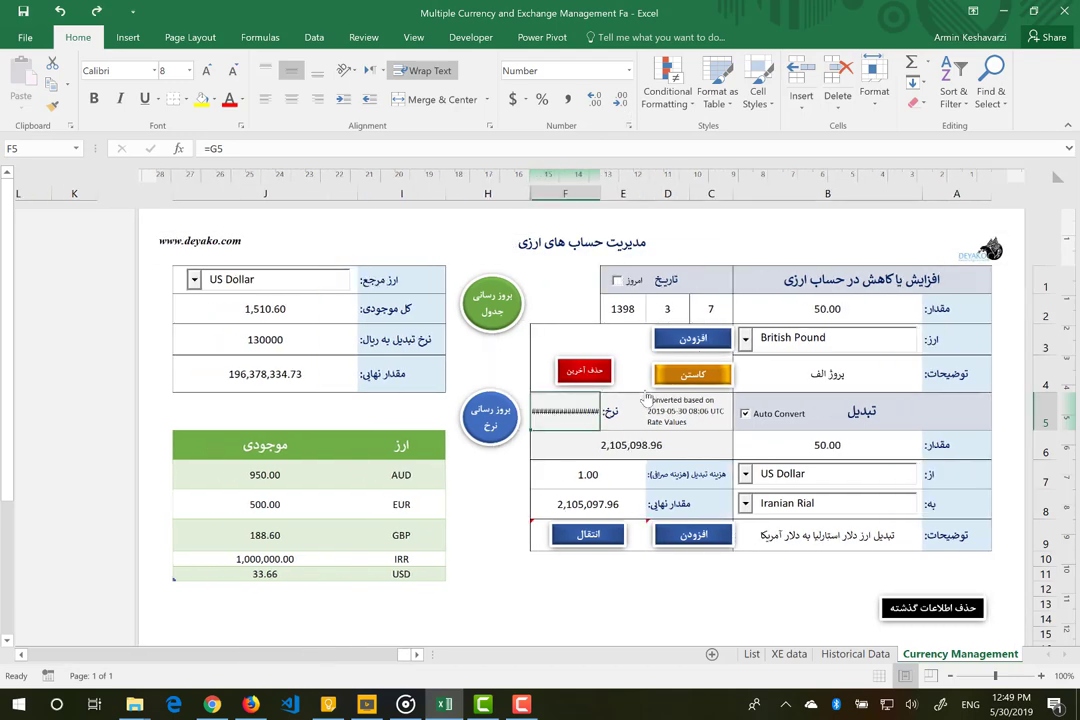
click(618, 102)
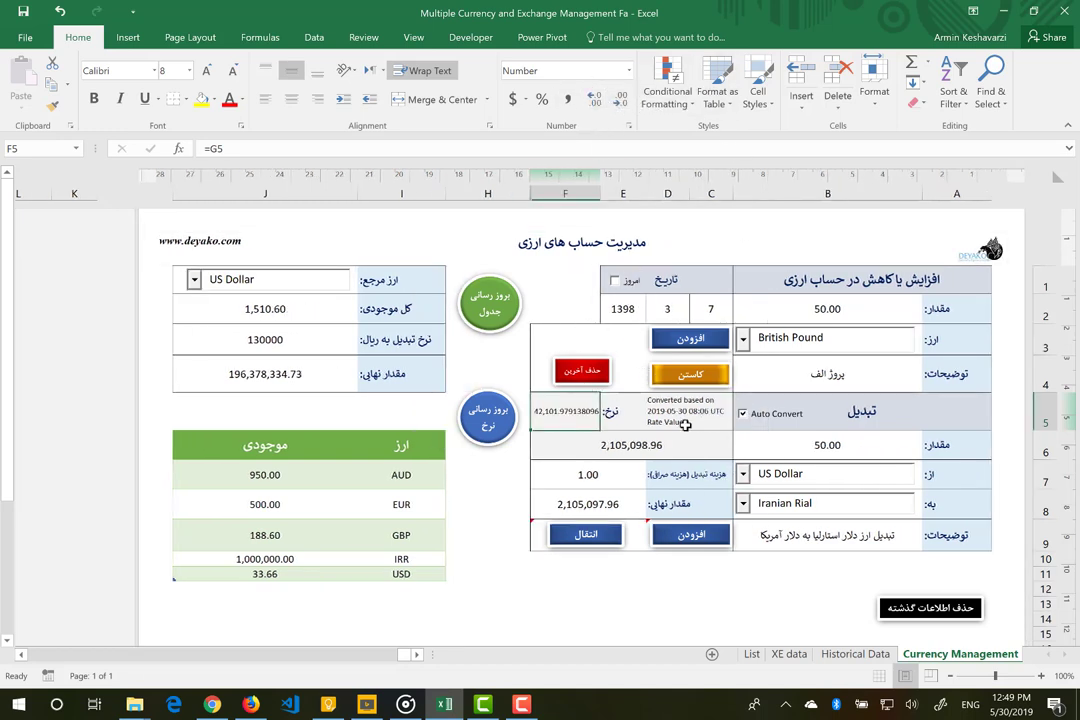
click(640, 457)
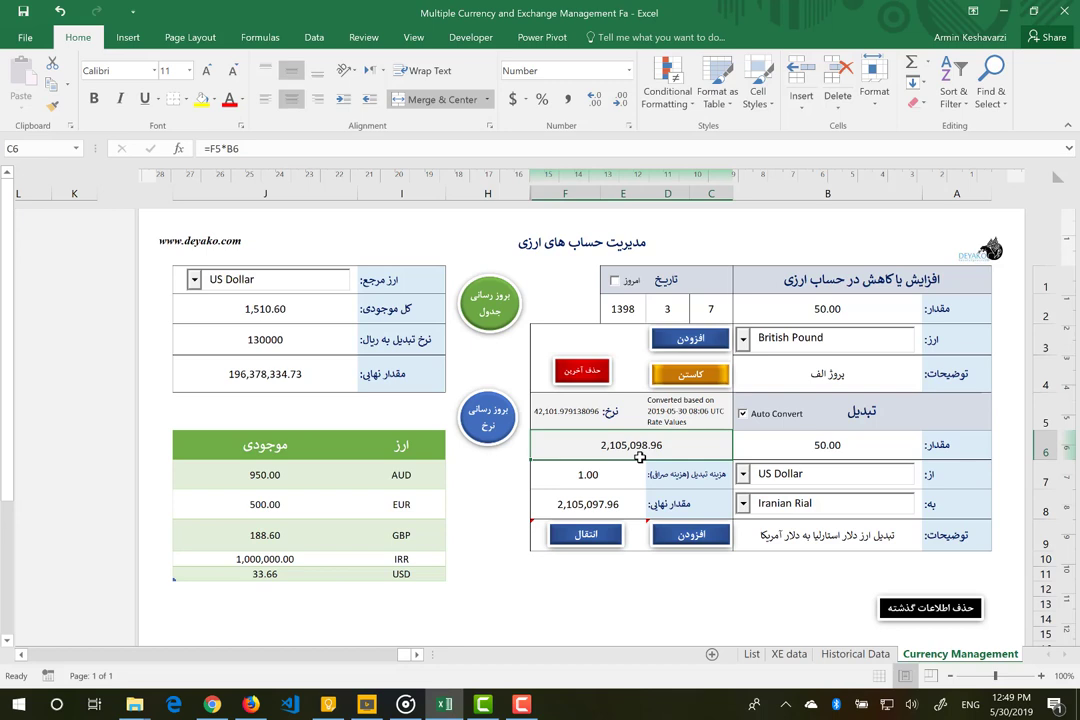
Step: Turn off Auto Convert and enter a manual exchange rate of 130000 in F5
click(745, 418)
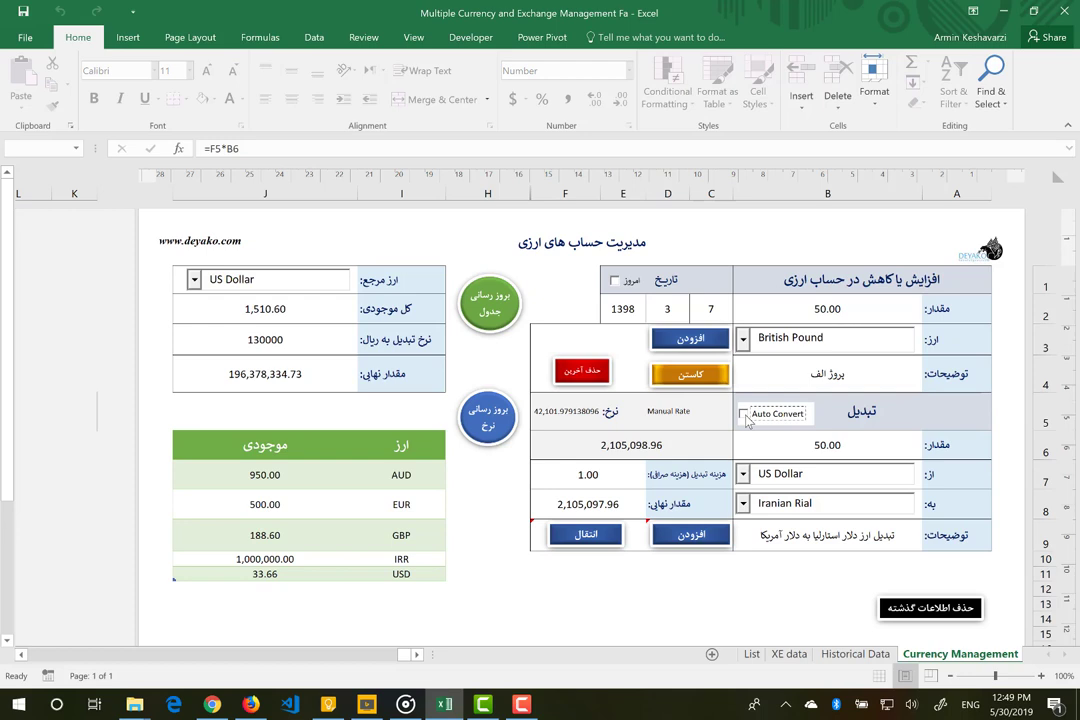
click(745, 416)
click(540, 421)
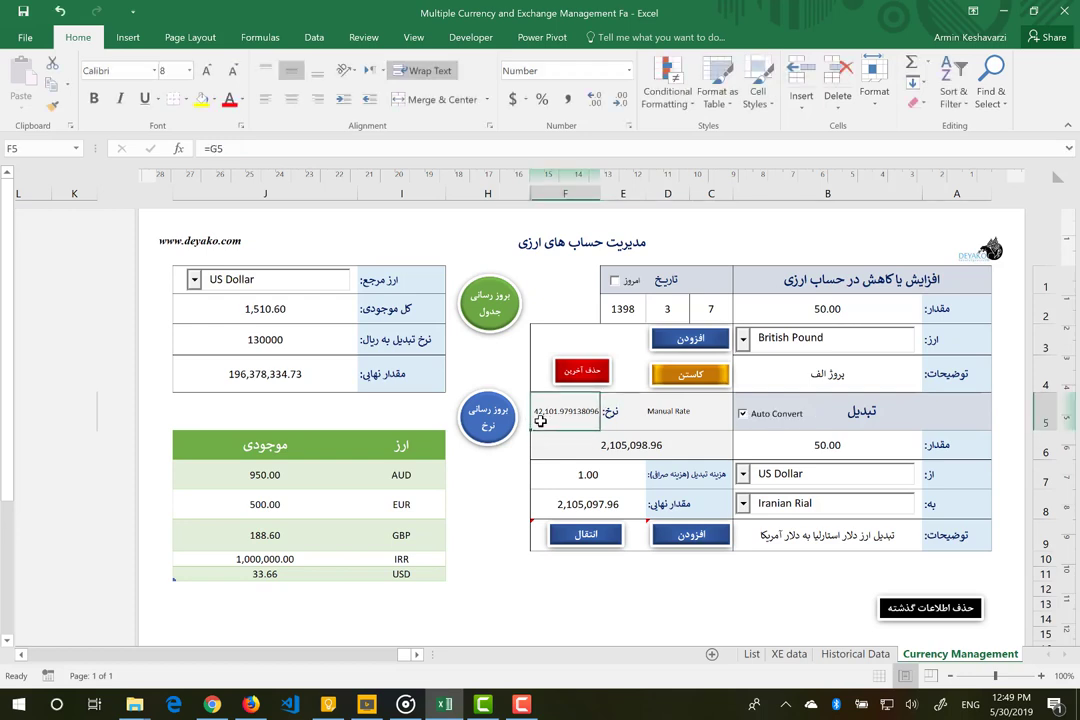
text(130000)
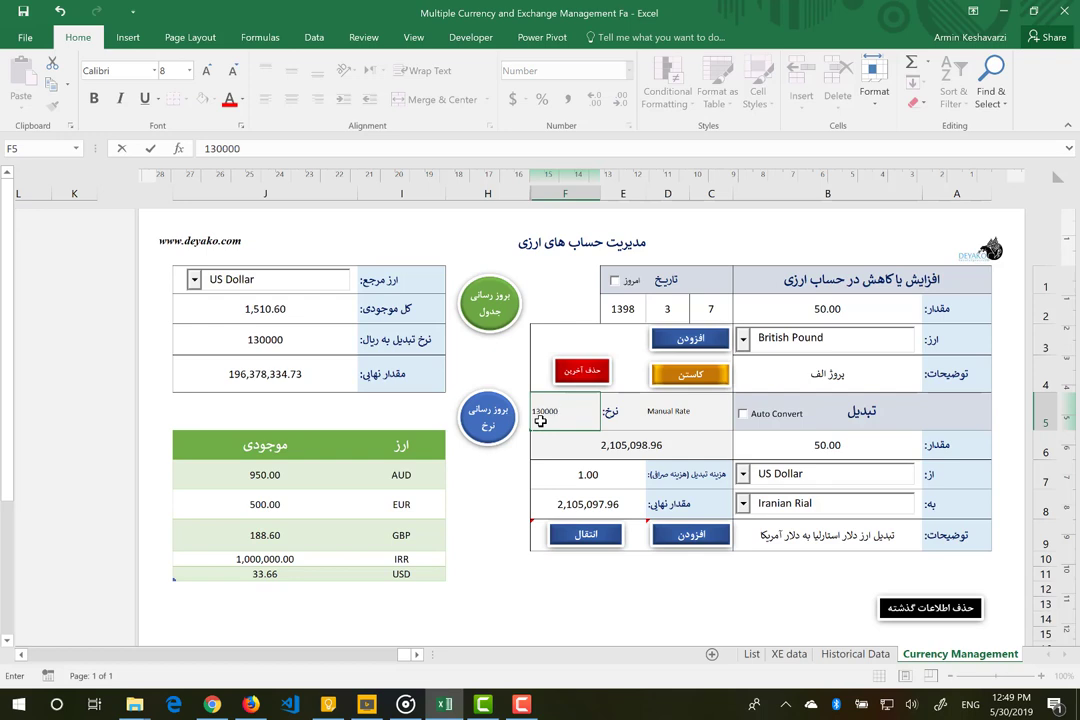
key(Return)
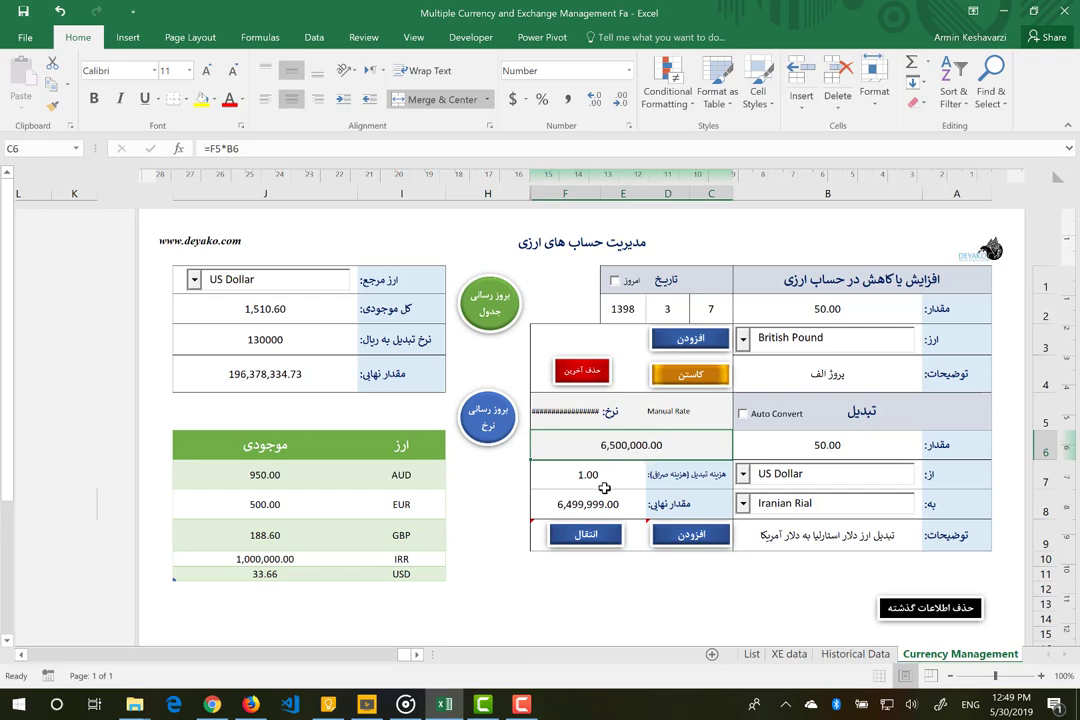
Step: Transfer 50 US Dollars into Iranian Rial, raising the IRR balance to 7,499,999.00
click(604, 487)
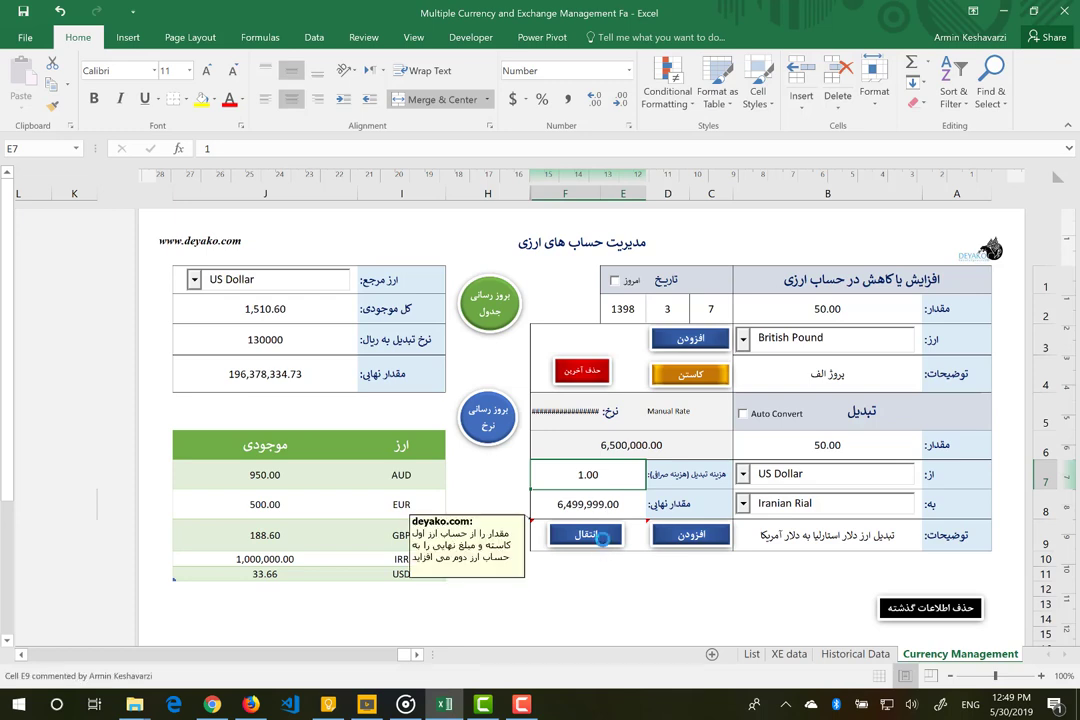
click(604, 545)
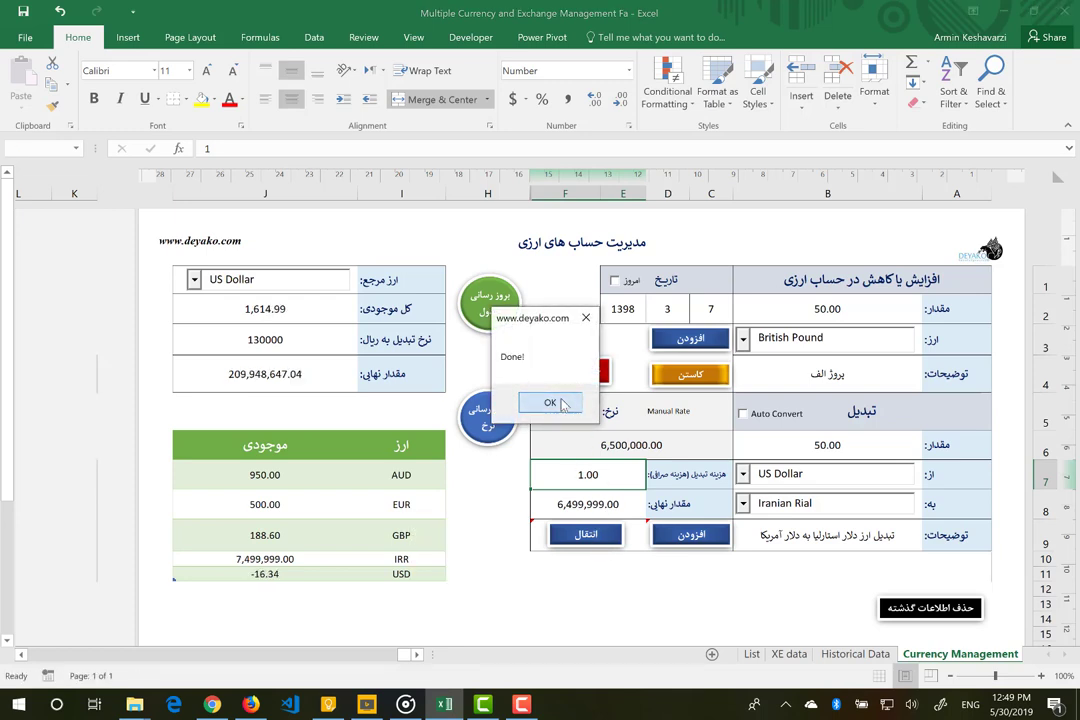
click(561, 402)
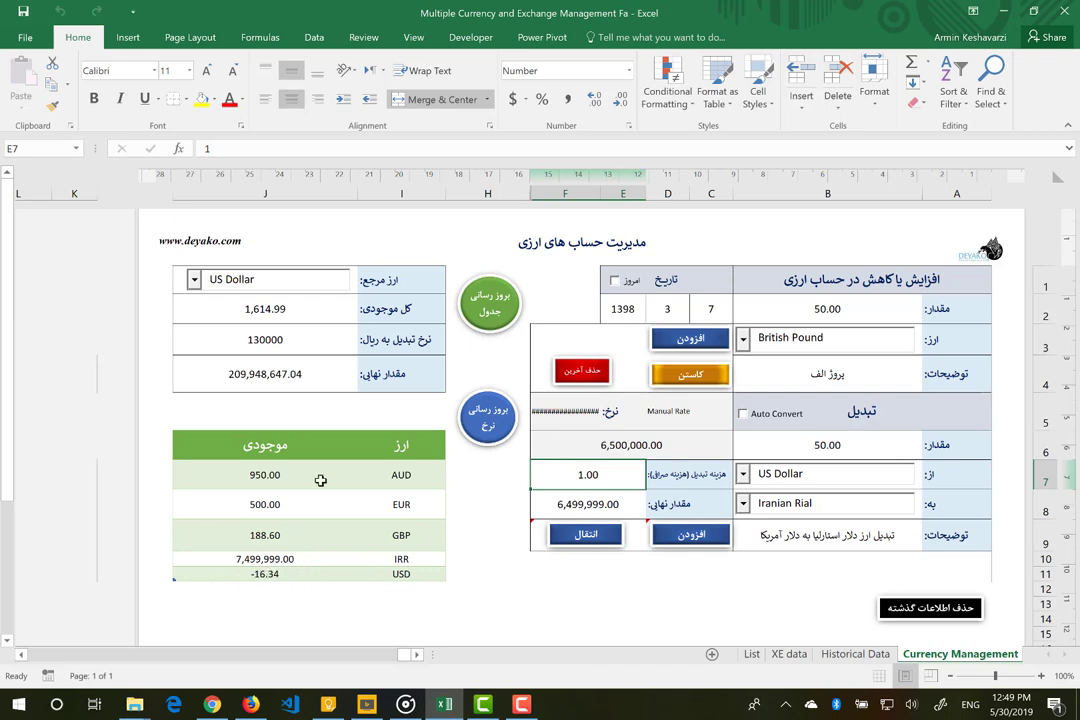
click(270, 559)
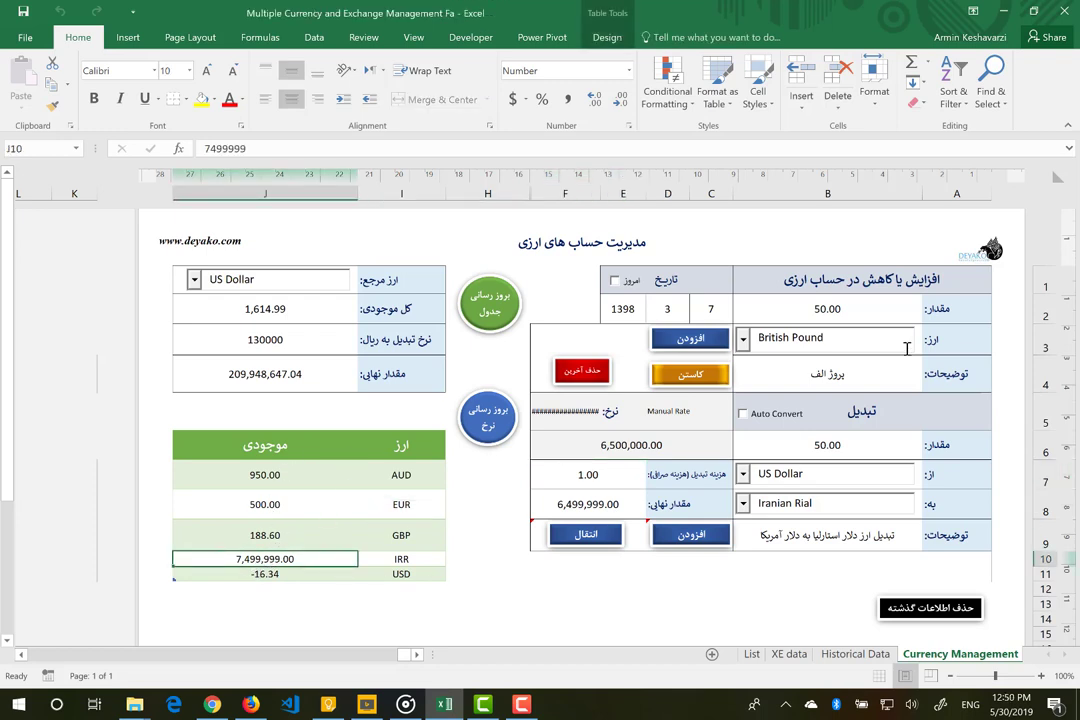
Step: Set the account currency to US Dollar and deposit 50, bringing the total to 1,664.99
click(762, 338)
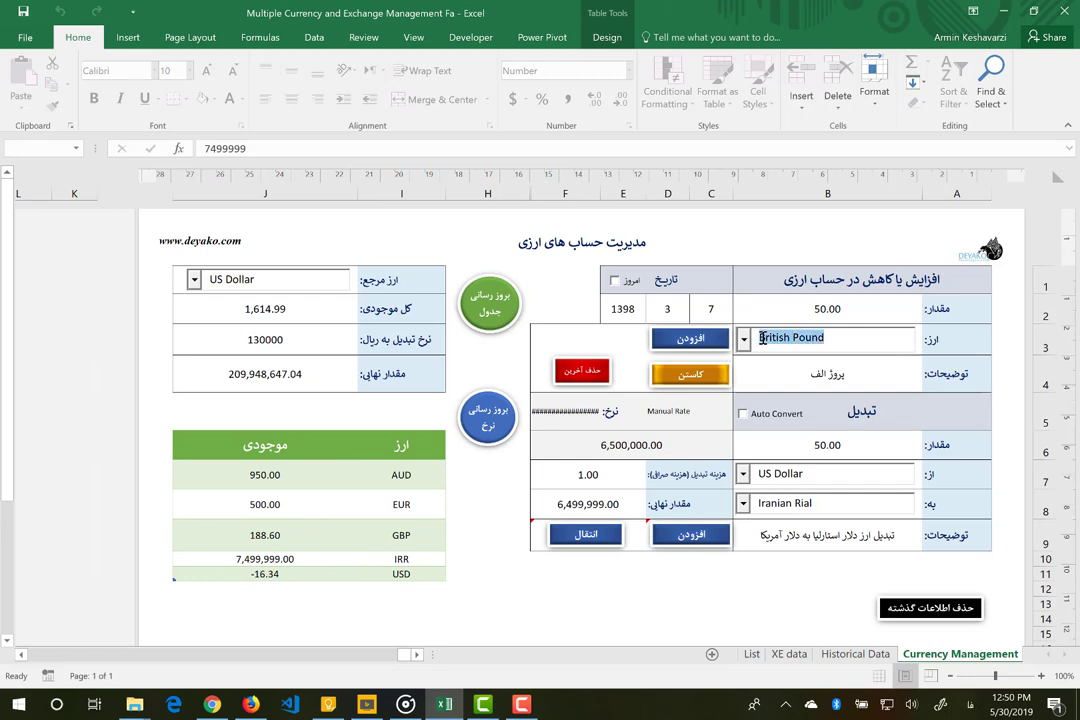
text(عس)
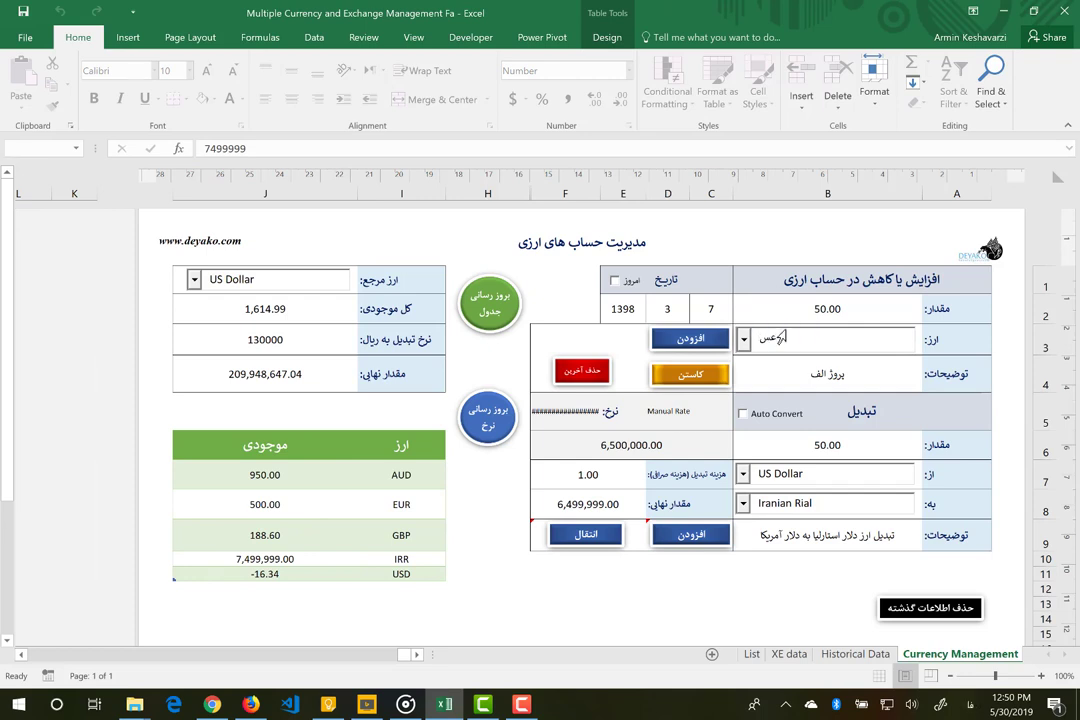
text(US Dollar)
click(817, 375)
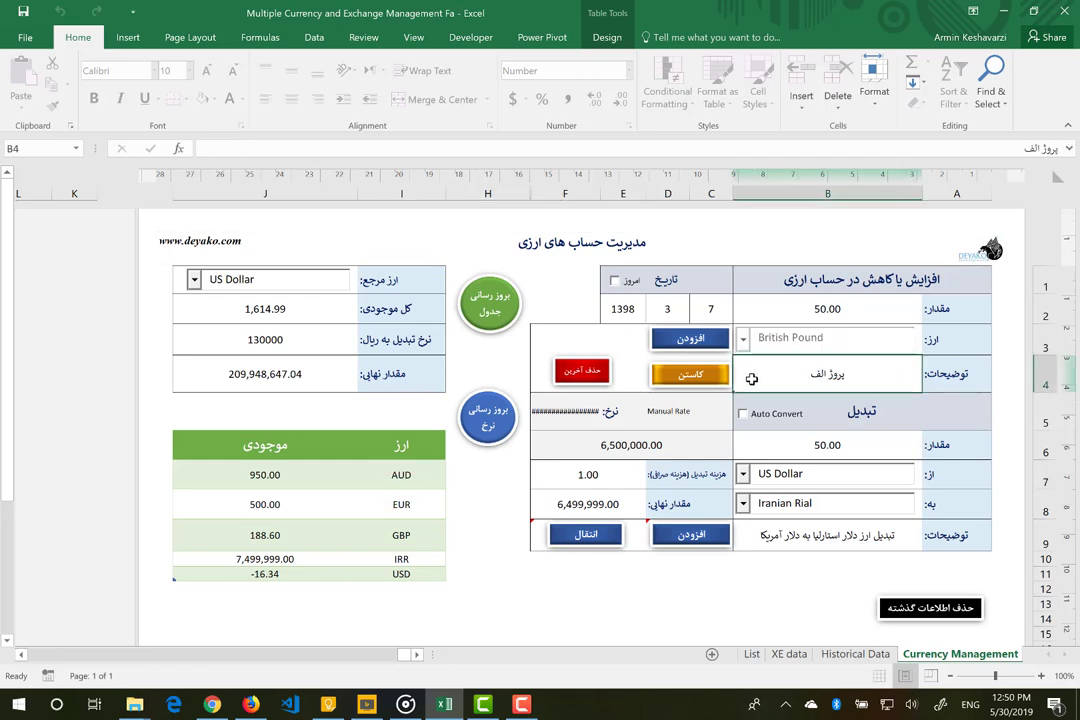
click(688, 340)
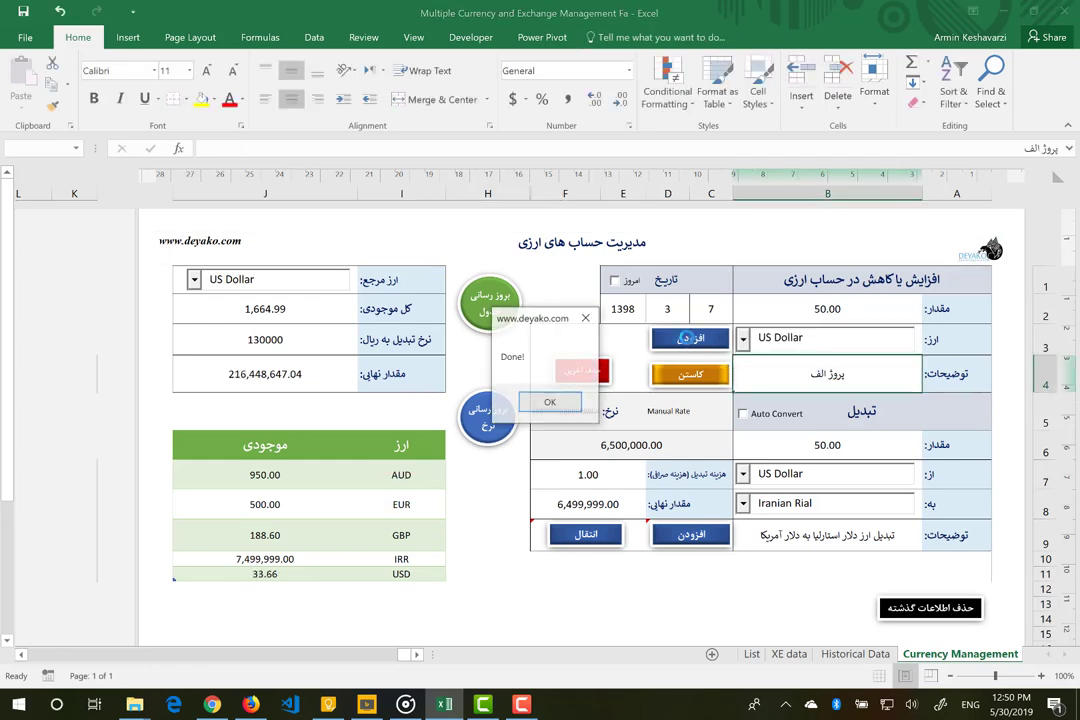
click(550, 403)
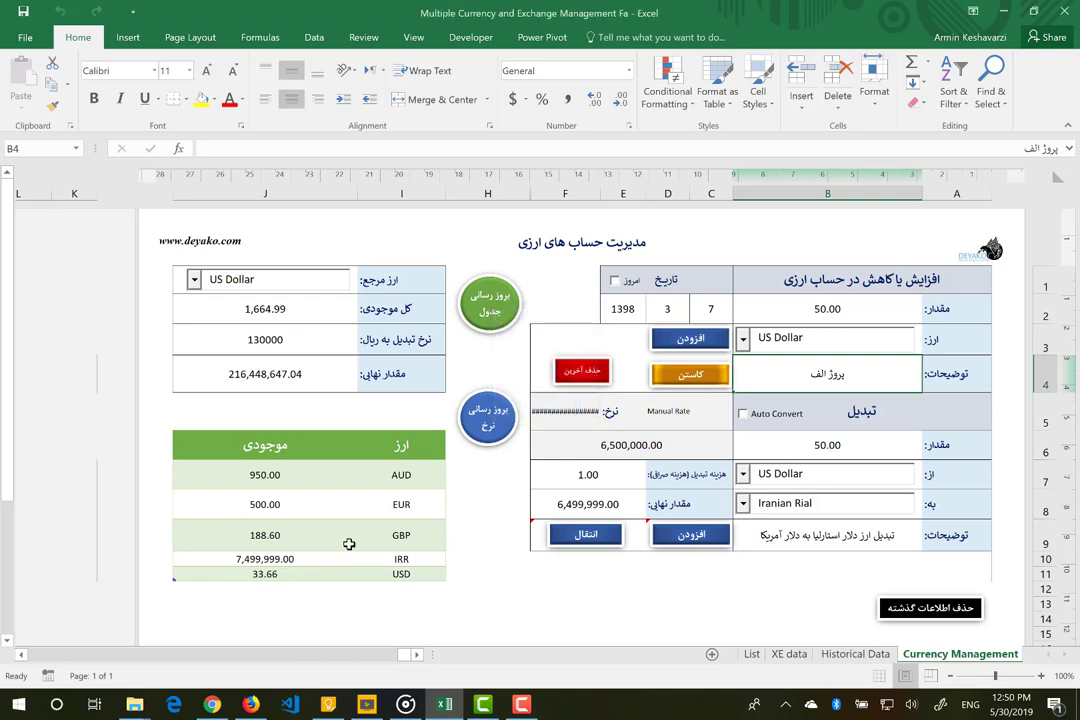
click(275, 312)
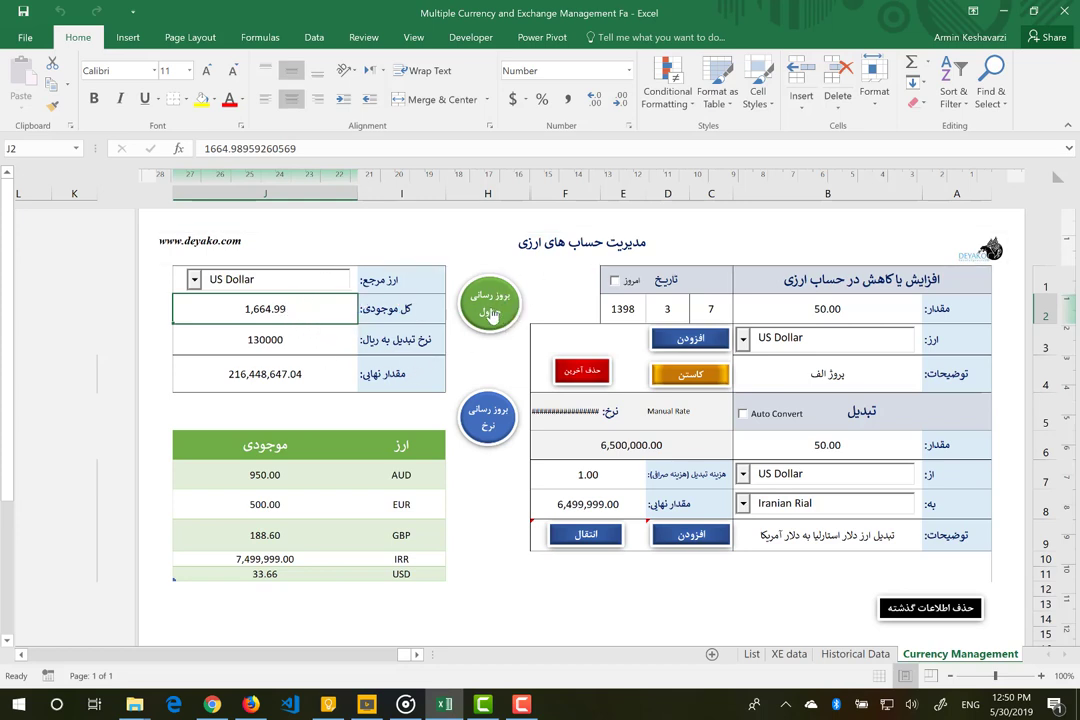
Step: Refresh the balance table and the exchange rates, then acknowledge the Updated! message
click(491, 314)
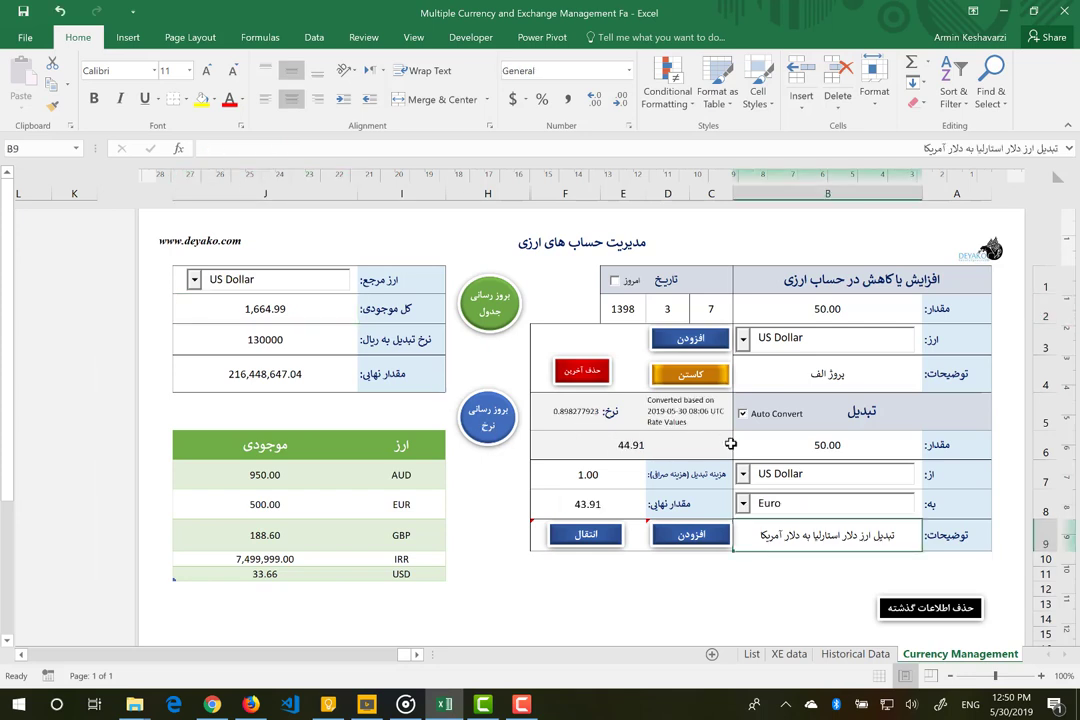
mouse_move(701, 551)
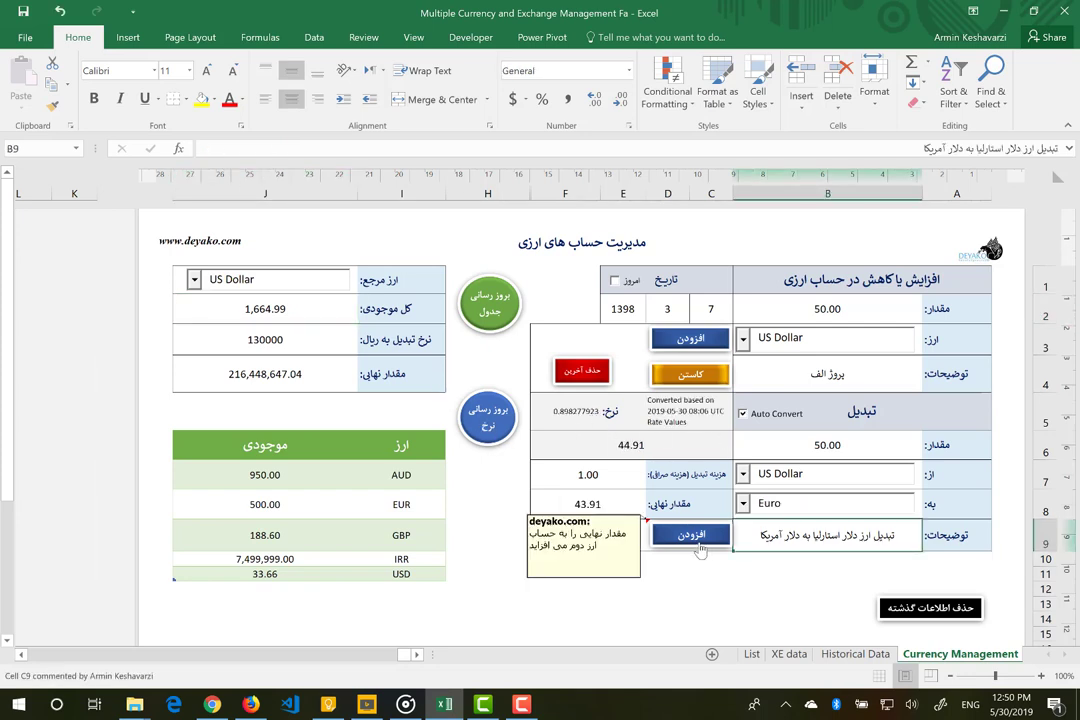
click(489, 428)
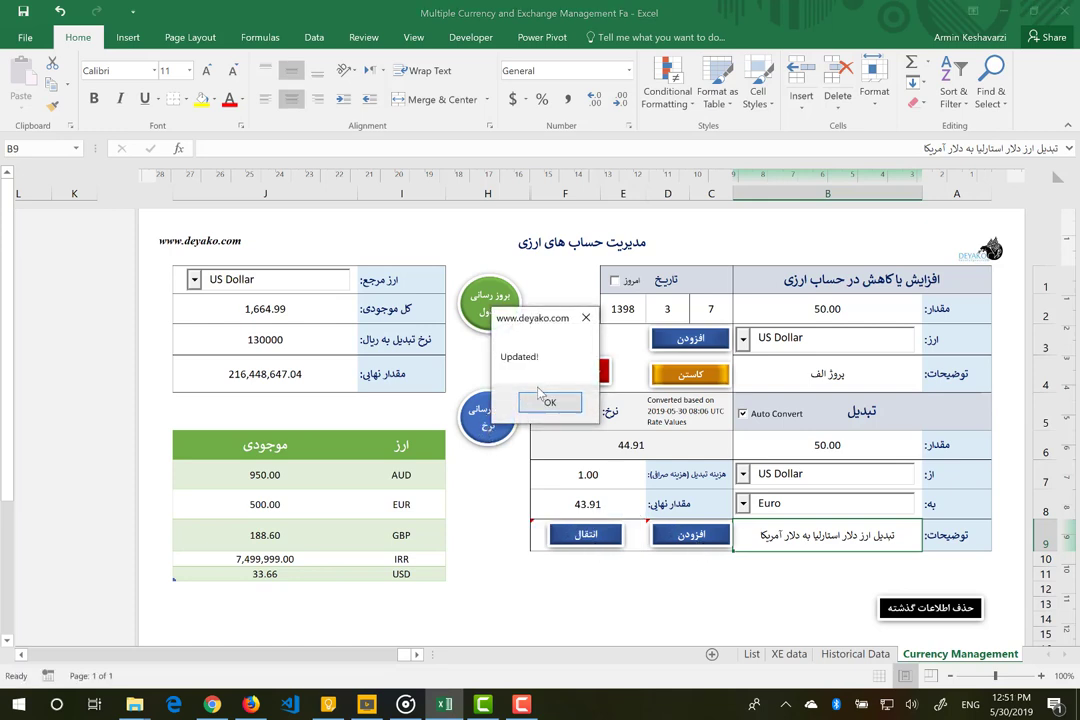
click(546, 402)
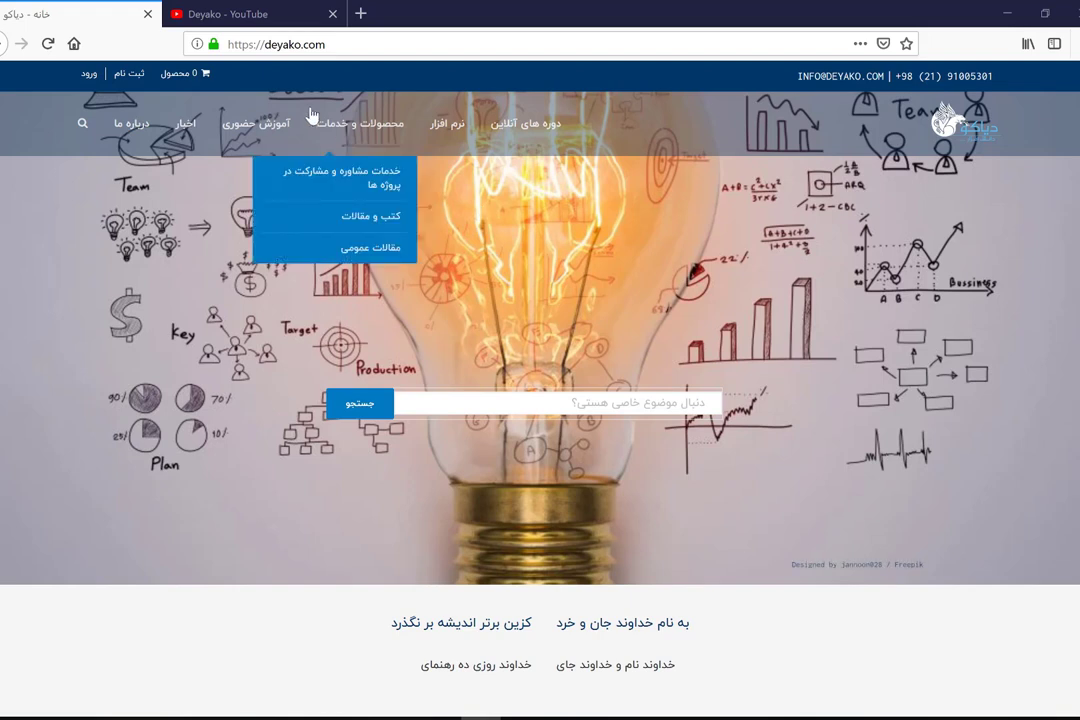
Step: Switch Firefox to the 'Deyako - YouTube' tab
click(260, 15)
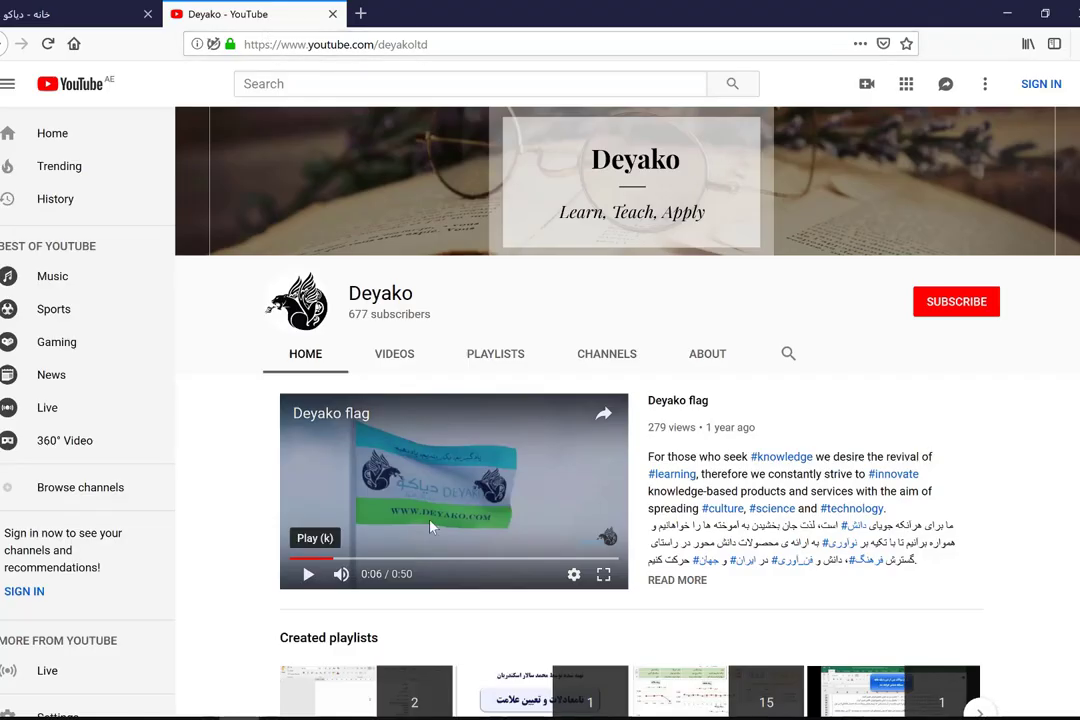